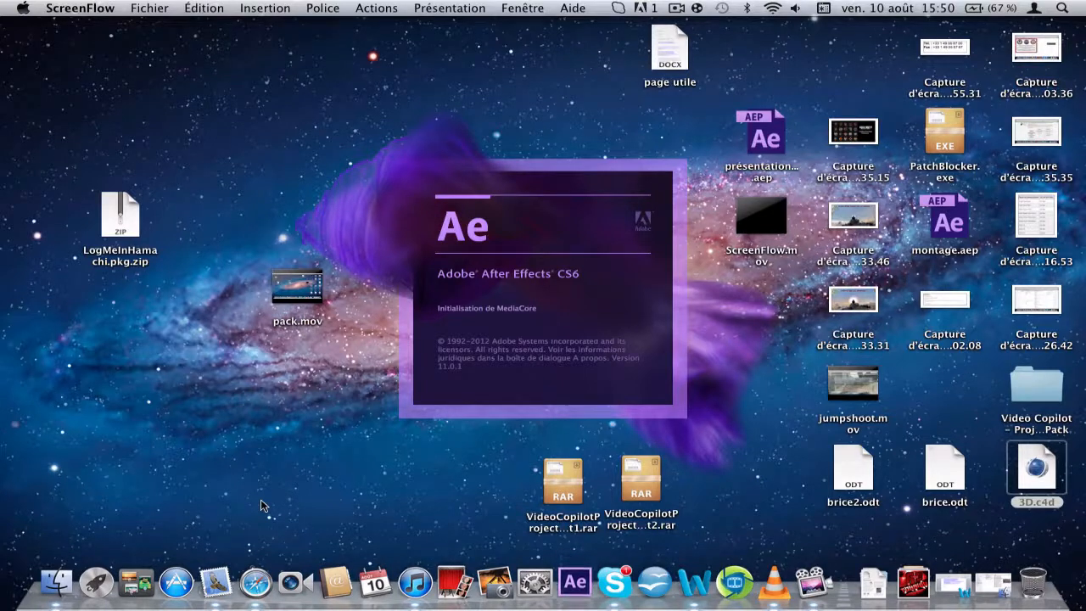
- Switch to Safari, search YouTube for "lediabledecod" and open the ViZo_DBL channel
left_click(262, 594)
left_click(287, 62)
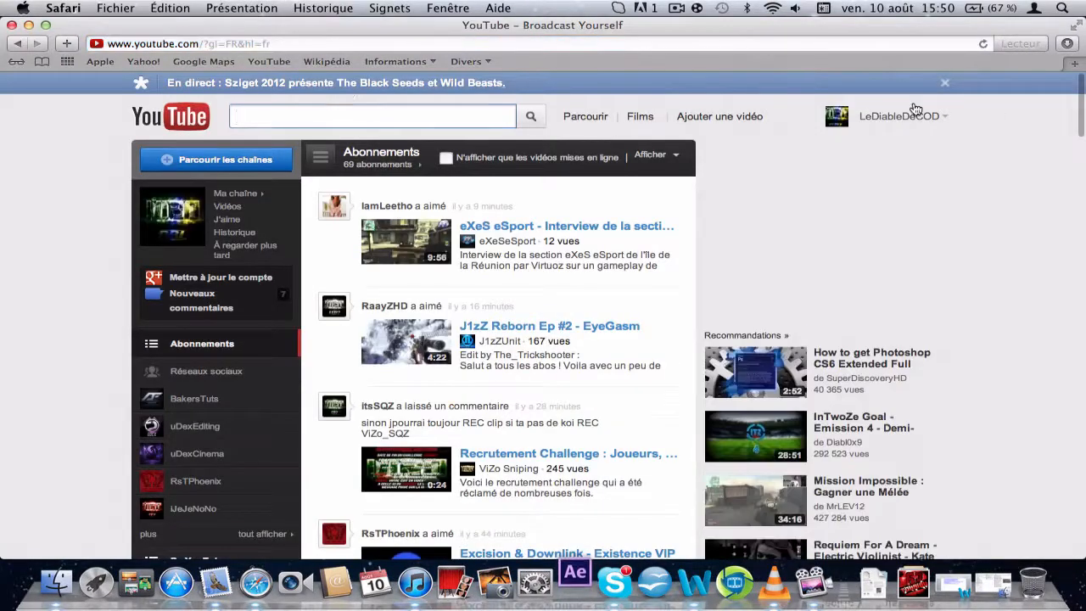
type("lediable")
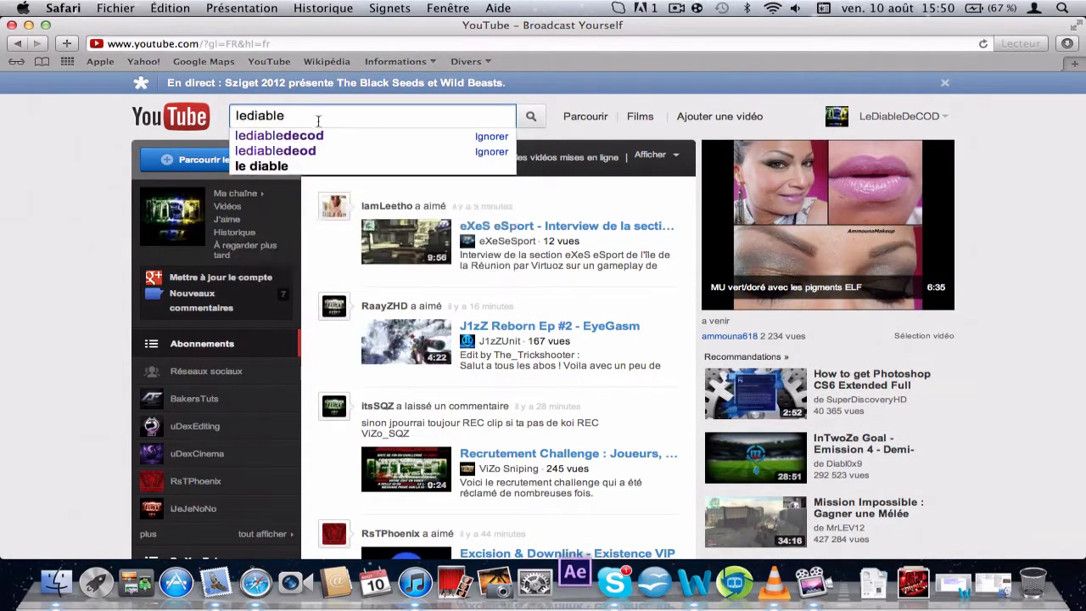
left_click(319, 135)
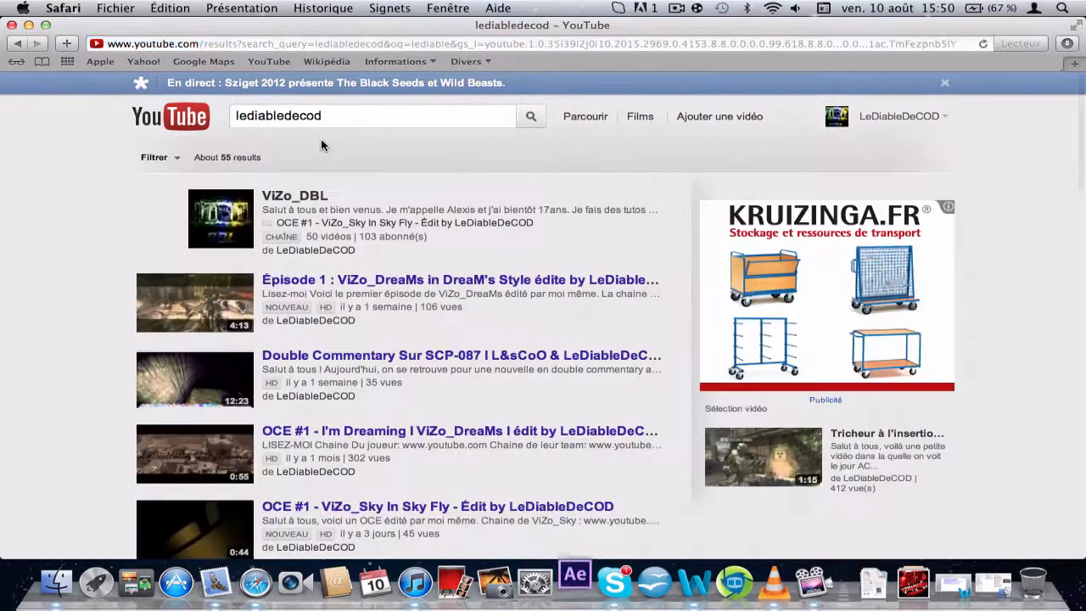
left_click(308, 197)
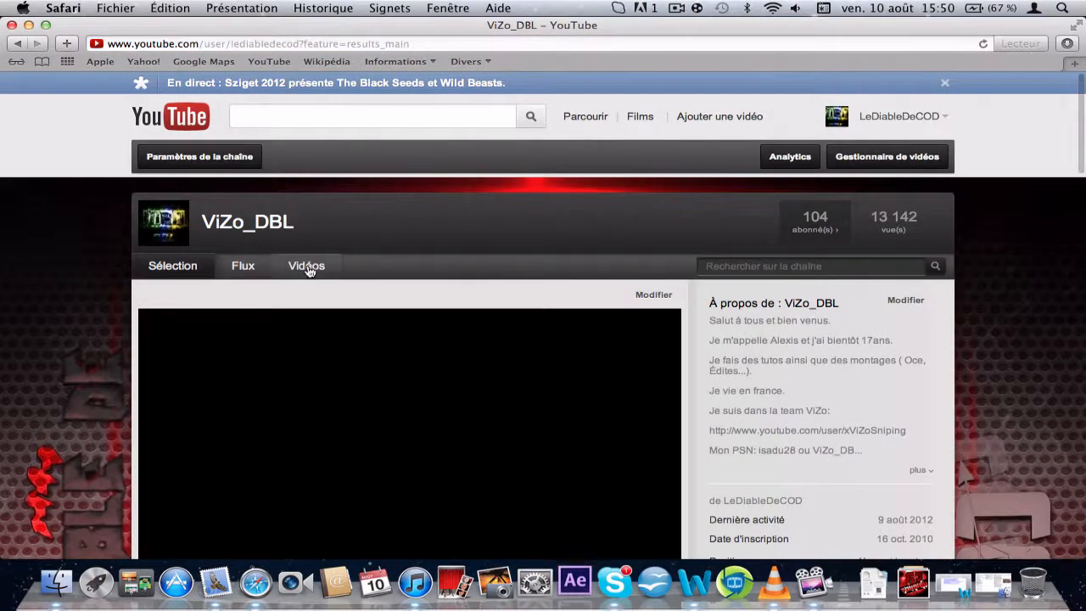
- Browse the channel's uploaded videos and open "Épisode 1 : ViZo_DreaMs in DreaM's Style"
left_click(308, 268)
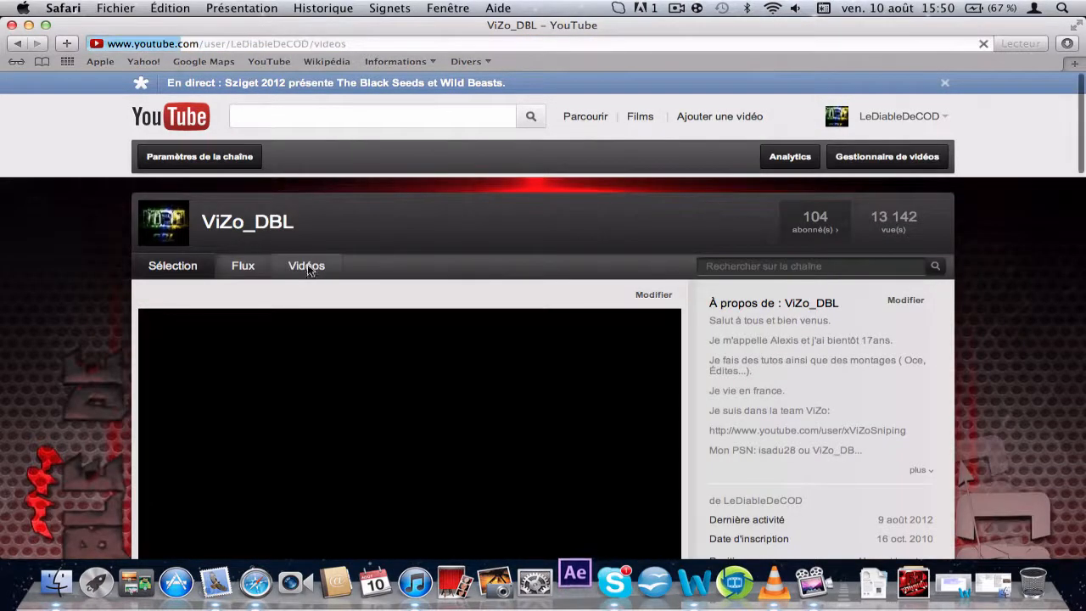
scroll(383, 346, "down", 5)
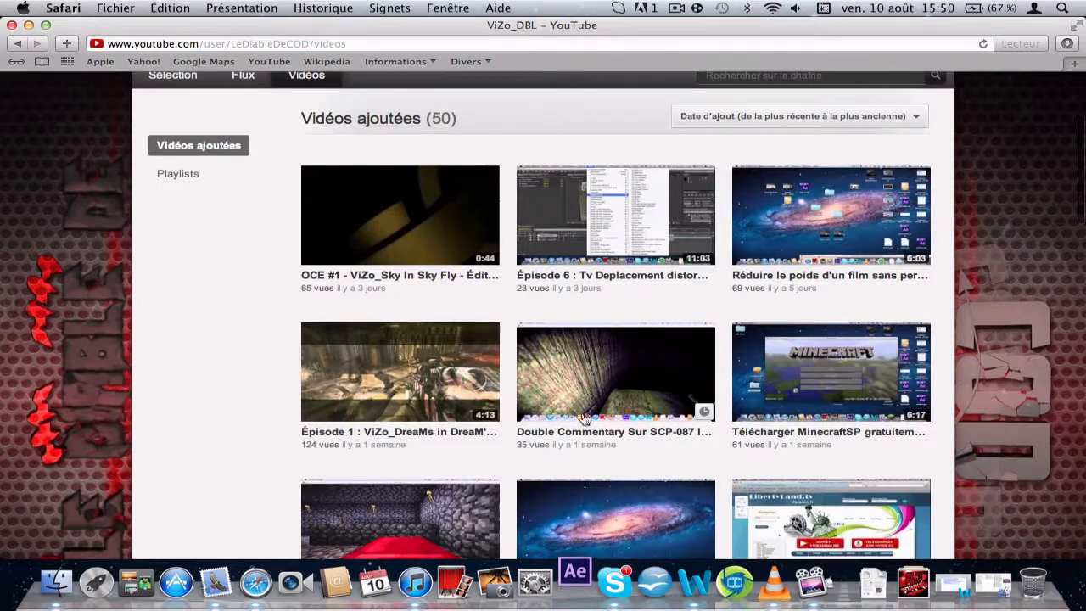
scroll(529, 410, "down", 3)
scroll(529, 410, "down", 7)
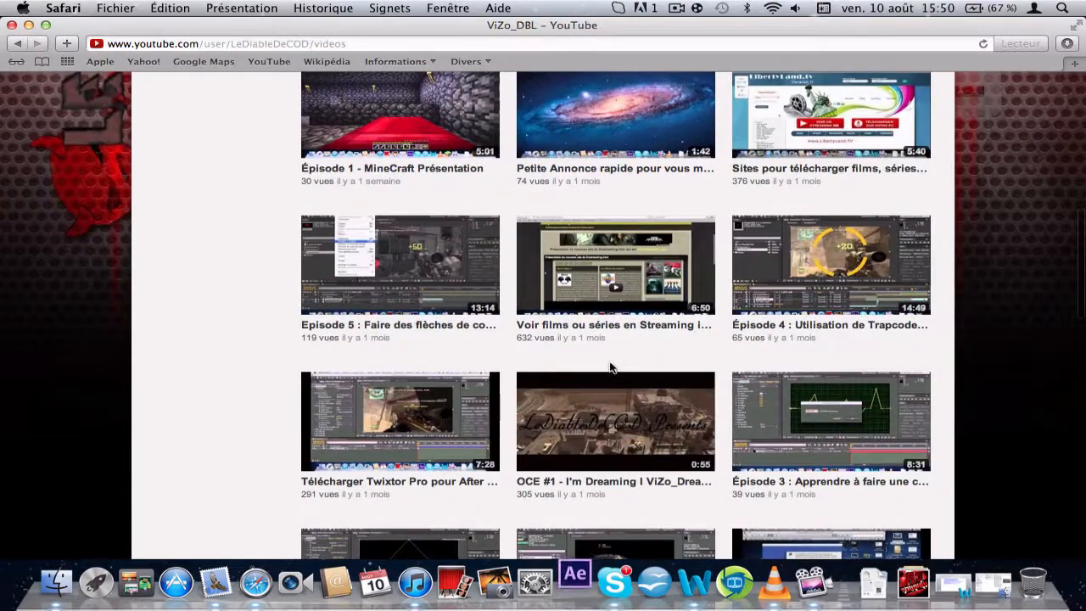
scroll(618, 410, "up", 7)
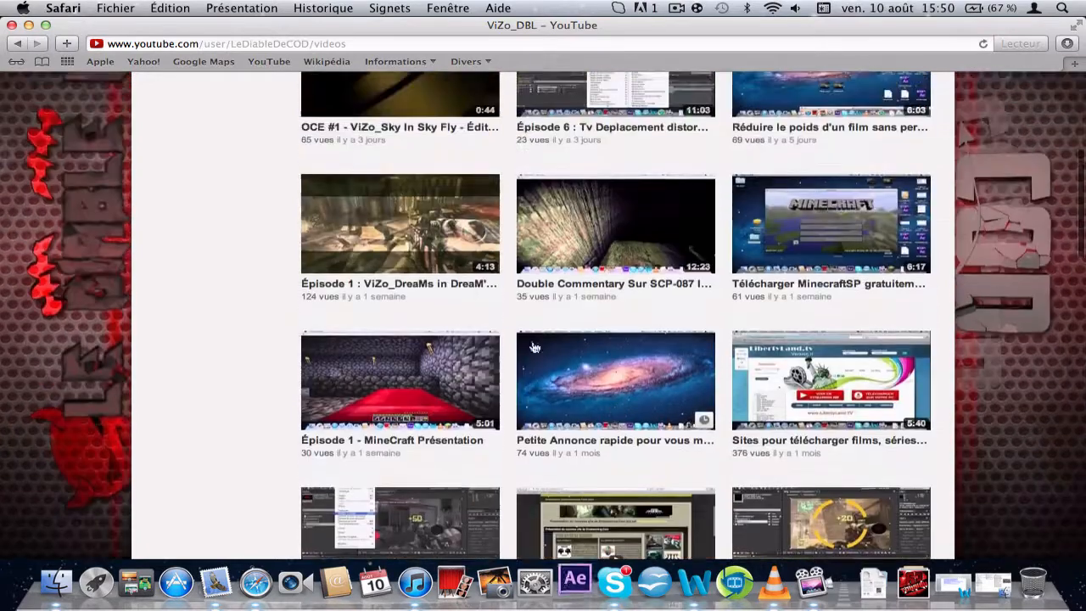
left_click(459, 238)
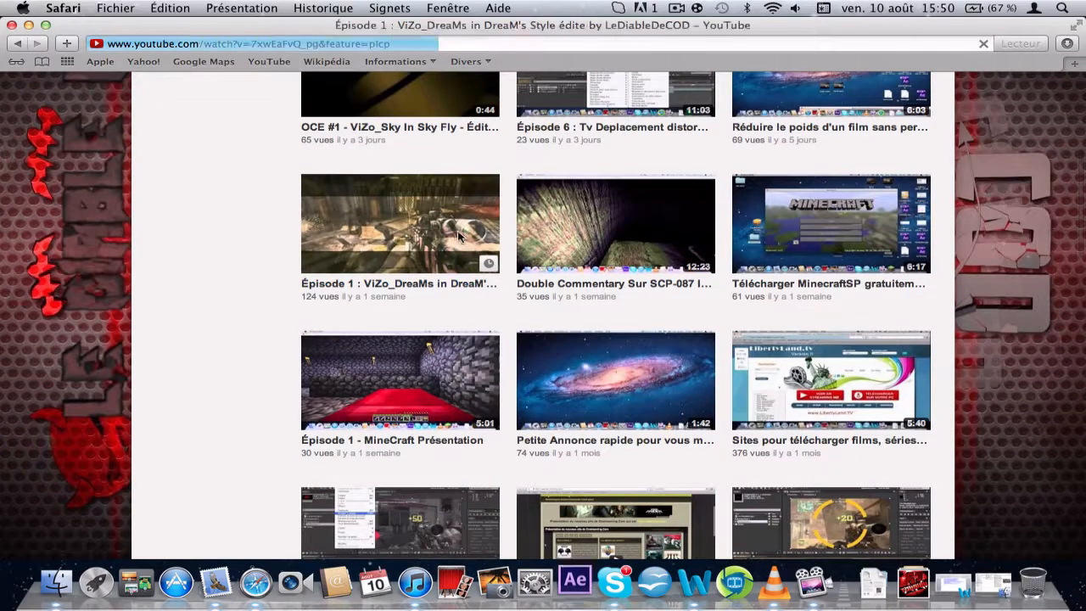
scroll(395, 182, "down", 4)
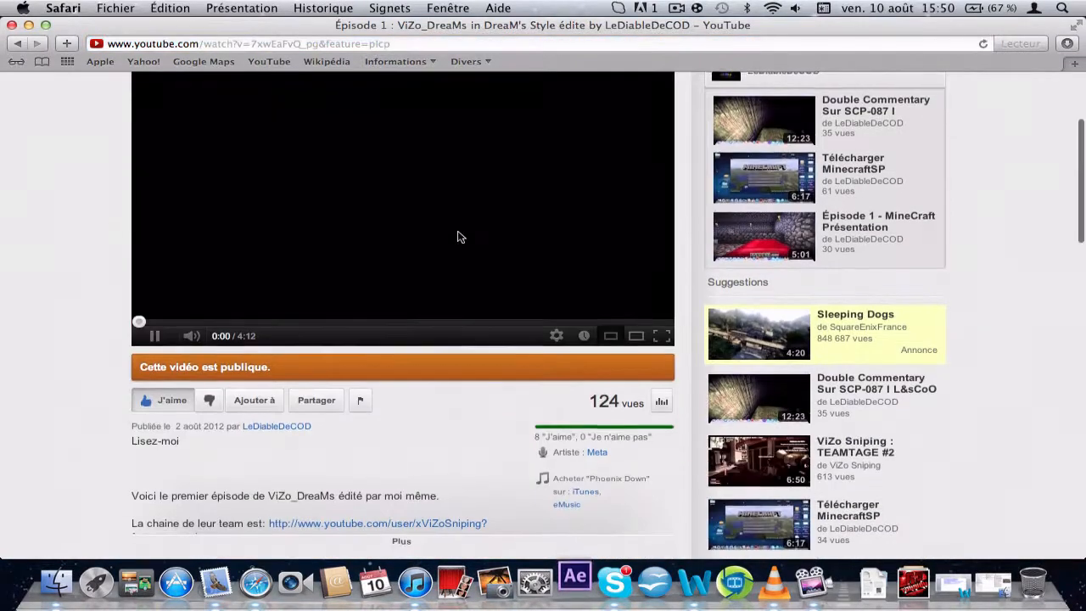
scroll(461, 235, "up", 1)
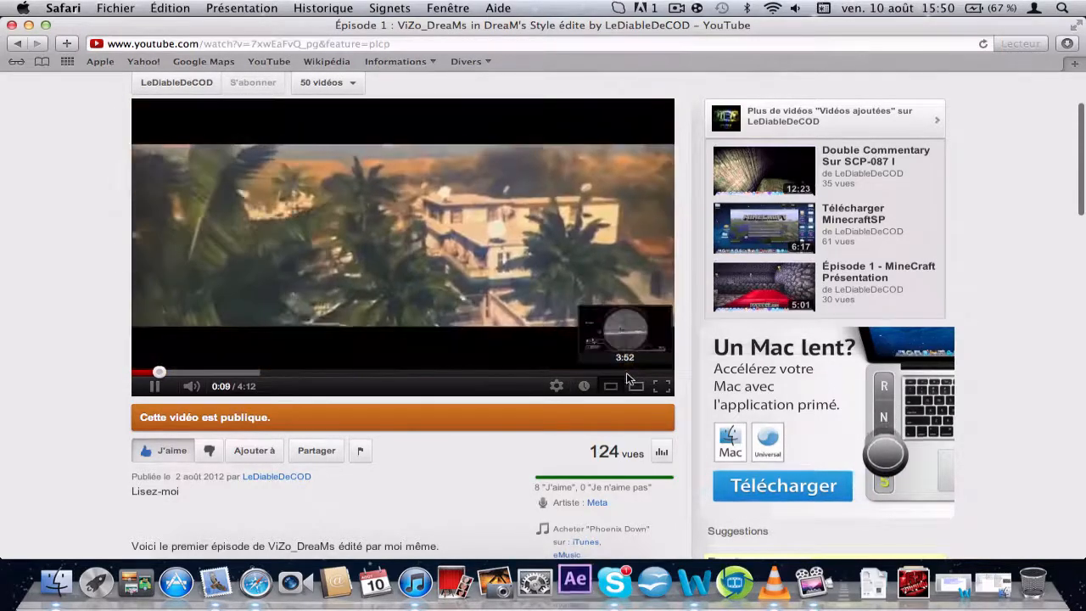
- Skip ahead in the video to view the transition around 3:48, and pause playback at 3:50
left_click(624, 373)
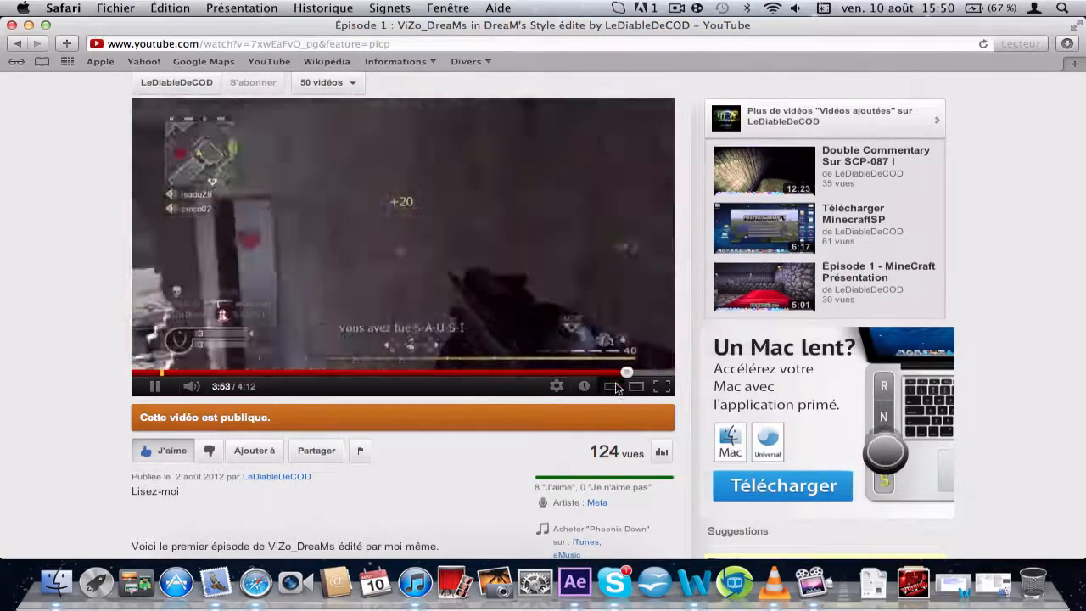
left_click(609, 372)
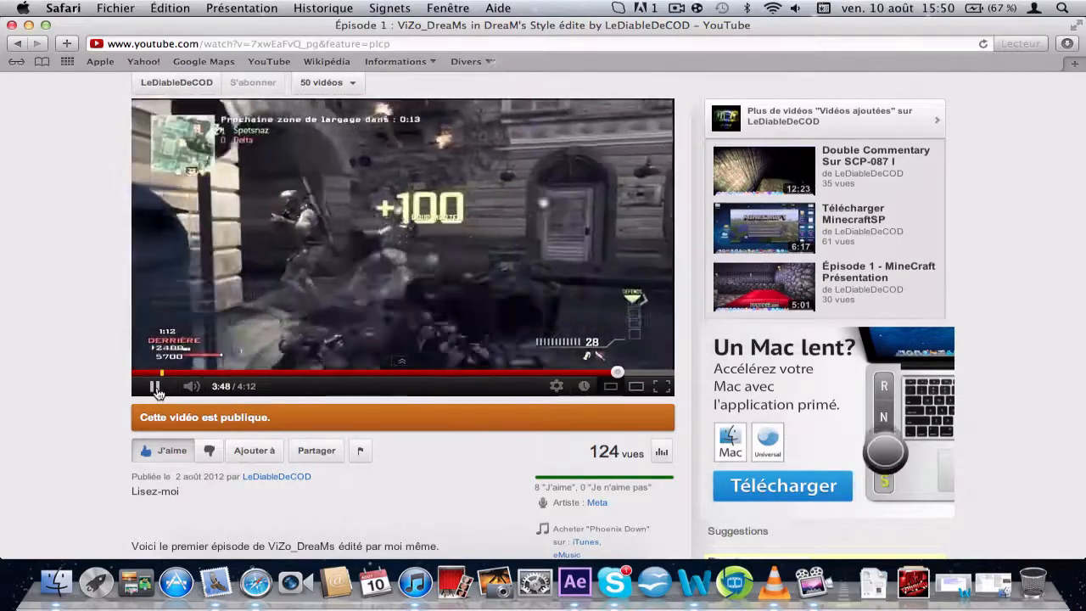
left_click(486, 312)
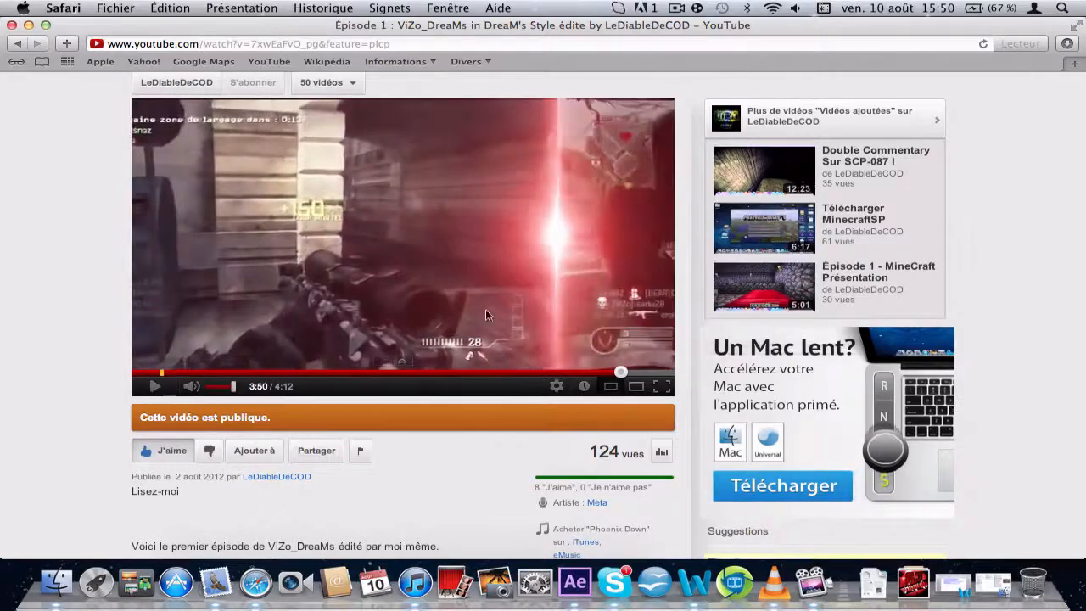
left_click(144, 387)
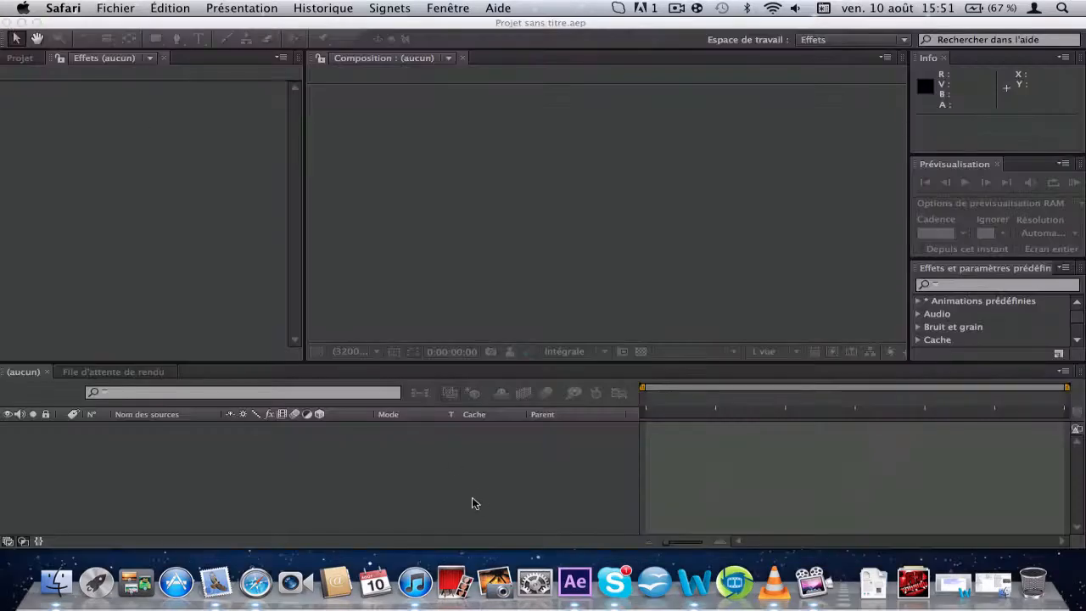
- Create a new composition in After Effects with the HDV/HDTV 720 29,97 preset
left_click(285, 8)
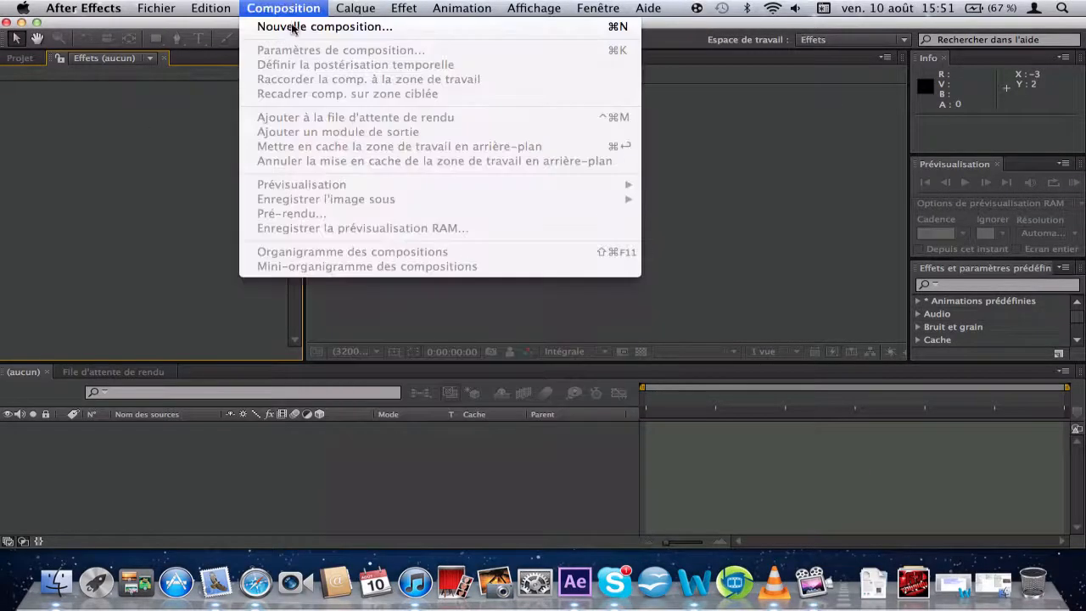
left_click(291, 26)
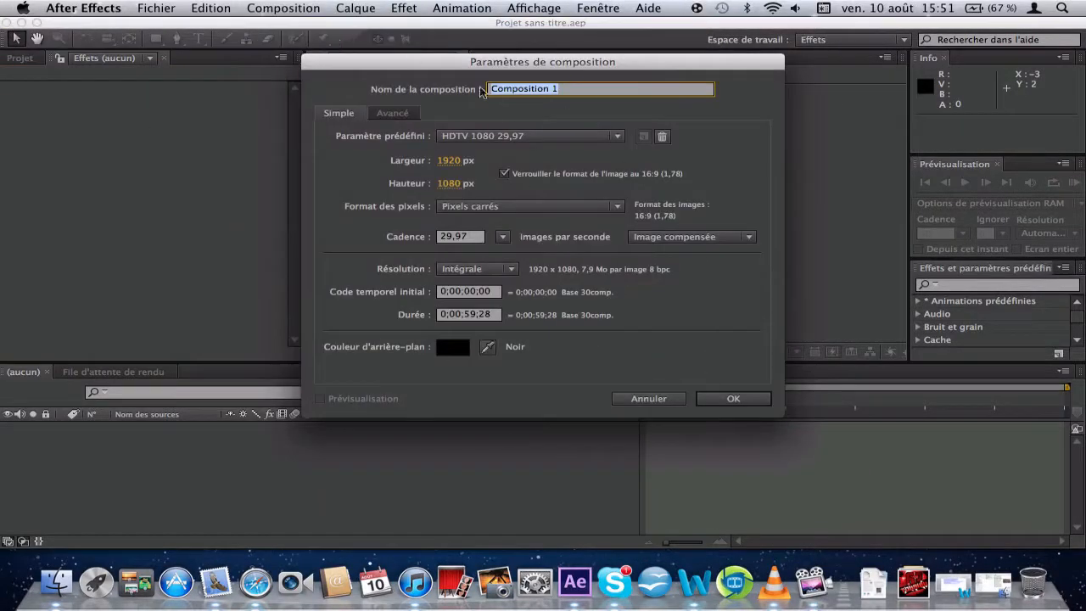
left_click(525, 142)
left_click(538, 142)
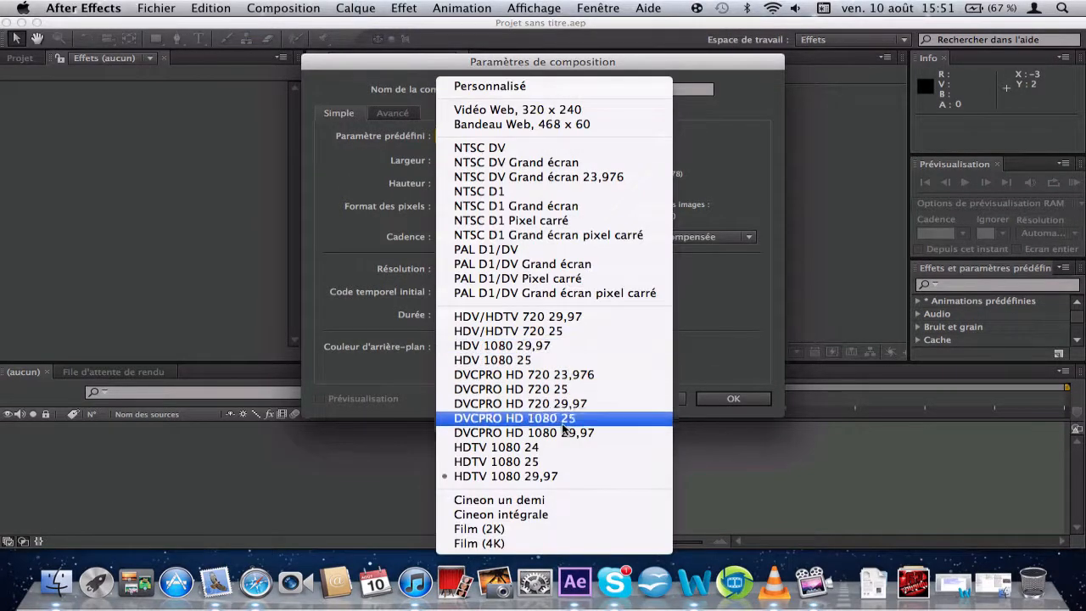
left_click(611, 316)
left_click(723, 397)
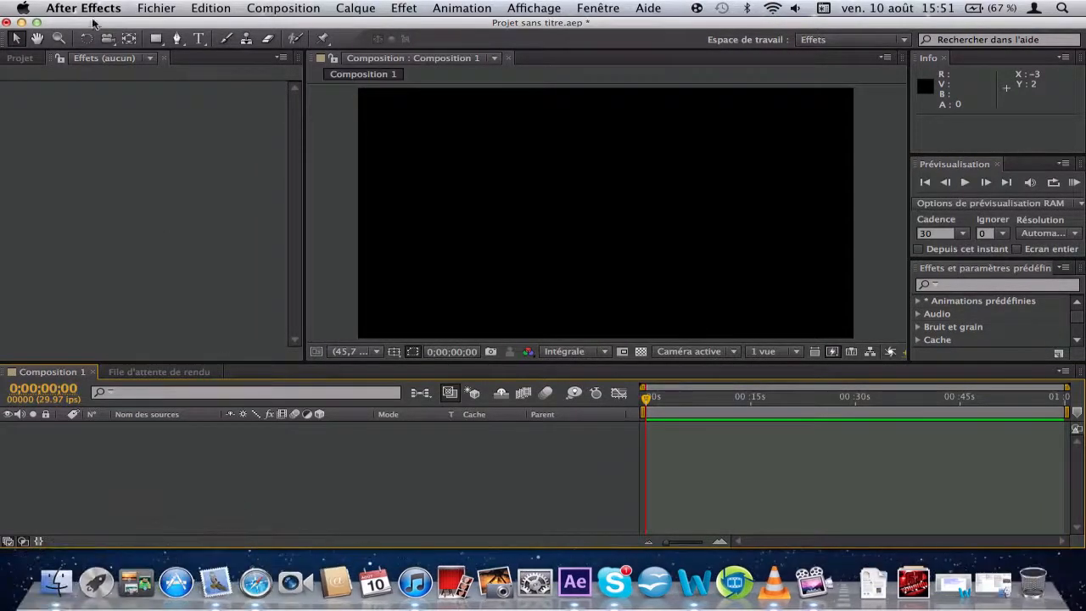
- Import the clips 2 quad feed.M2TS and 3 feed hs.M2TS from the Vidéo folder inside ÉPISODE1
left_click(156, 7)
mouse_move(180, 193)
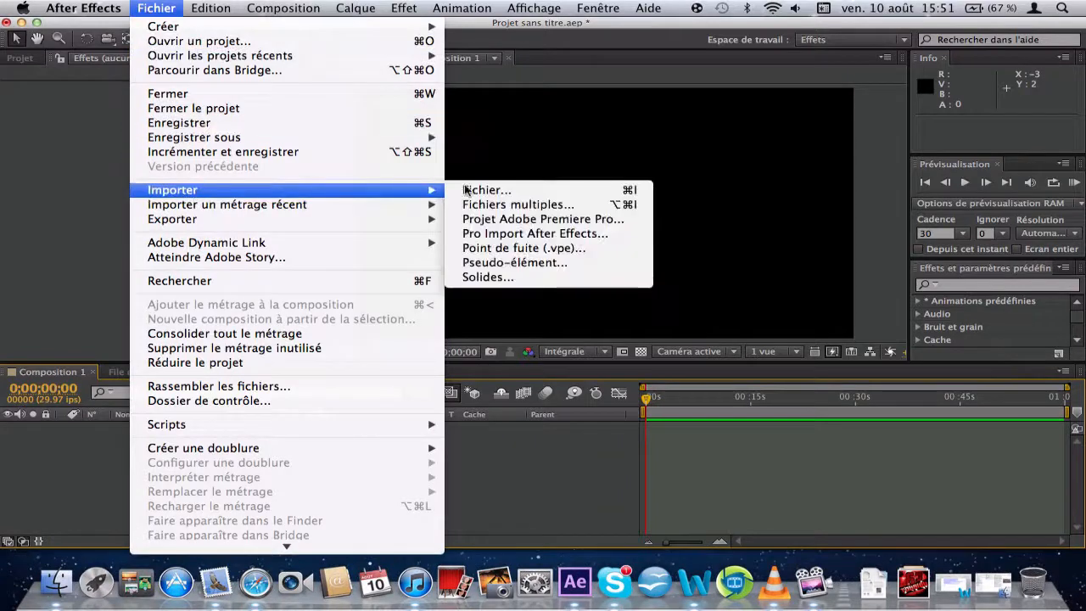
left_click(545, 191)
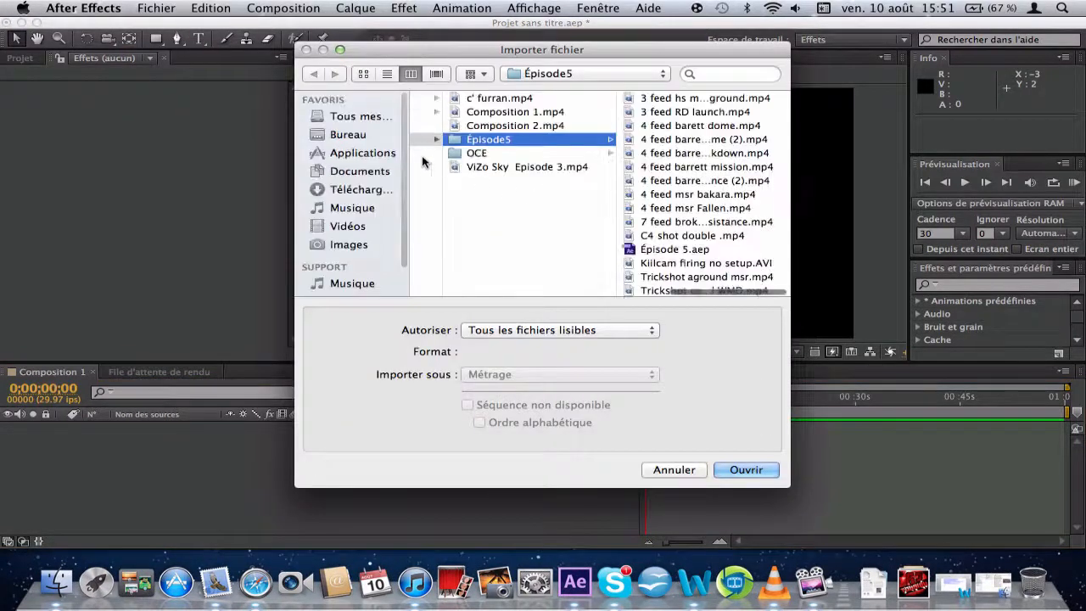
scroll(530, 186, "left", 5)
scroll(531, 186, "left", 6)
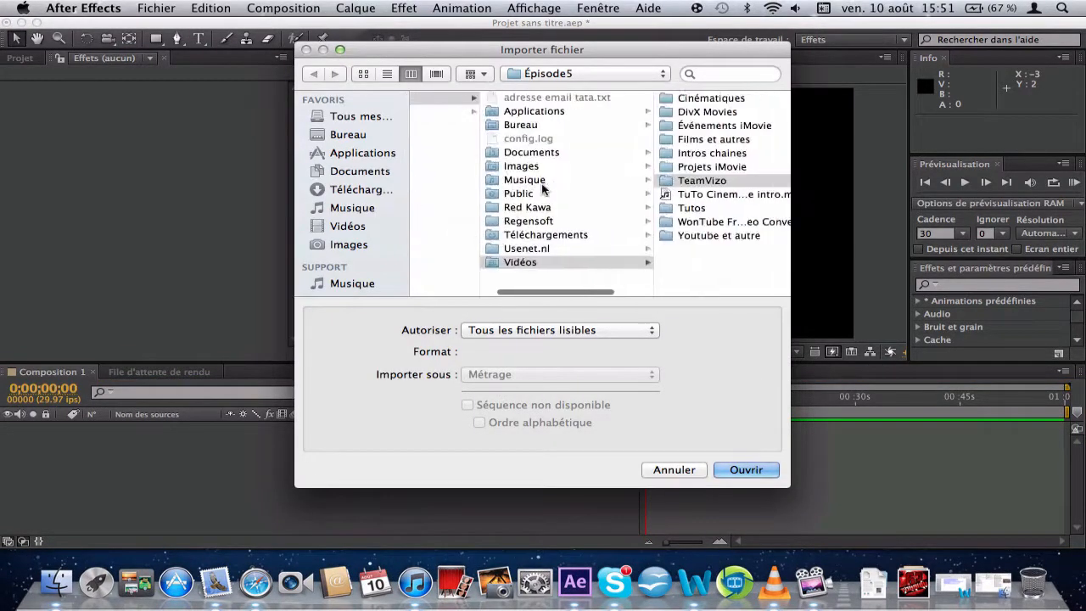
scroll(543, 188, "right", 4)
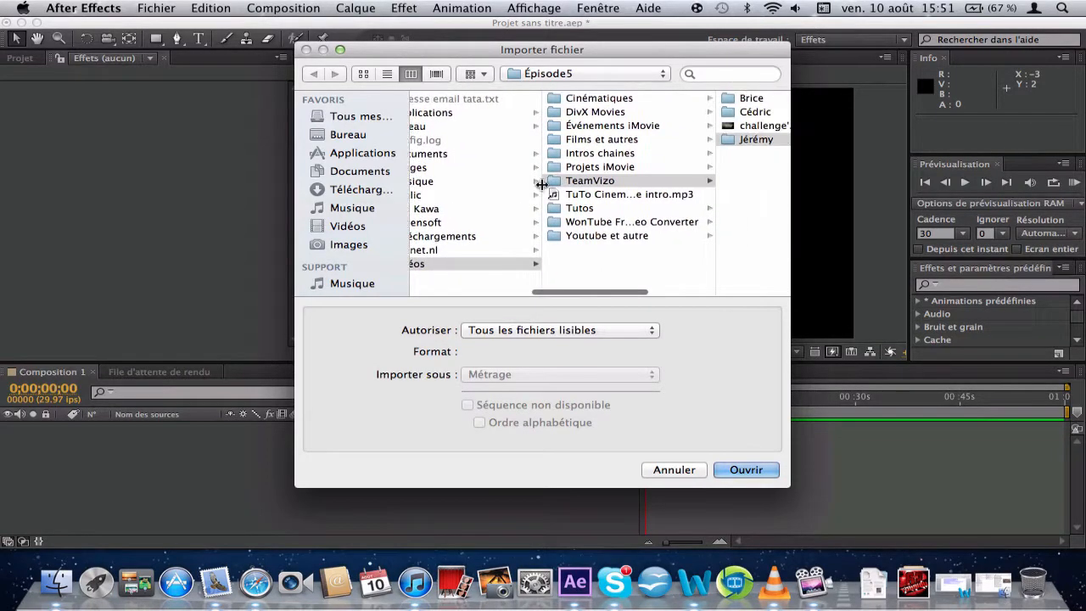
left_click(755, 111)
left_click(601, 99)
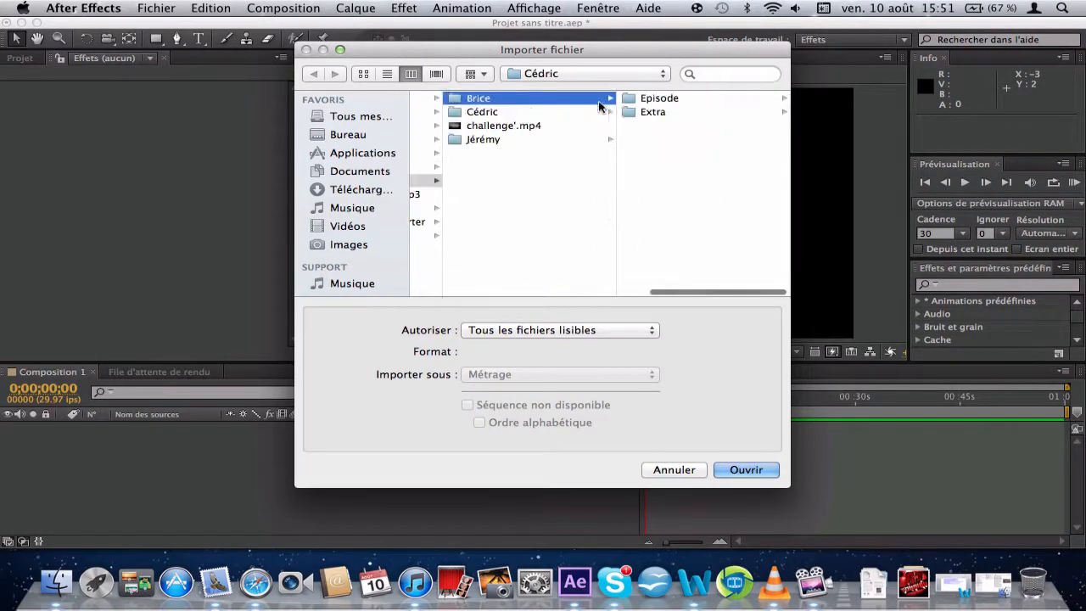
left_click(699, 99)
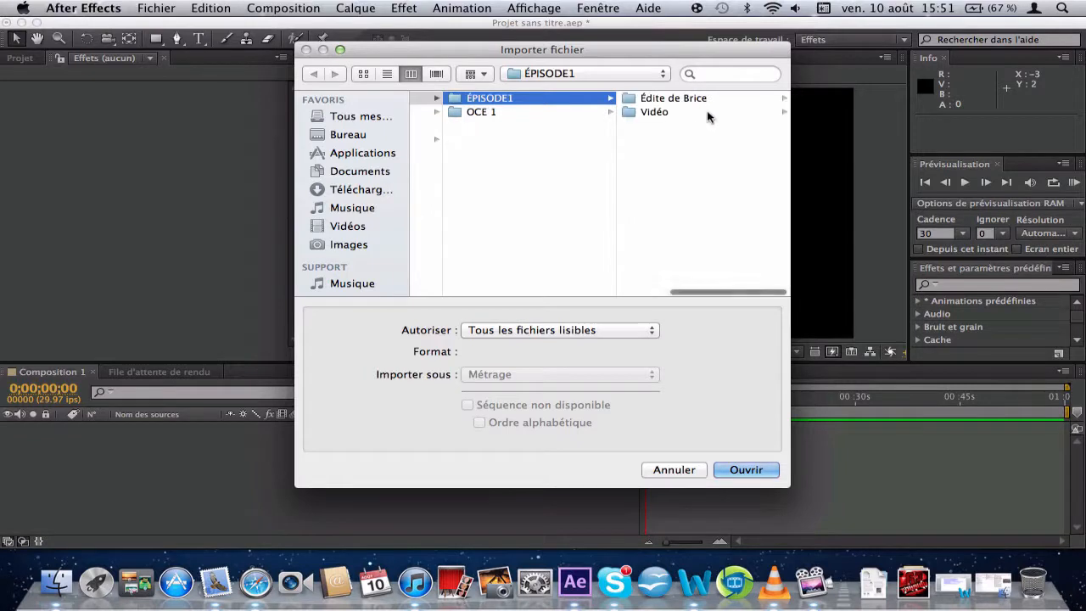
left_click(691, 111)
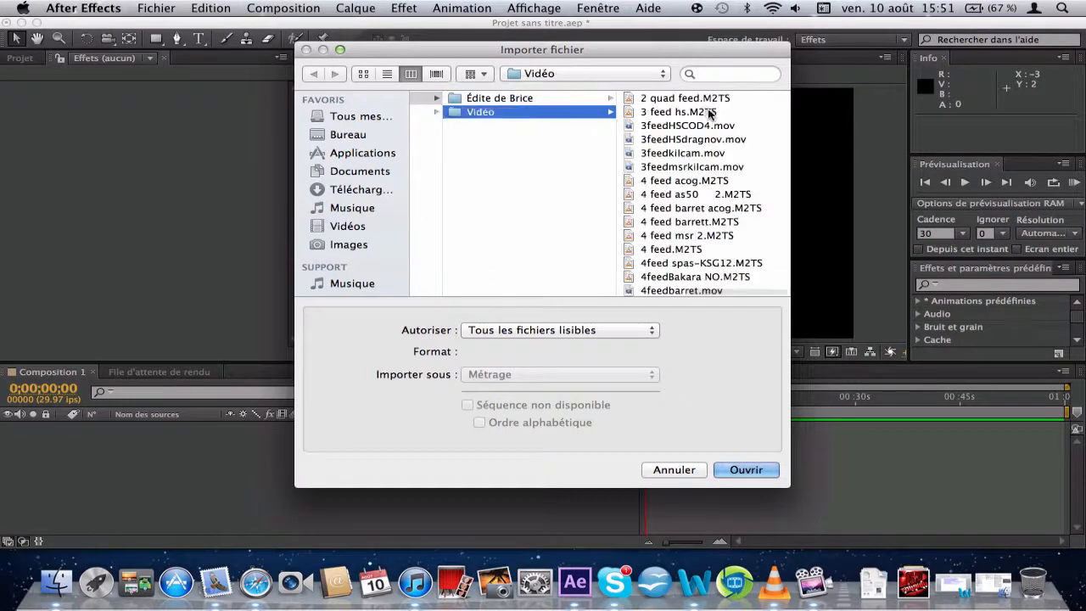
left_click(692, 108)
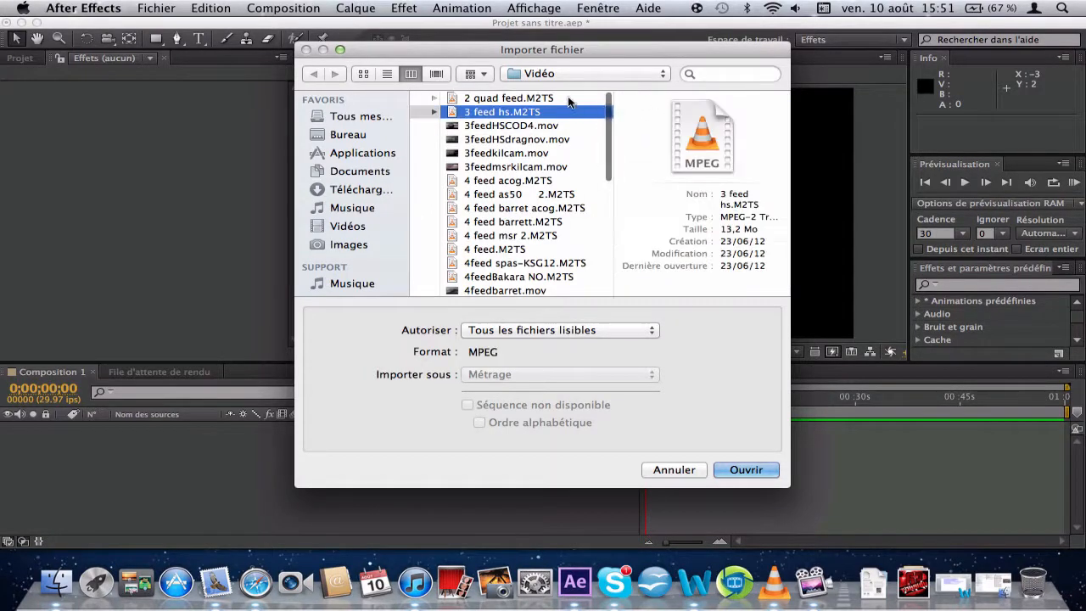
left_click(567, 99, "shift")
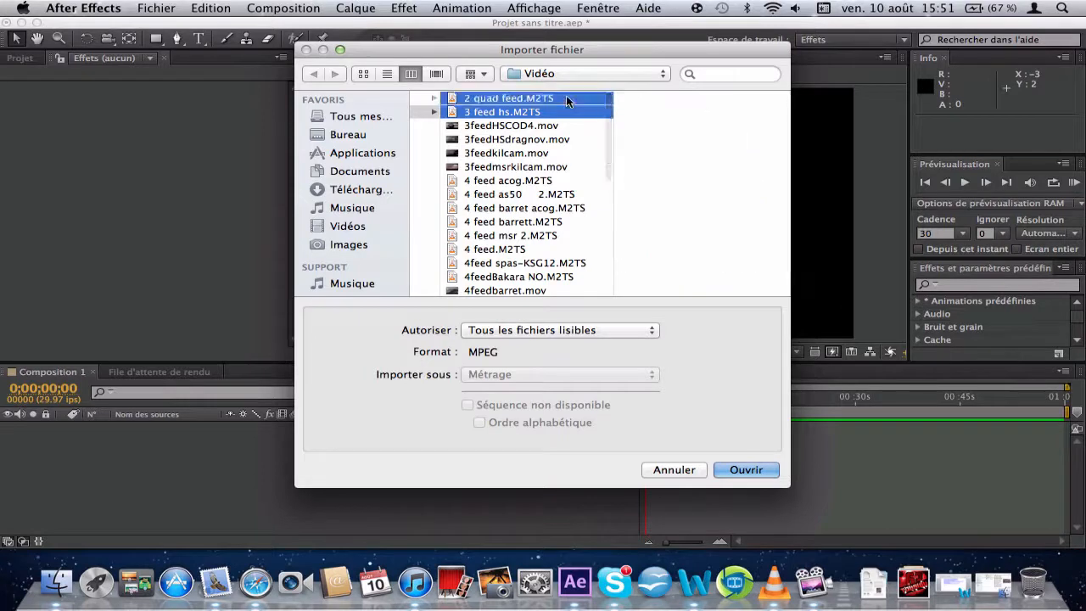
left_click(746, 470)
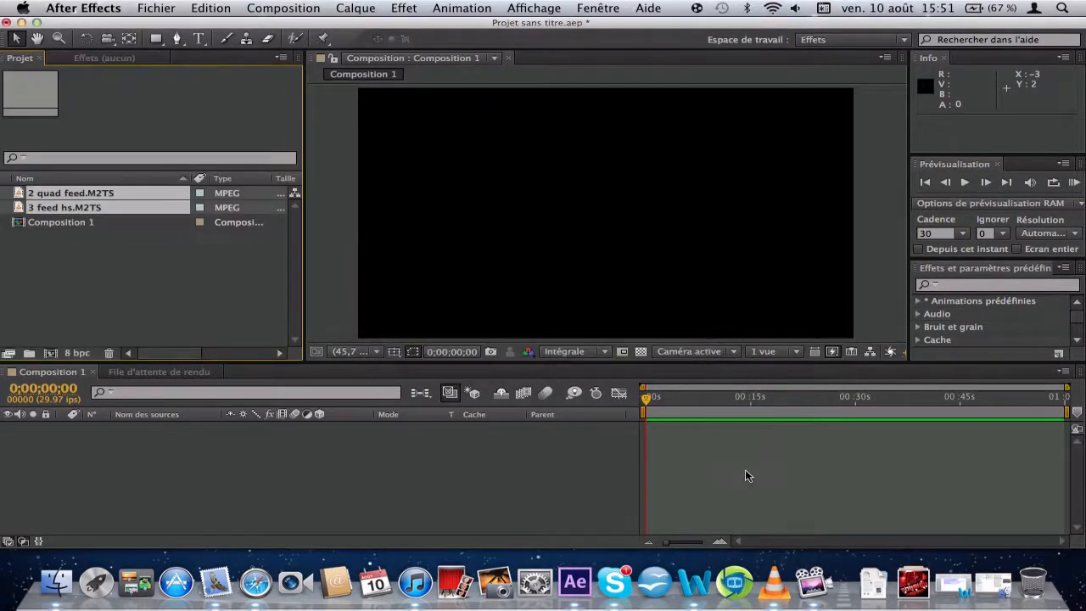
- Add both imported clips to the Composition 1 timeline and move 3 feed hs.M2TS to start shortly after 2 quad feed.M2TS ends
left_click(119, 283)
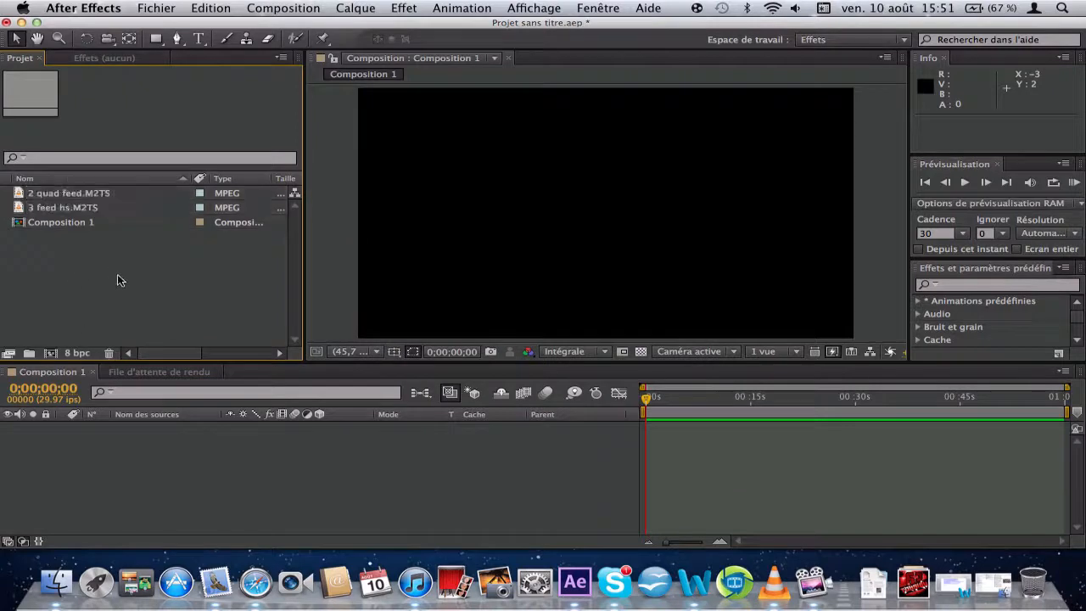
left_click(124, 209)
left_click(129, 196, "shift")
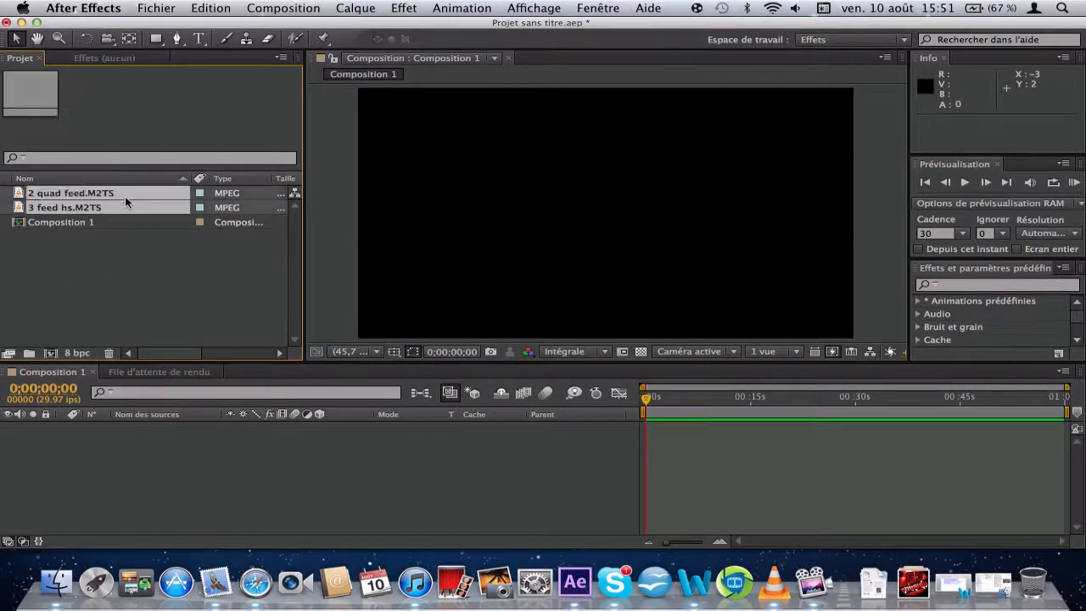
right_click(129, 199)
left_click(74, 275)
left_click_drag(94, 209, 133, 476)
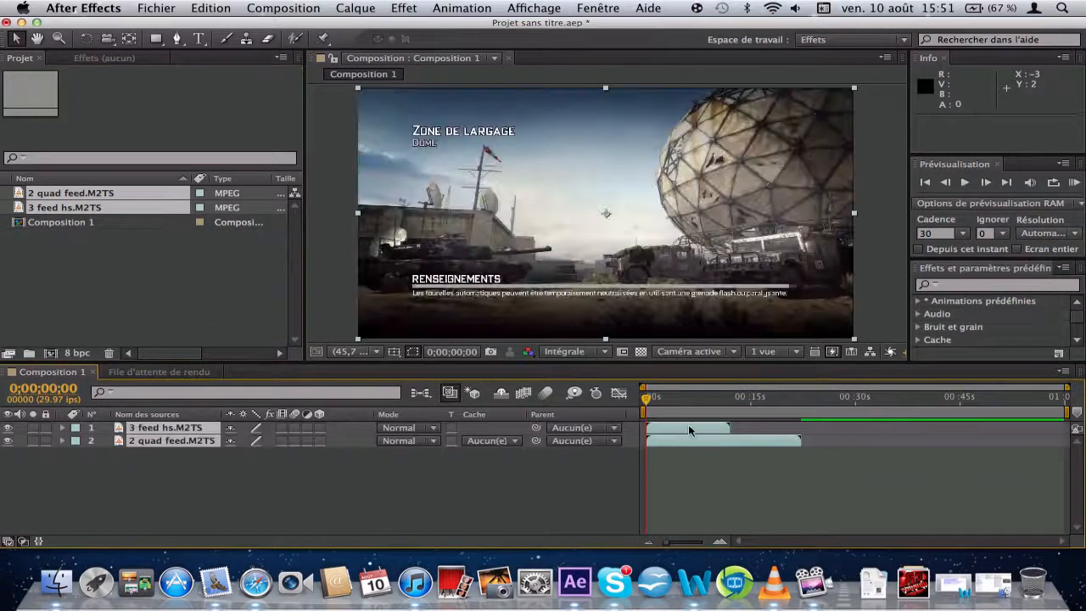
left_click_drag(689, 430, 751, 441)
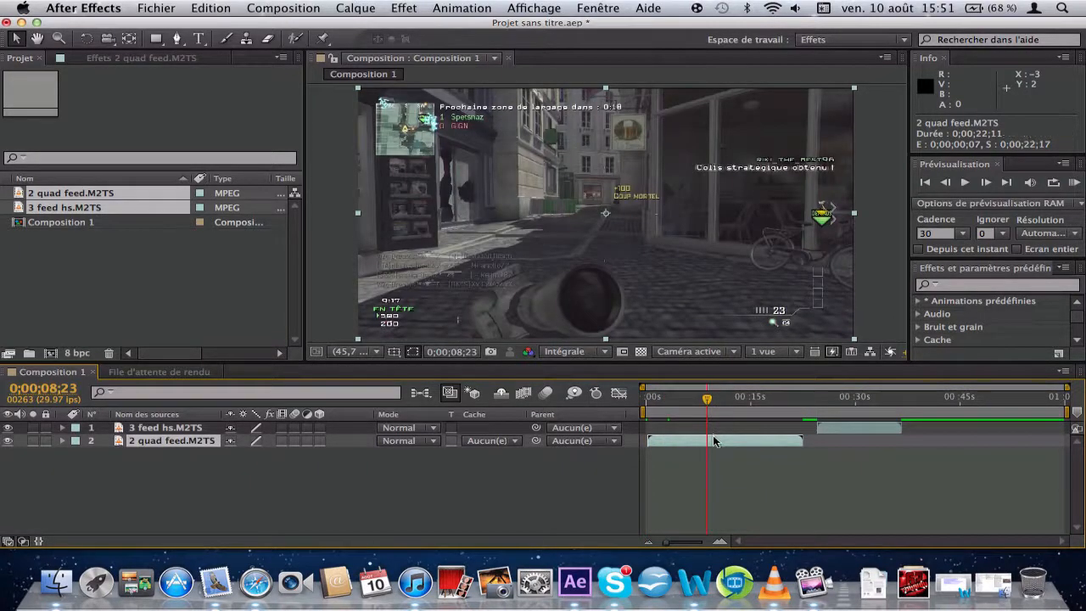
- Cut the 2 quad feed.M2TS layer at 0;00;08;23 and remove the part before the cut
key("super+shift+d")
left_click(665, 459)
key("Delete")
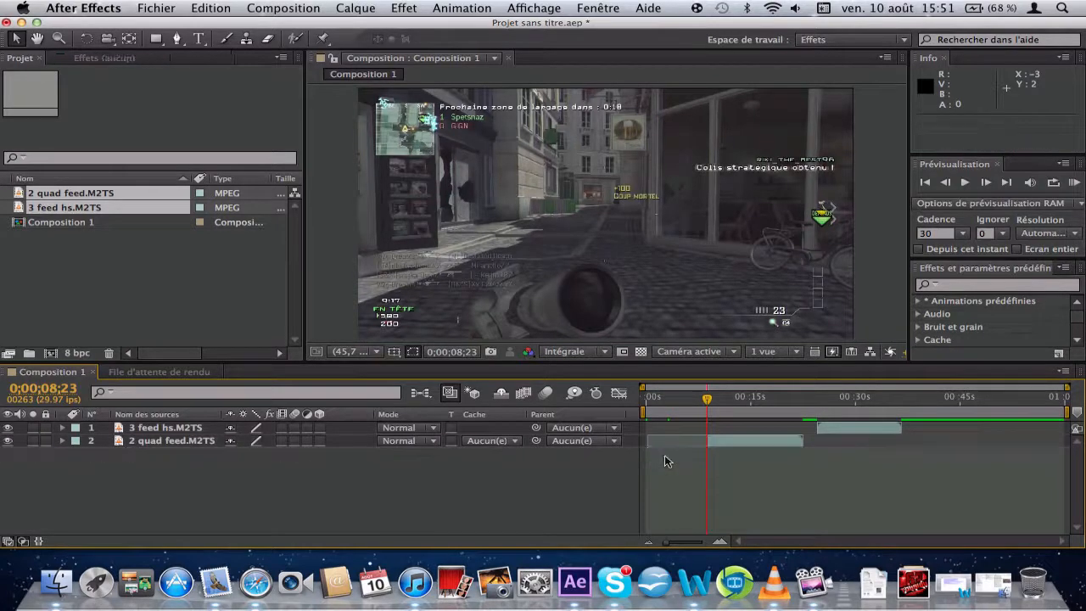
- Split the 3 feed hs.M2TS layer at 0;00;30;04 and delete the part before the cut
left_click(866, 409)
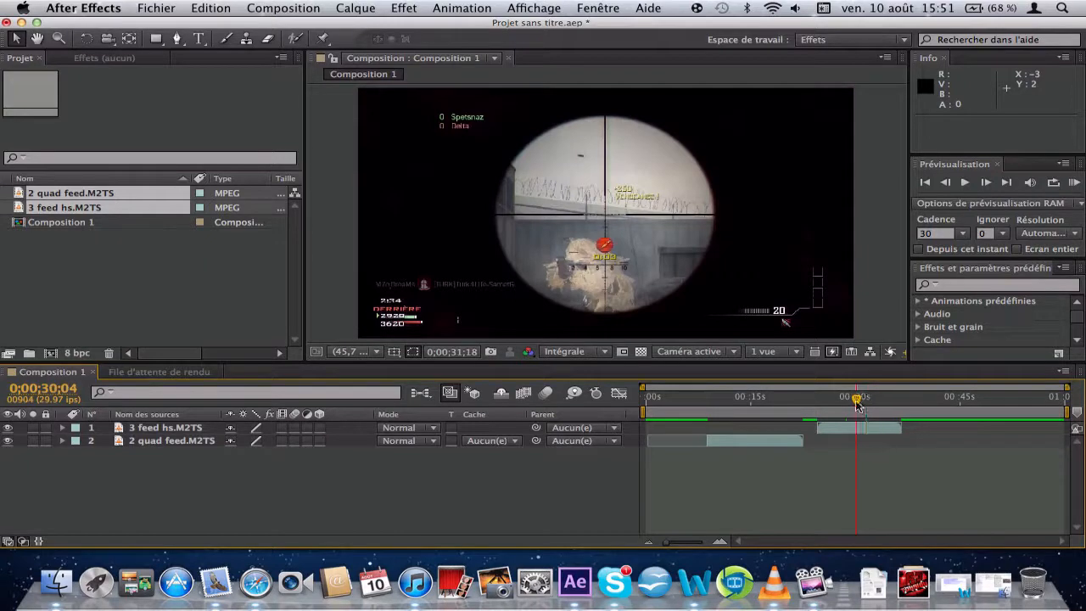
left_click(859, 430)
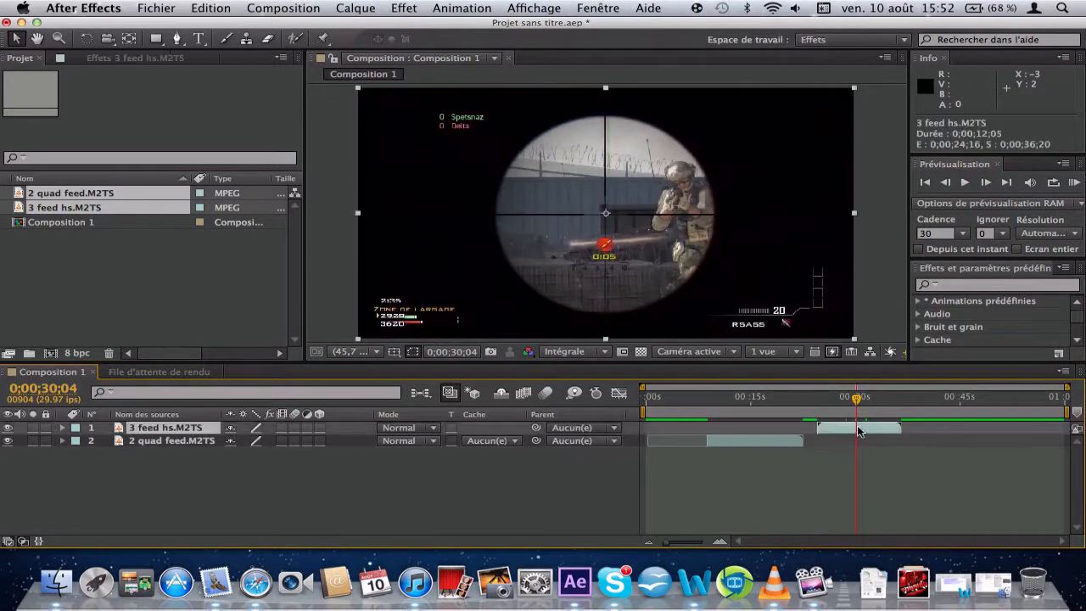
key("super+d")
left_click(832, 452)
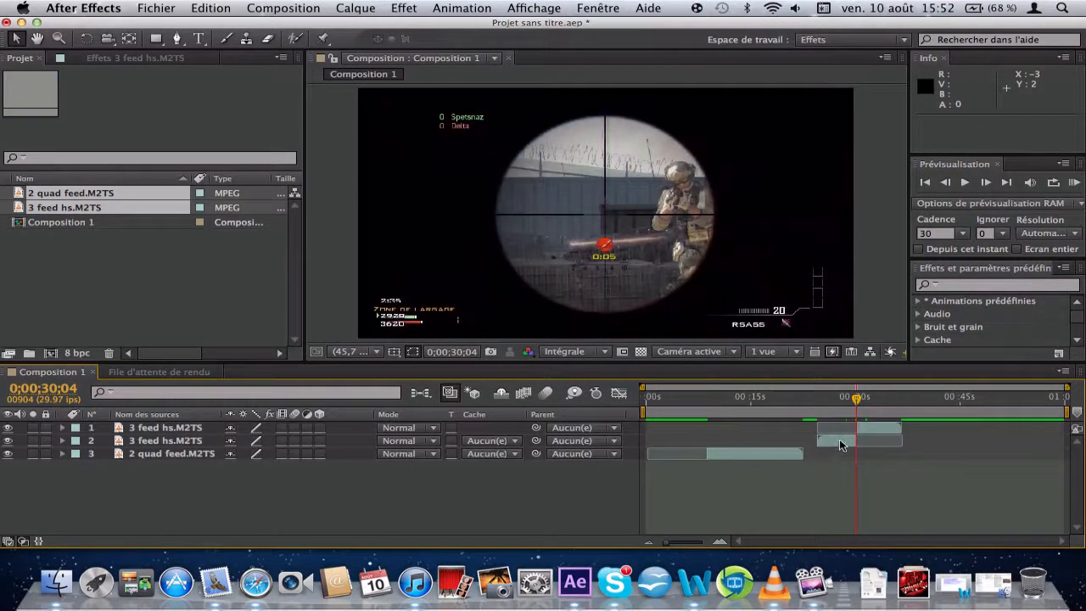
left_click(841, 445)
key("Delete")
- Move 2 quad feed.M2TS to the start of the composition and 3 feed hs.M2TS to start at 0;00;11;16
left_click_drag(737, 440, 687, 441)
left_click_drag(889, 424, 761, 436)
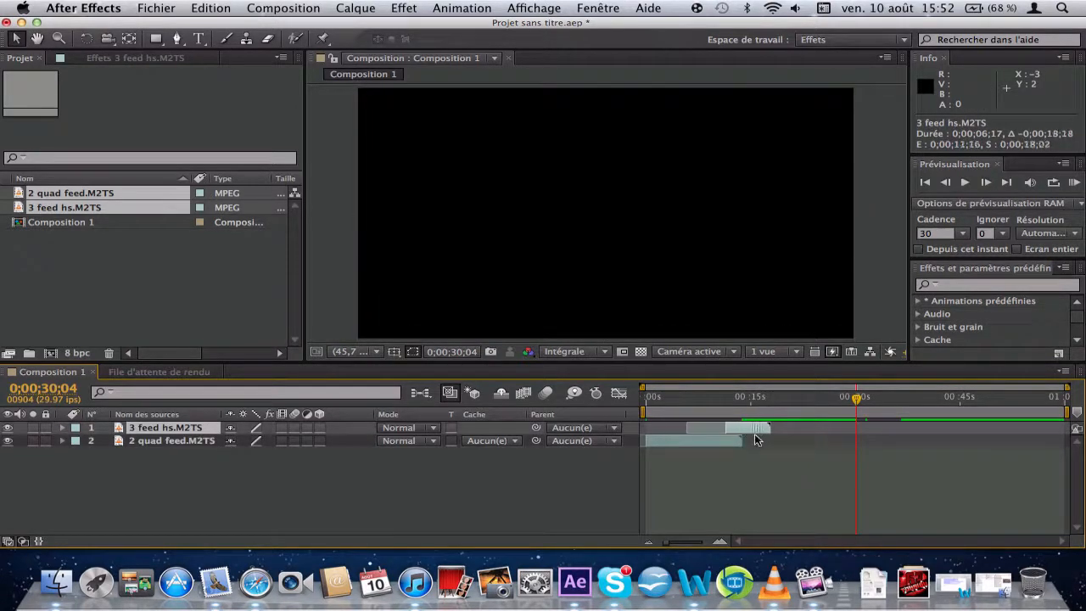
left_click_drag(734, 398, 726, 423)
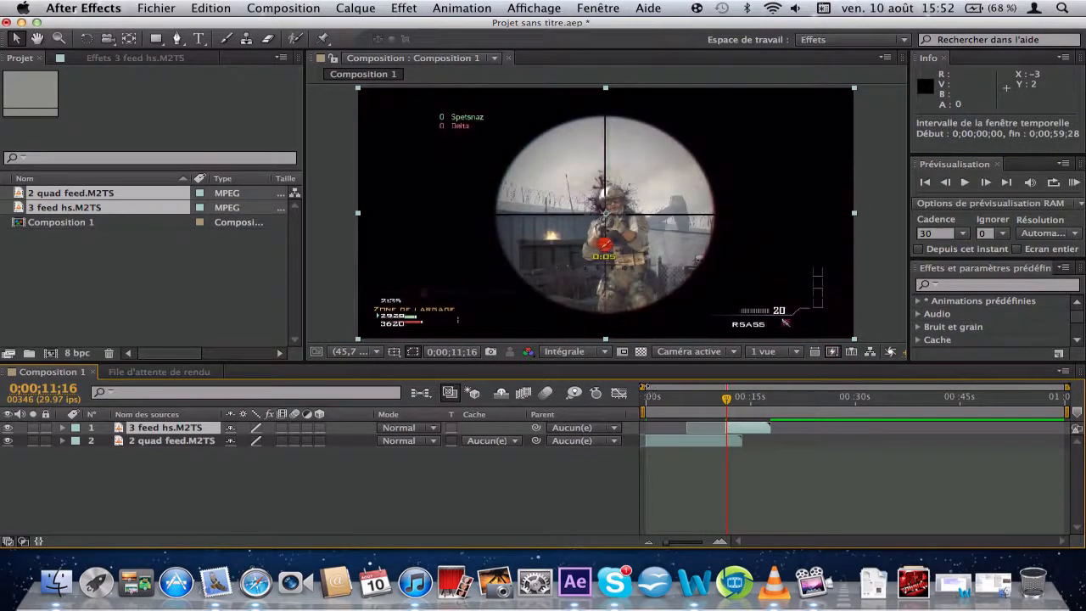
- Move 3 feed hs.M2TS to start at about 15 s, shortly after 2 quad feed.M2TS ends
left_click_drag(643, 387, 719, 386)
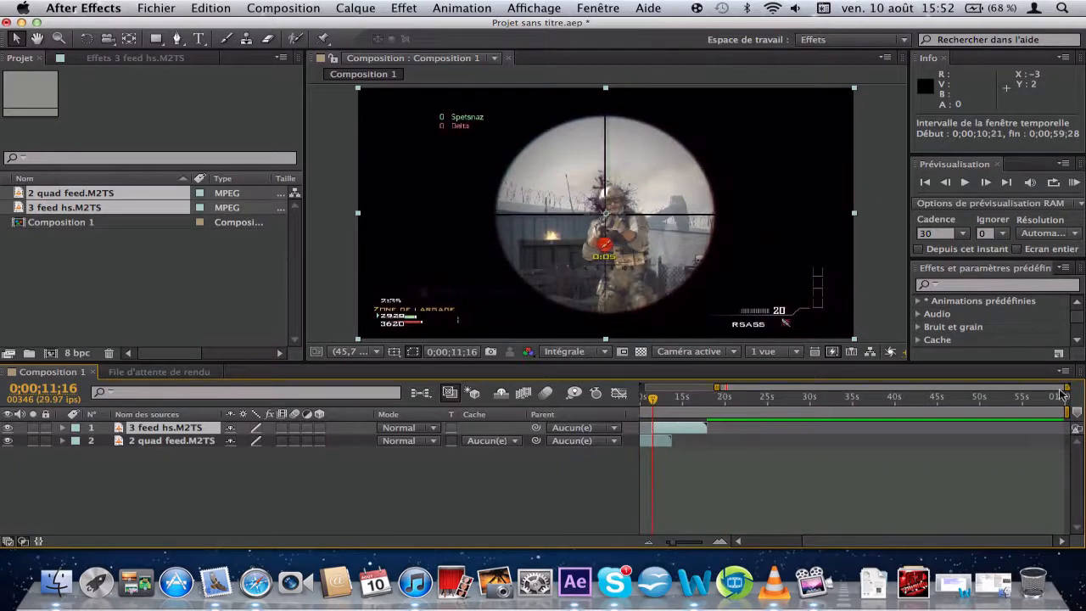
left_click_drag(1020, 389, 945, 389)
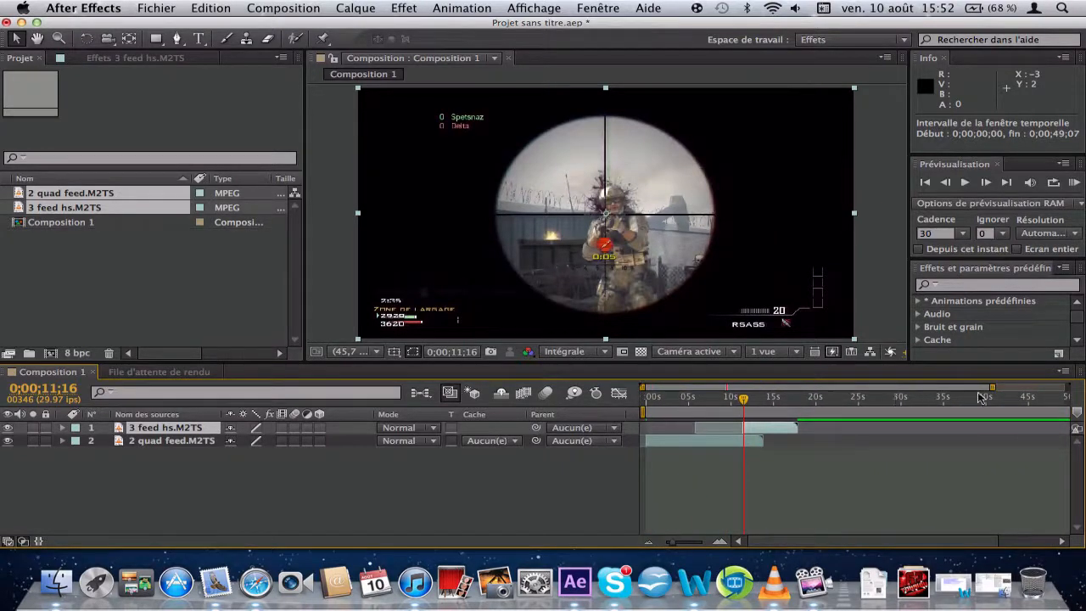
left_click_drag(996, 387, 756, 388)
left_click_drag(679, 390, 750, 391)
left_click(722, 442)
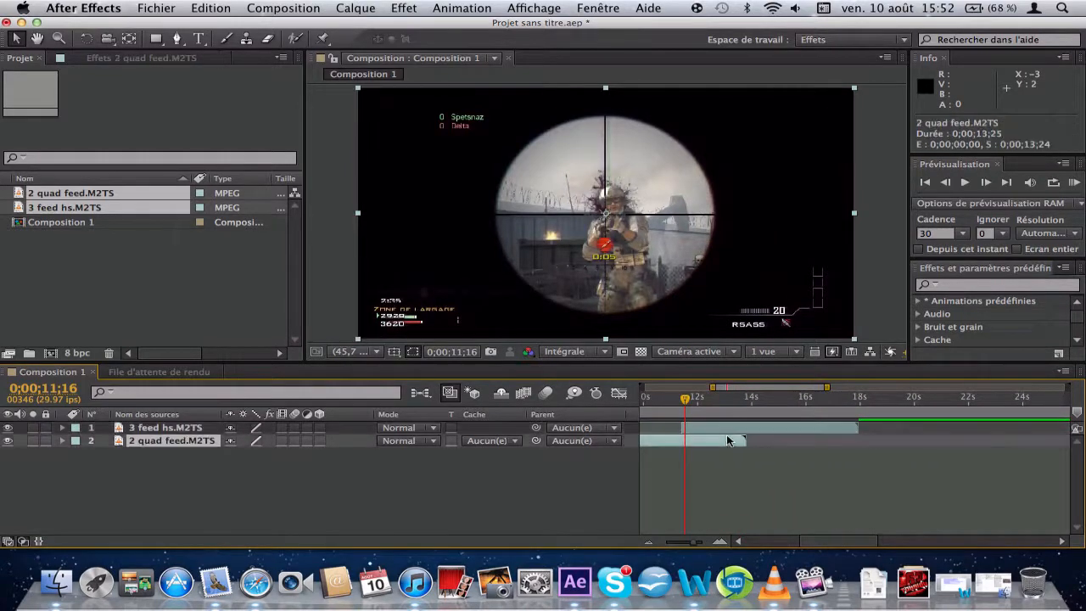
left_click_drag(731, 430, 735, 430)
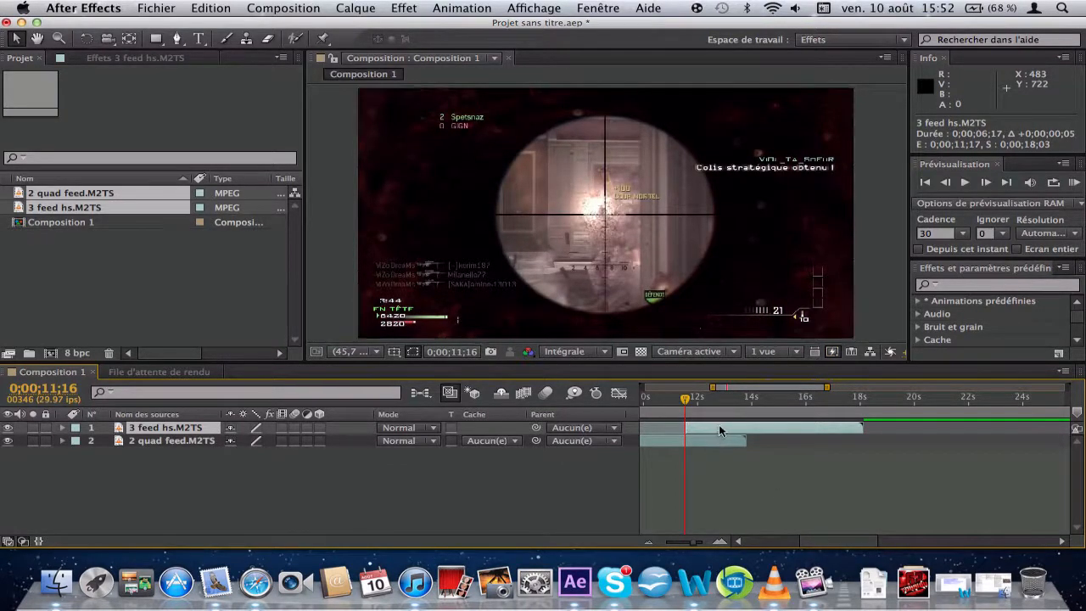
left_click_drag(734, 430, 823, 430)
- Apply the Twixtor Pro effect to the 2 quad feed.M2TS layer
left_click(739, 442)
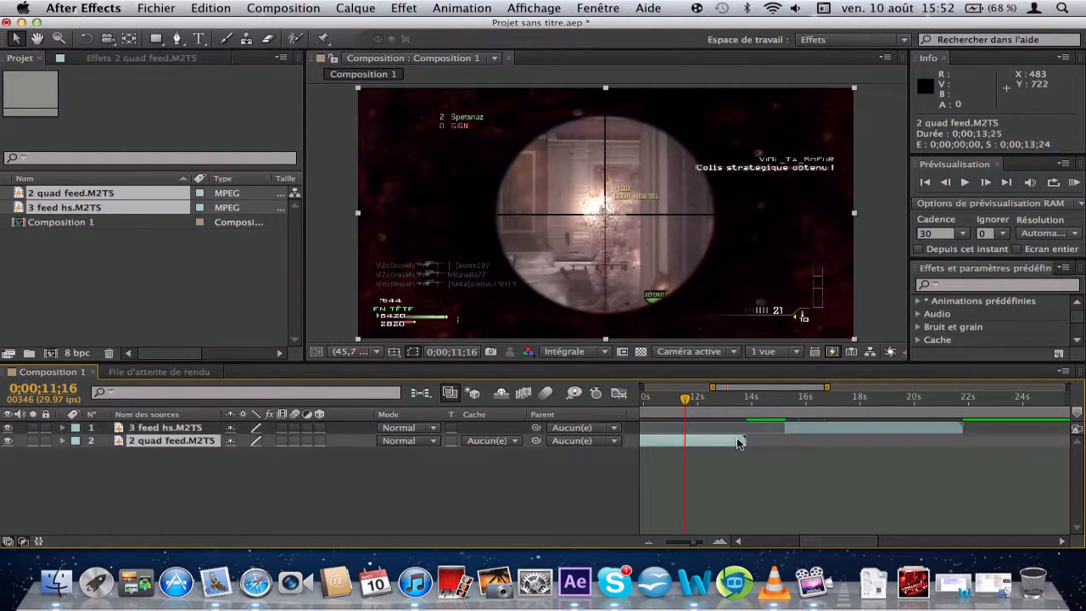
left_click(411, 7)
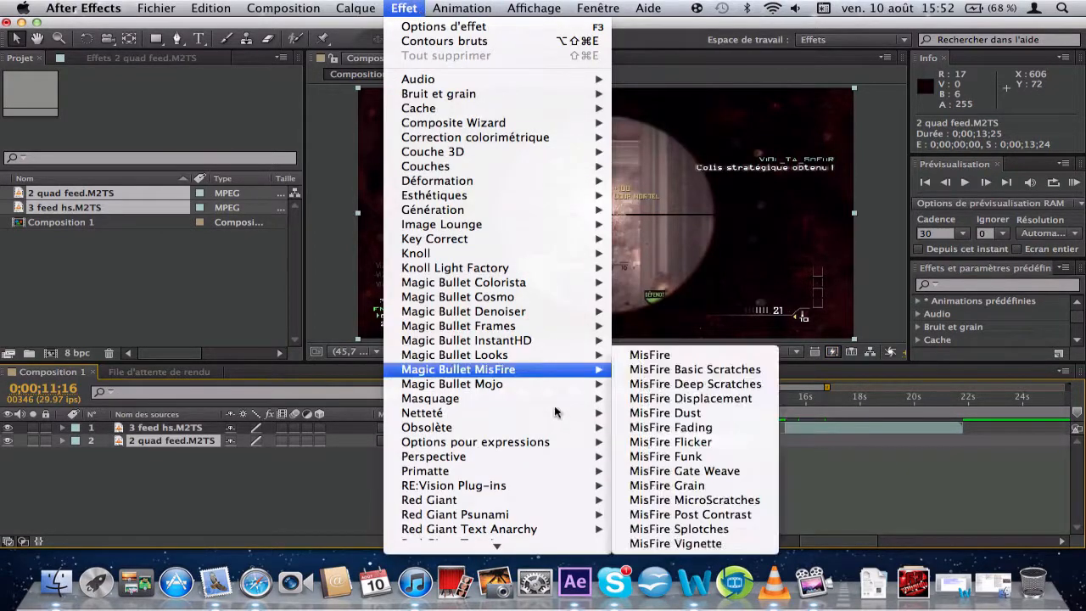
mouse_move(538, 269)
mouse_move(534, 357)
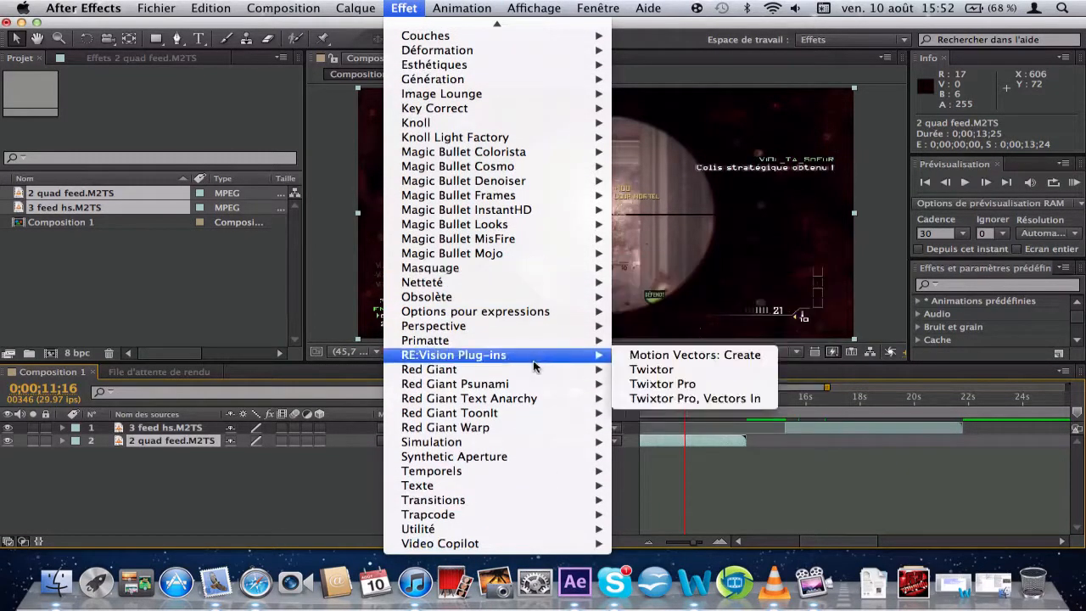
left_click(670, 384)
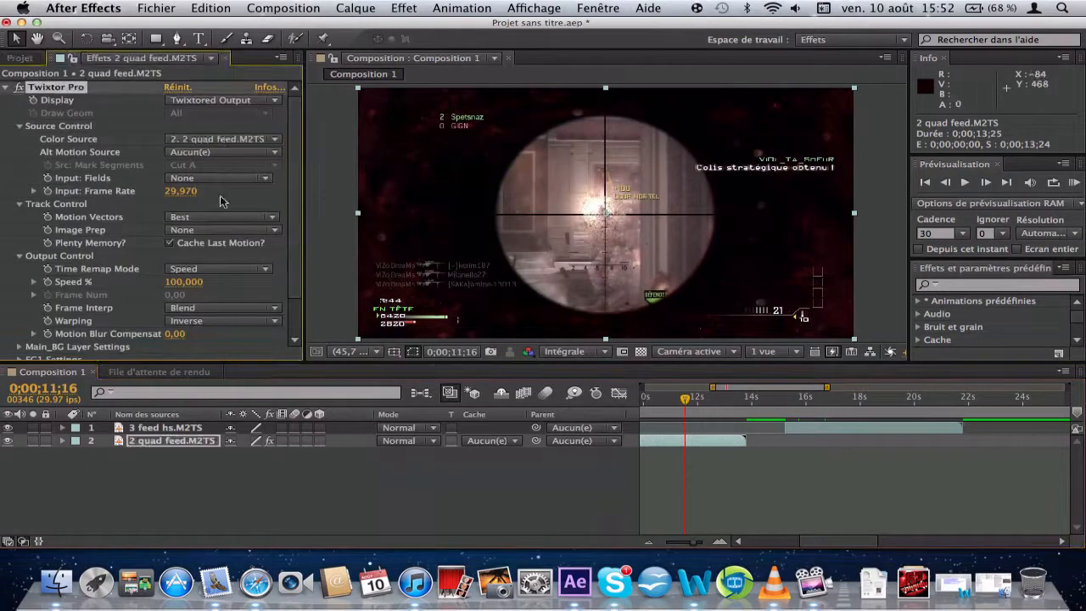
- Keyframe Twixtor's Speed % on 2 quad feed.M2TS at 100 at 0;00;13;00 and 3 at 0;00;13;01
left_click_drag(726, 400, 726, 400)
left_click(743, 399)
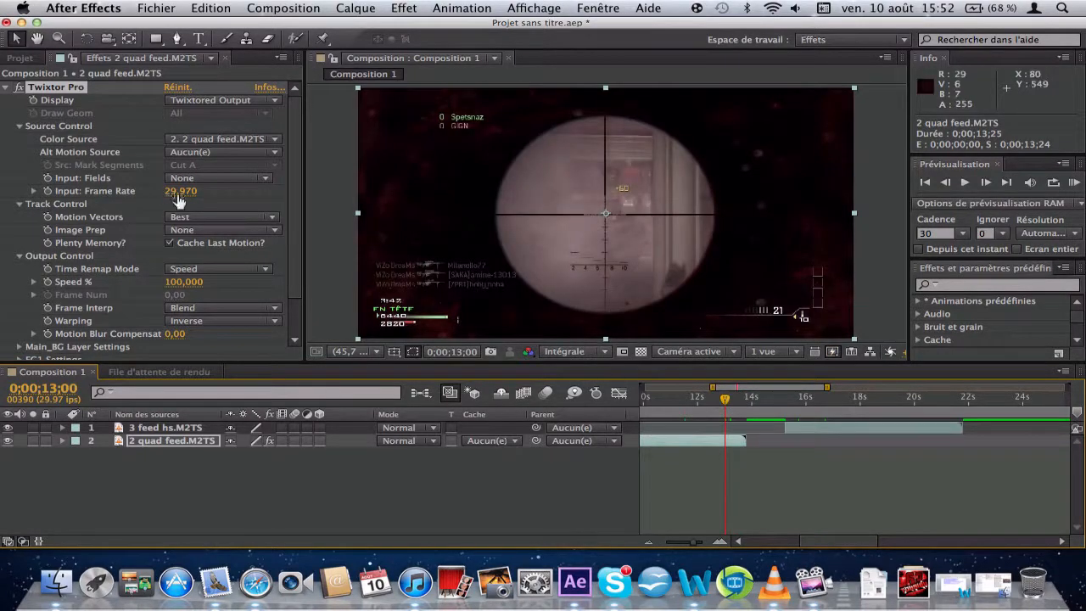
left_click(976, 182)
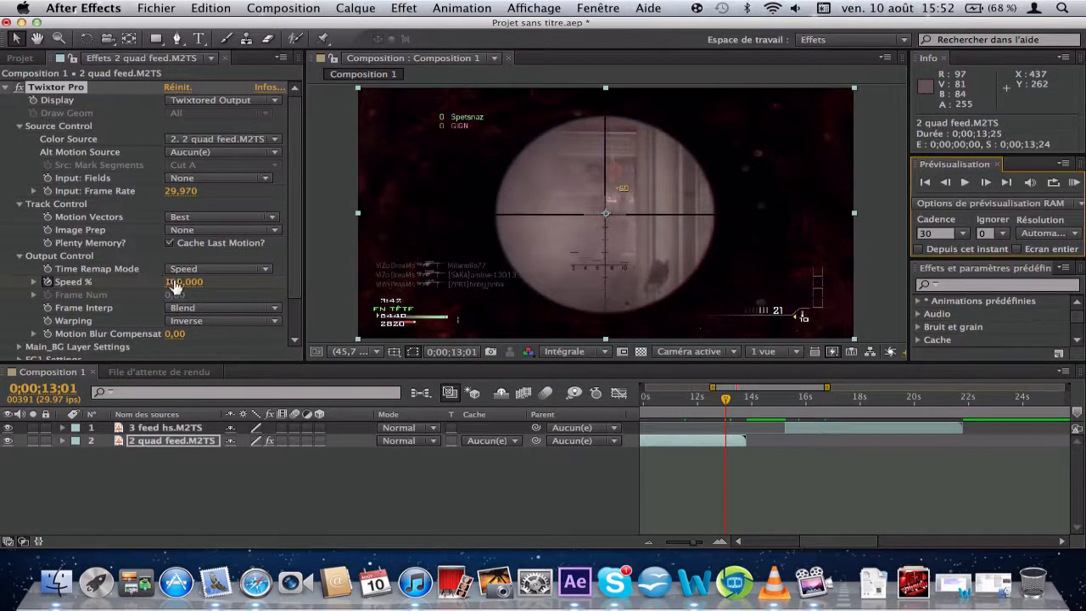
left_click(175, 283)
type("3")
key("Return")
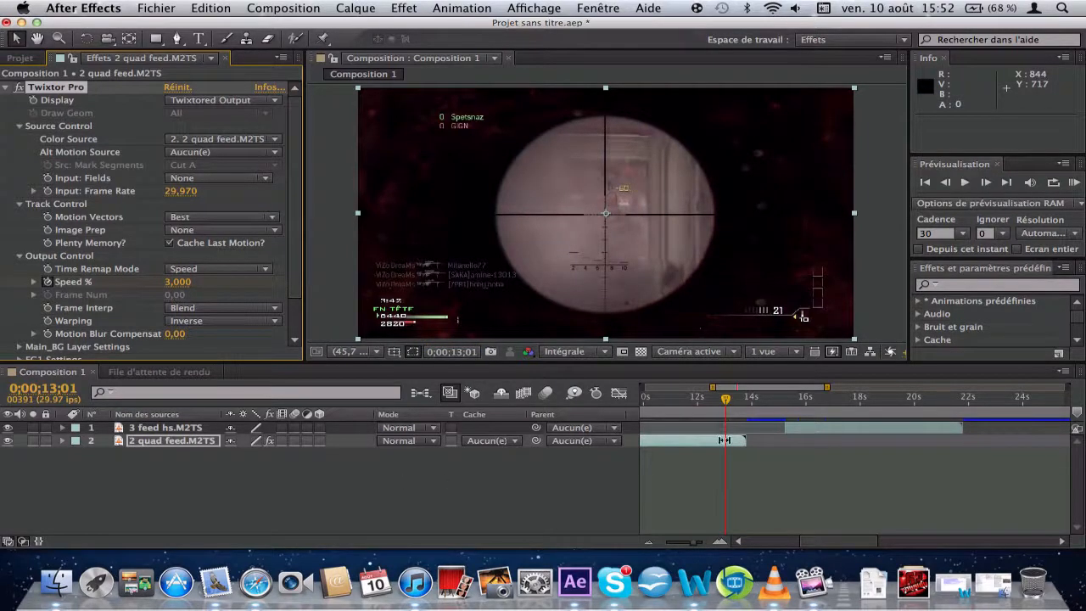
- Enable time remapping on 2 quad feed.M2TS and extend the layer's end to 0;00;16;06
left_click(725, 441)
left_click(365, 8)
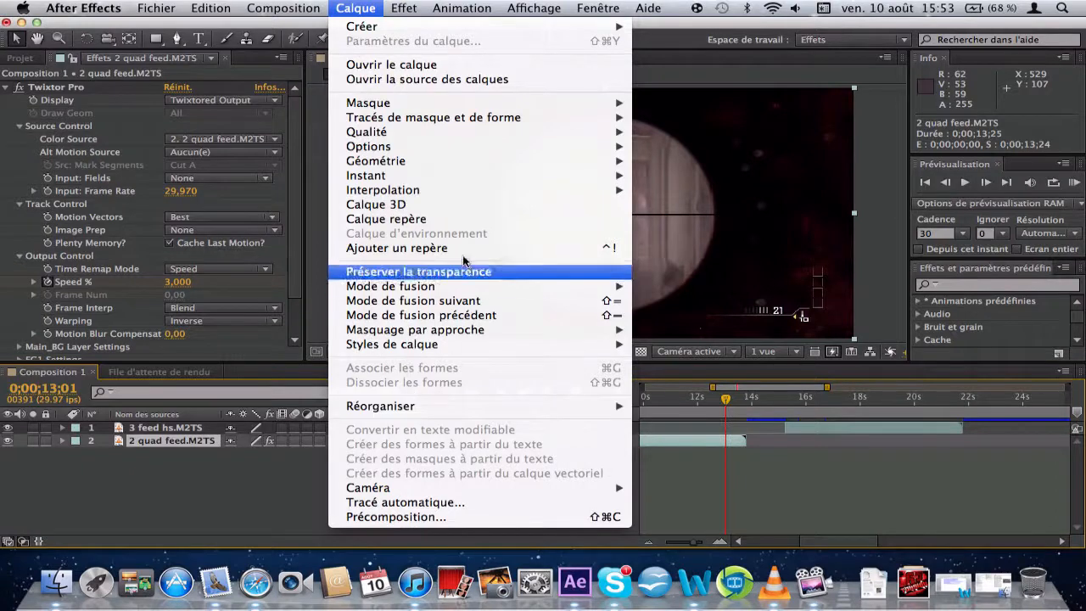
mouse_move(475, 176)
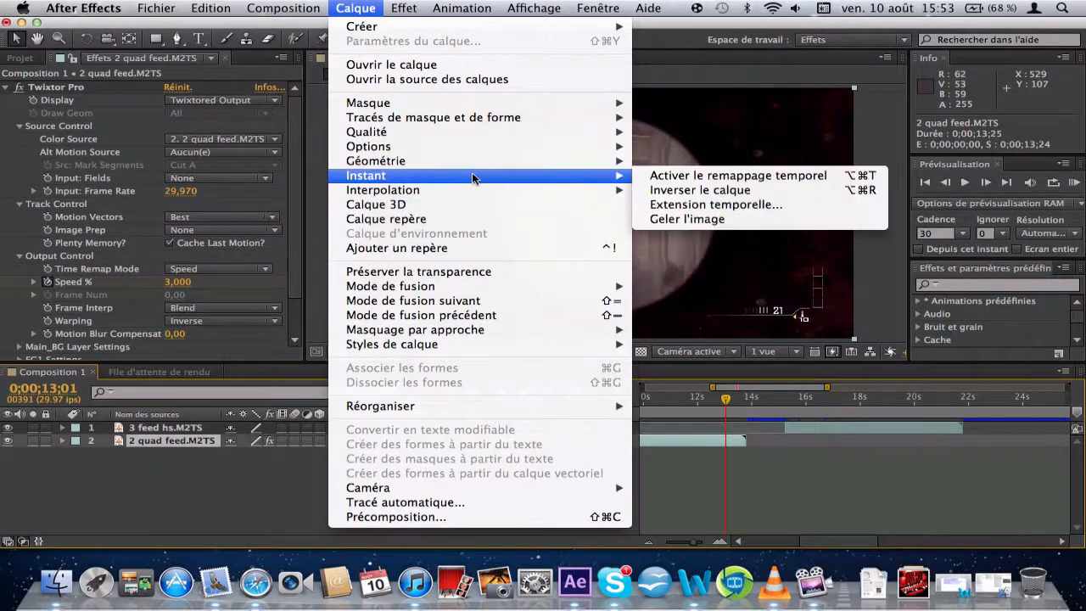
left_click(689, 175)
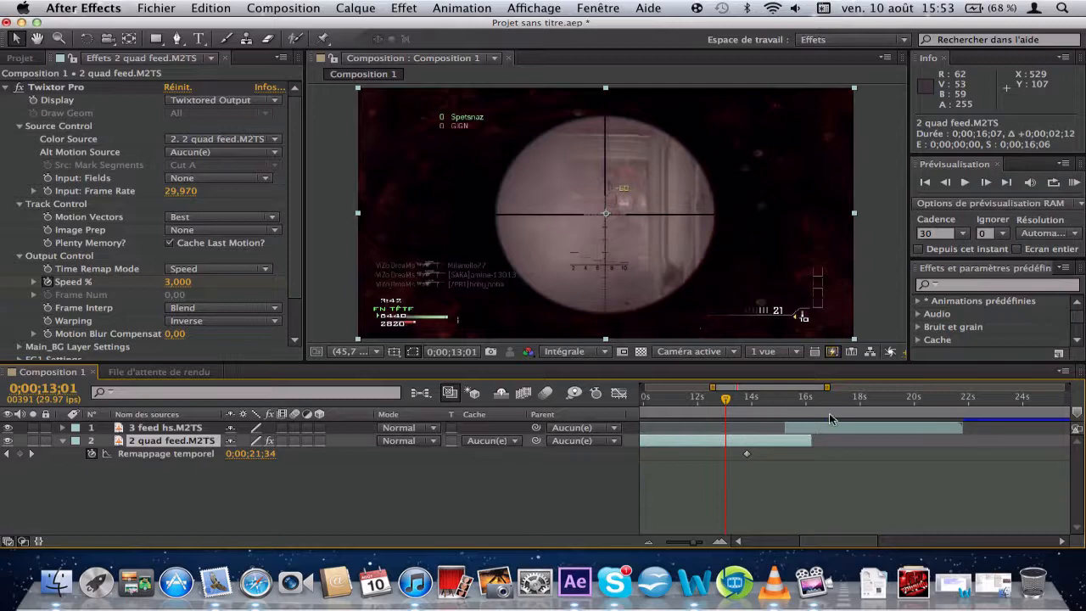
- Shift 3 feed hs.M2TS to start at 0;00;15;03 and apply Twixtor Pro to it
left_click_drag(811, 430, 804, 431)
left_click_drag(801, 427, 806, 428)
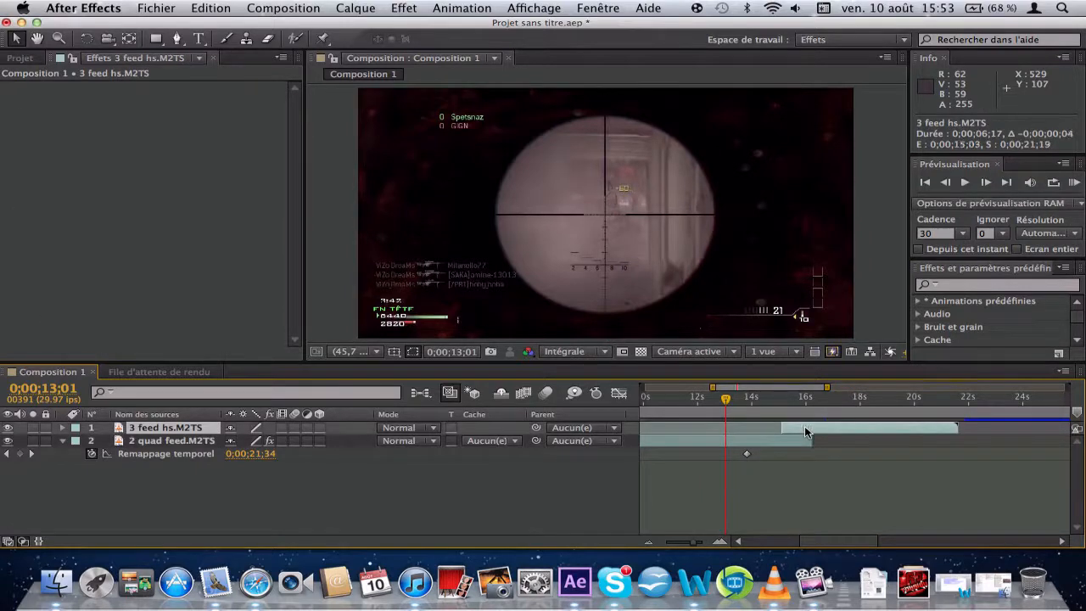
left_click(356, 7)
mouse_move(420, 7)
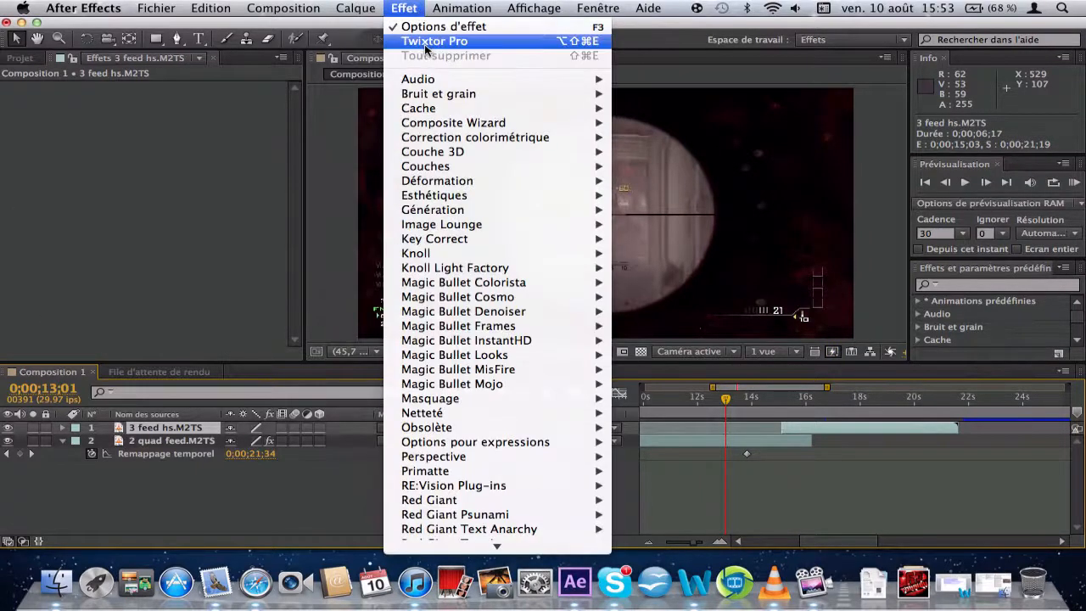
left_click(435, 41)
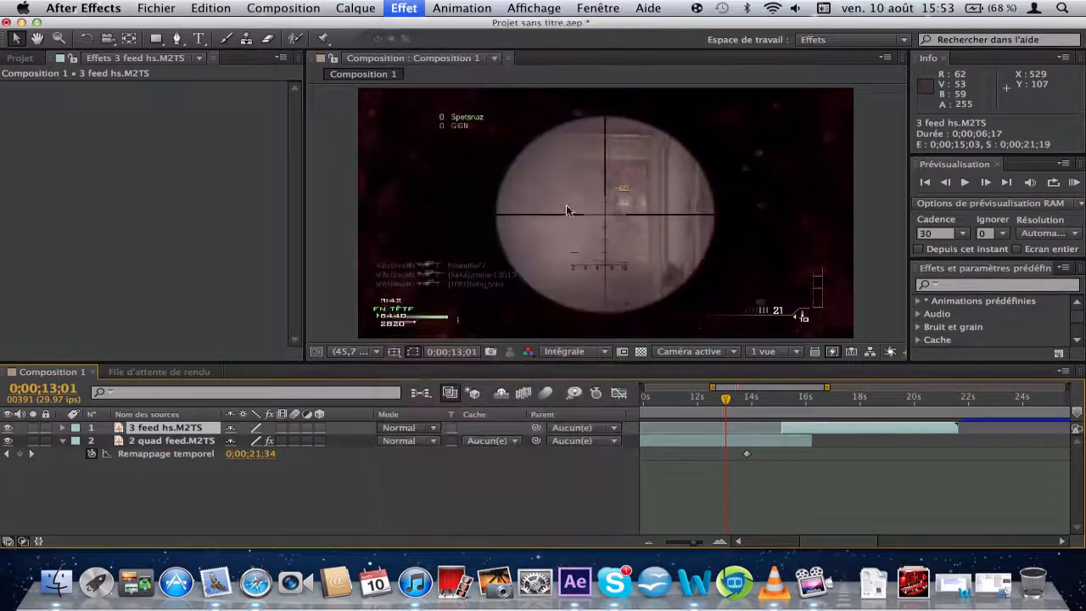
- Keyframe Twixtor's Speed % on 3 feed hs.M2TS at 100 at 0;00;15;04 and 3 at 0;00;15;05
left_click(782, 397)
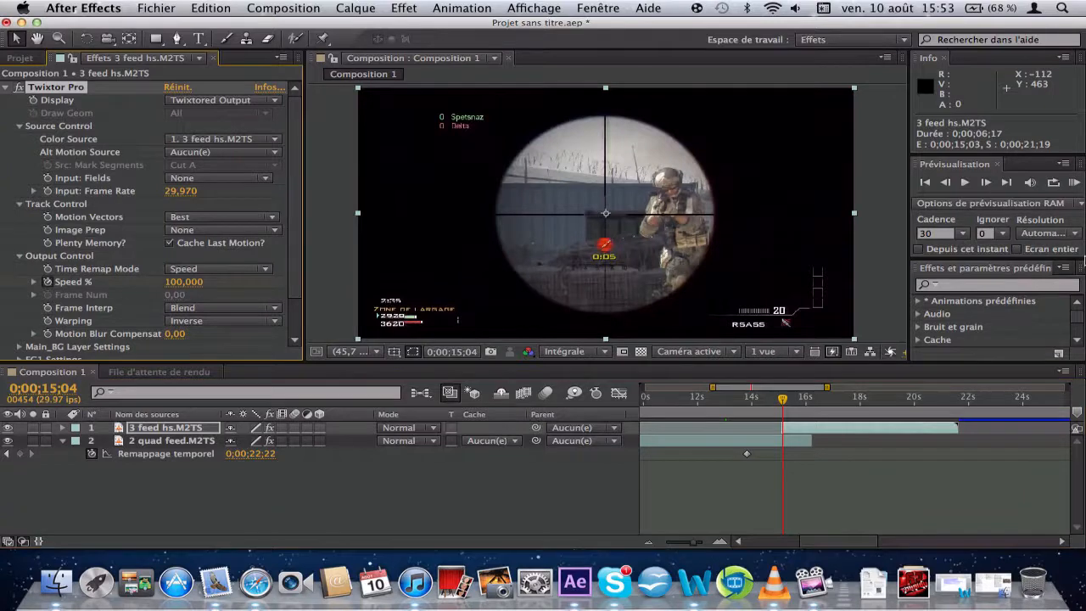
left_click(986, 181)
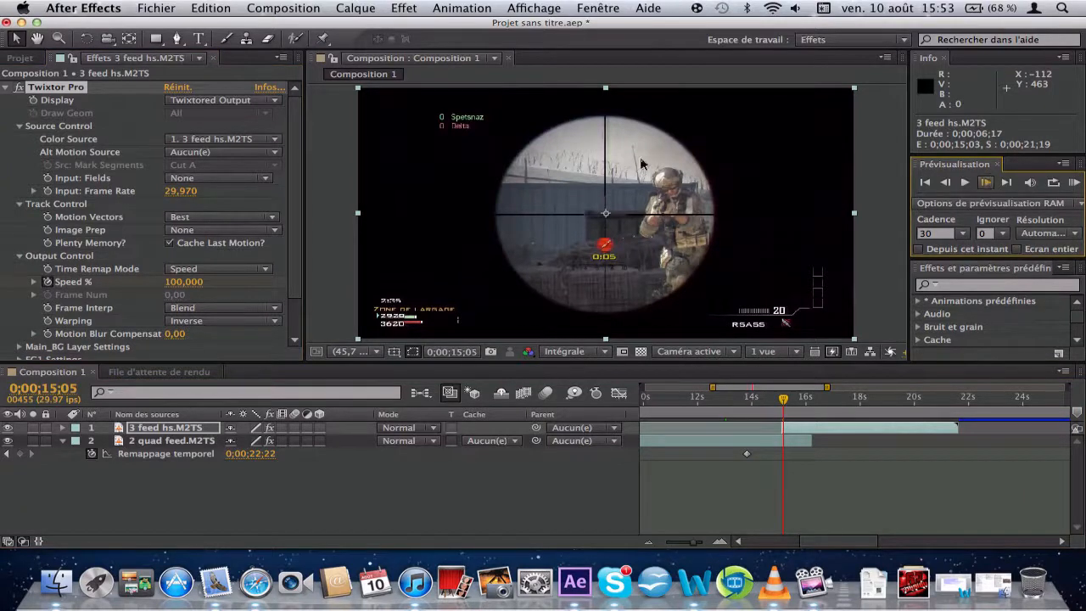
left_click(178, 282)
type("3")
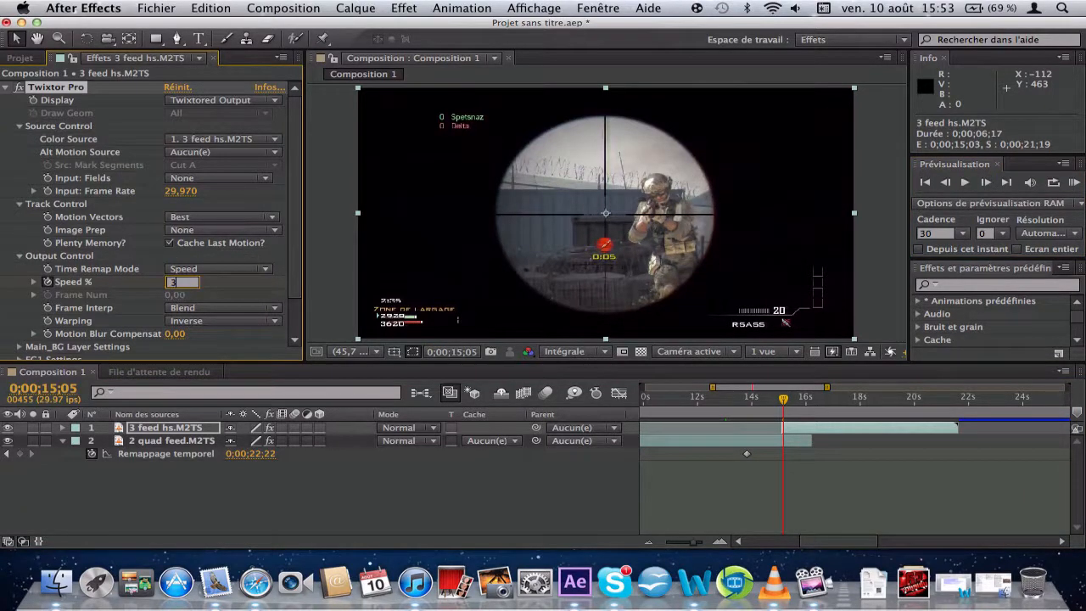
key("Return")
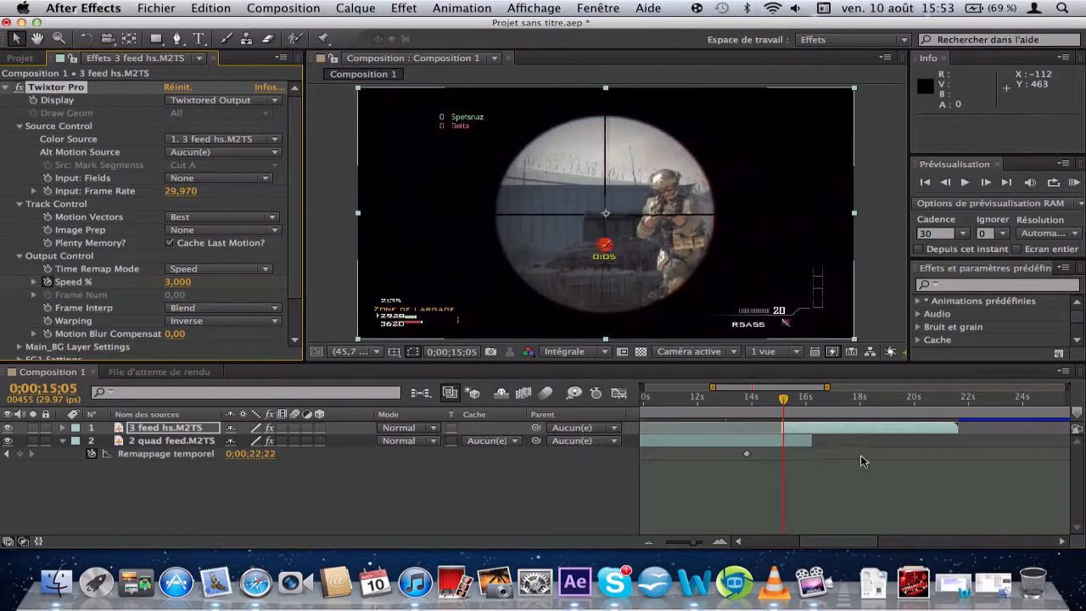
- Move 3 feed hs.M2TS to start at 0;00;15;06 and collapse the Twixtor Pro settings on both layers
left_click_drag(820, 434, 823, 434)
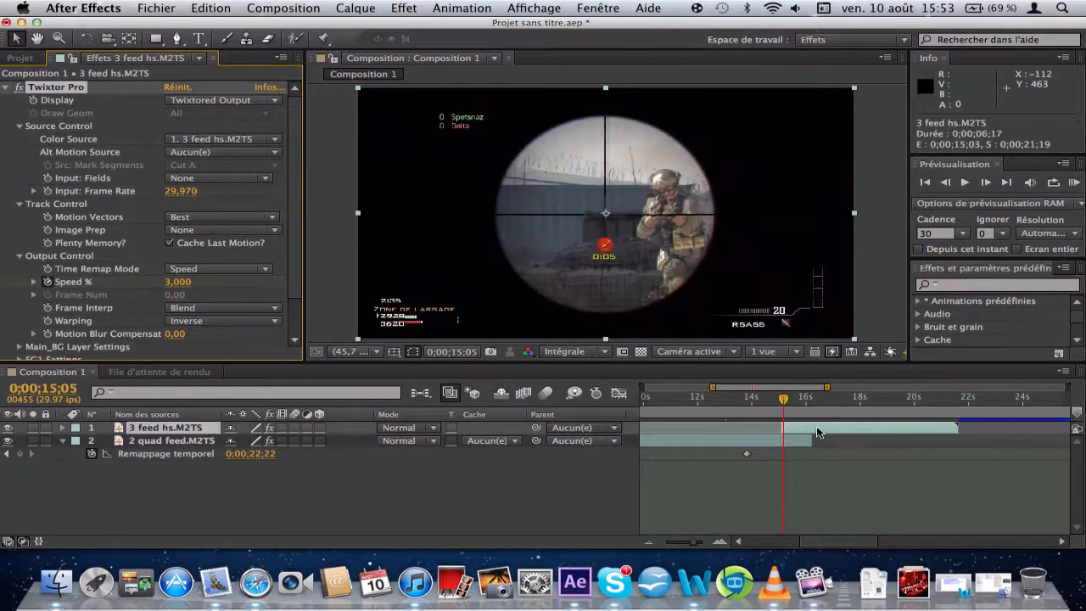
left_click(8, 87)
left_click(723, 443)
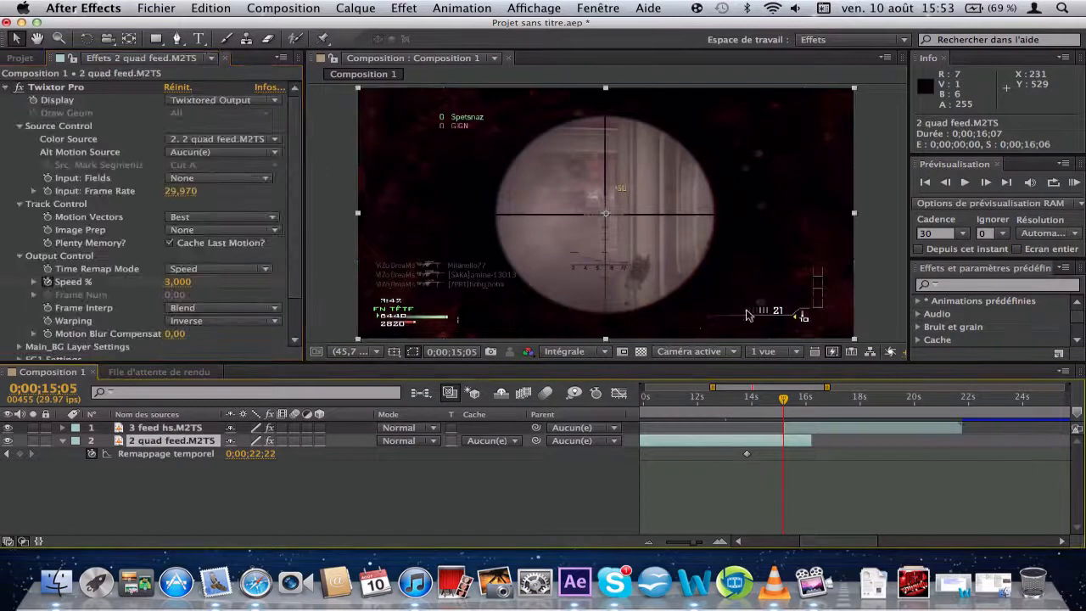
left_click(7, 87)
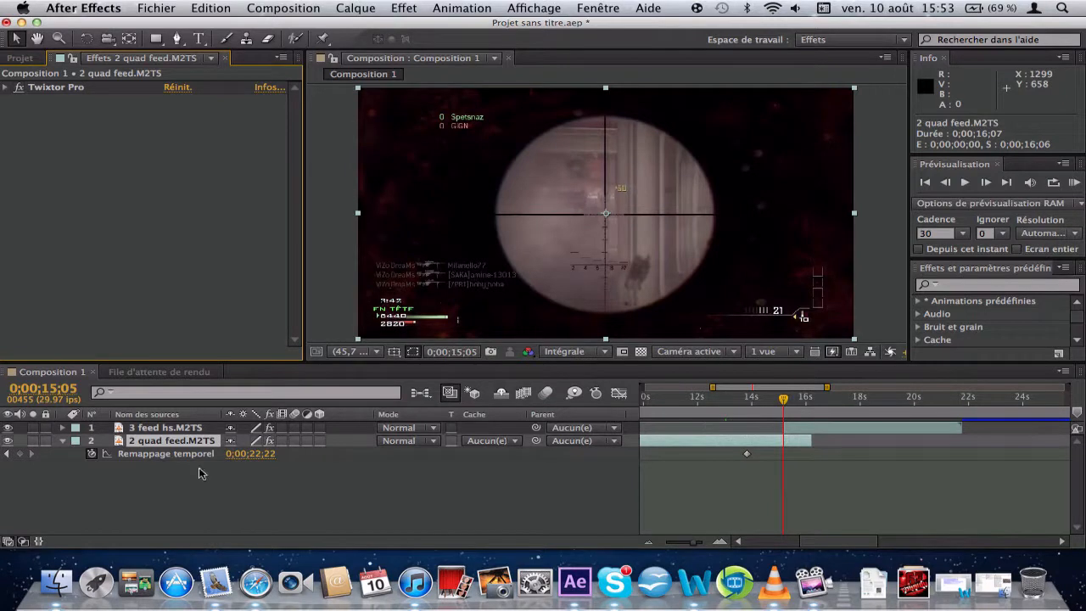
- Reveal the Position property of both layers and advance the current time to 0;00;15;06
key("p")
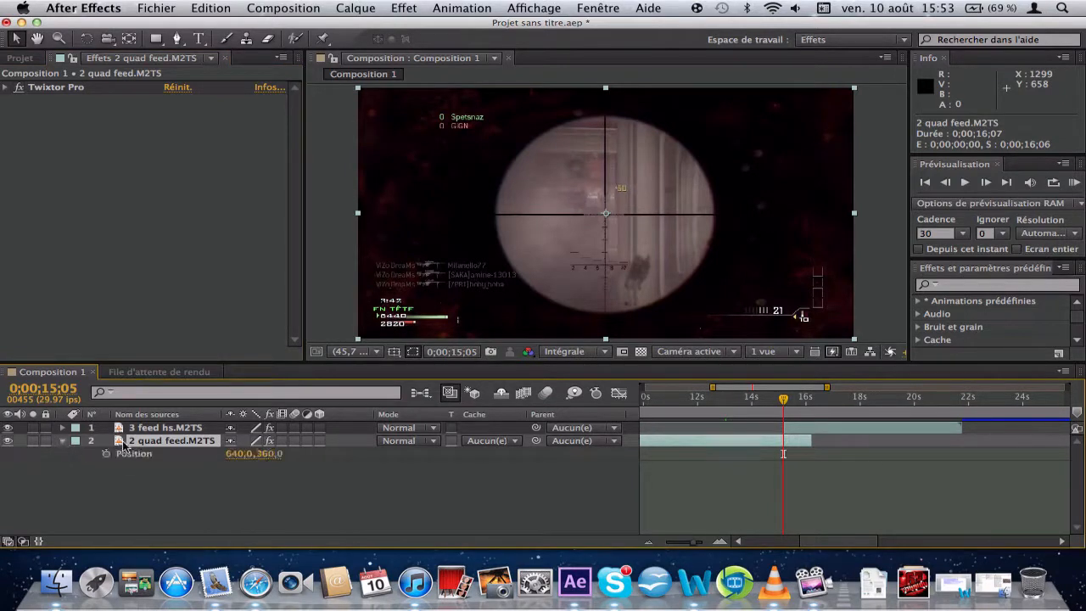
left_click(151, 431)
key("p")
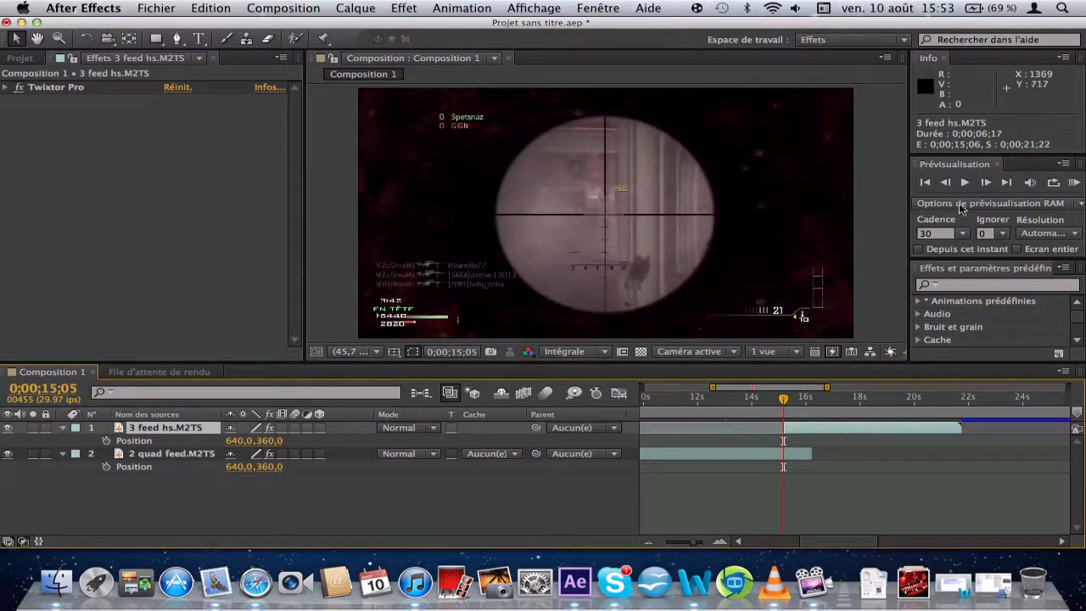
left_click(986, 183)
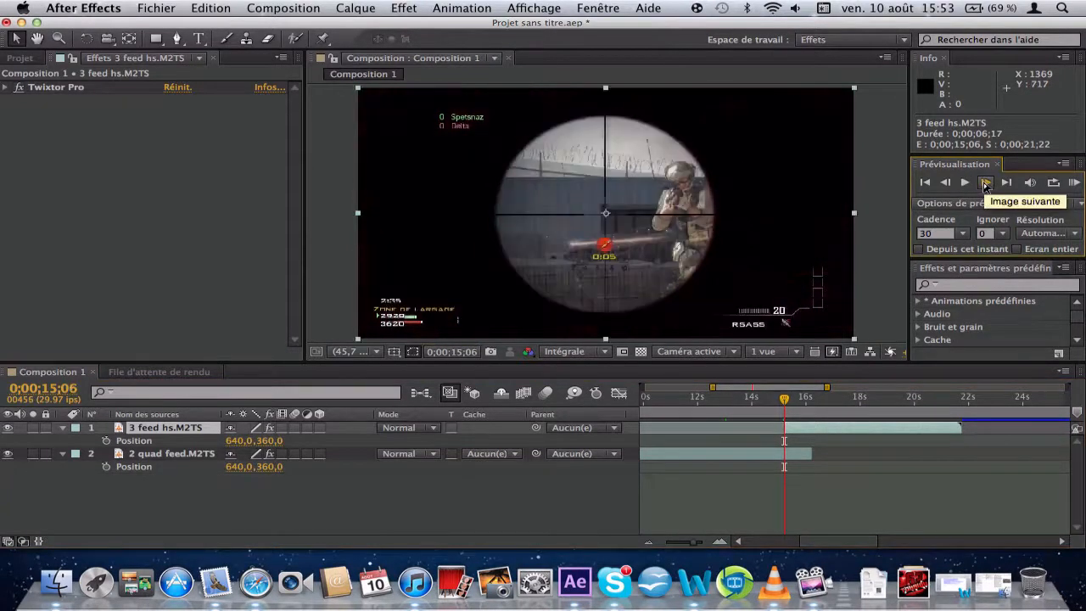
- Try a vertical position of 720 for 3 feed hs.M2TS at 0;00;15;06, and undo it
left_click(269, 442)
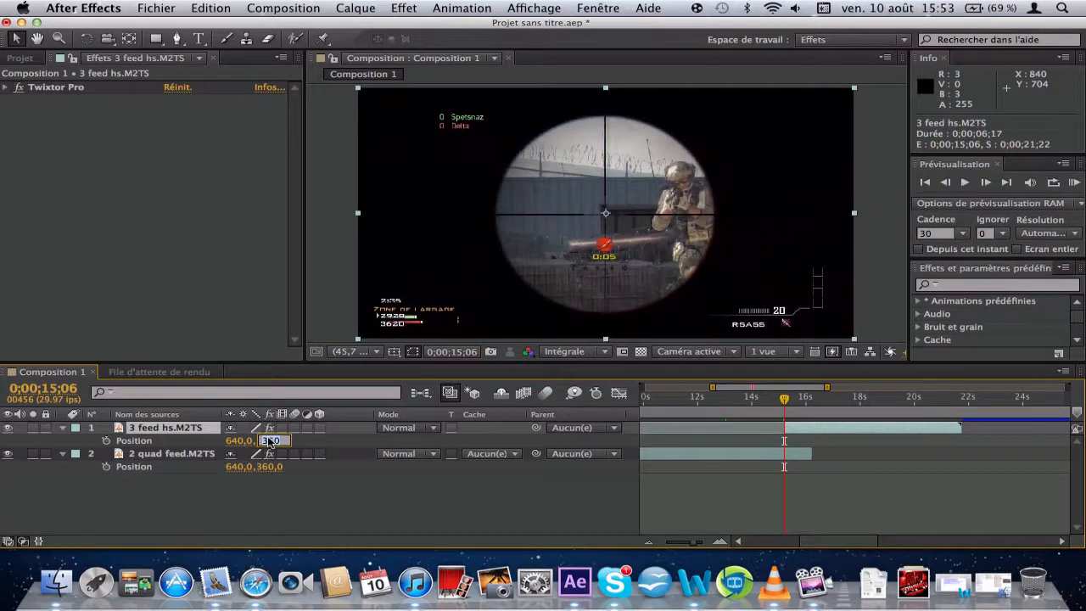
type("720")
key("Return")
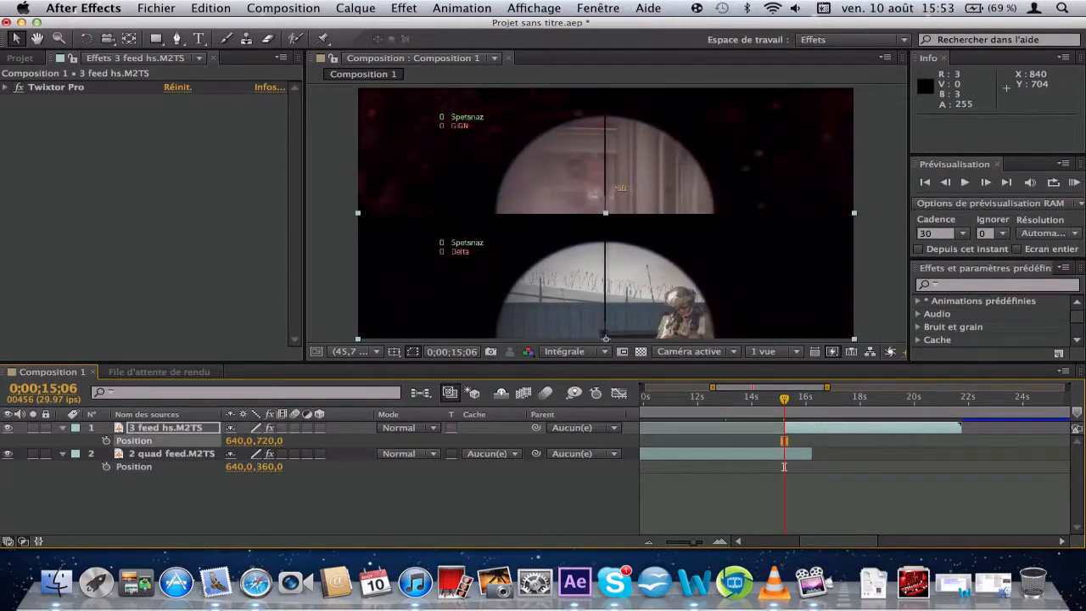
key("super+z")
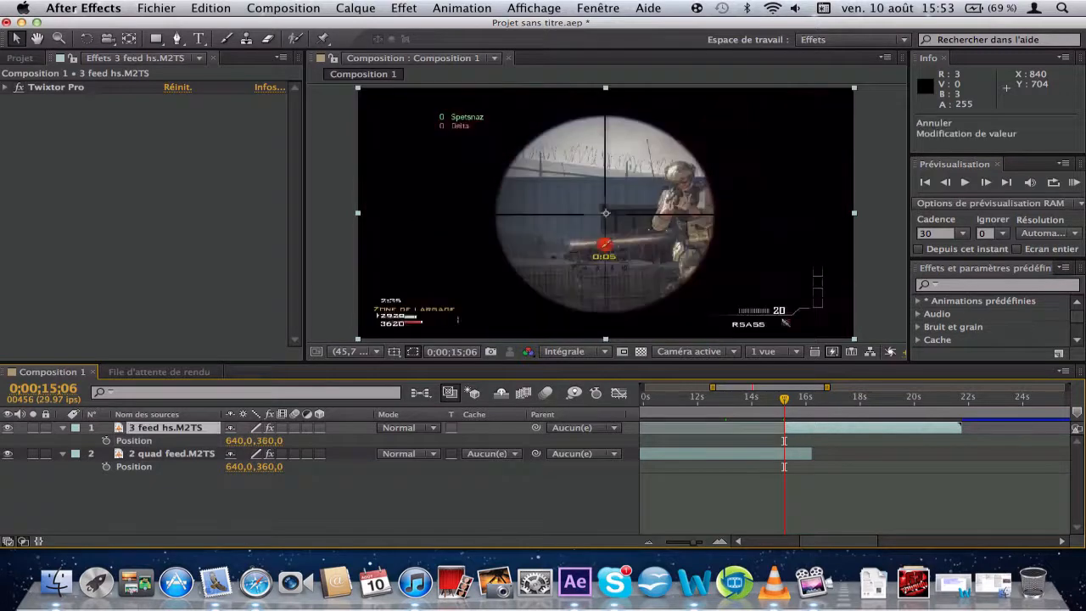
- Try horizontal positions of 1080, 3000 and 2500 for 3 feed hs.M2TS at 0;00;15;06
left_click(240, 440)
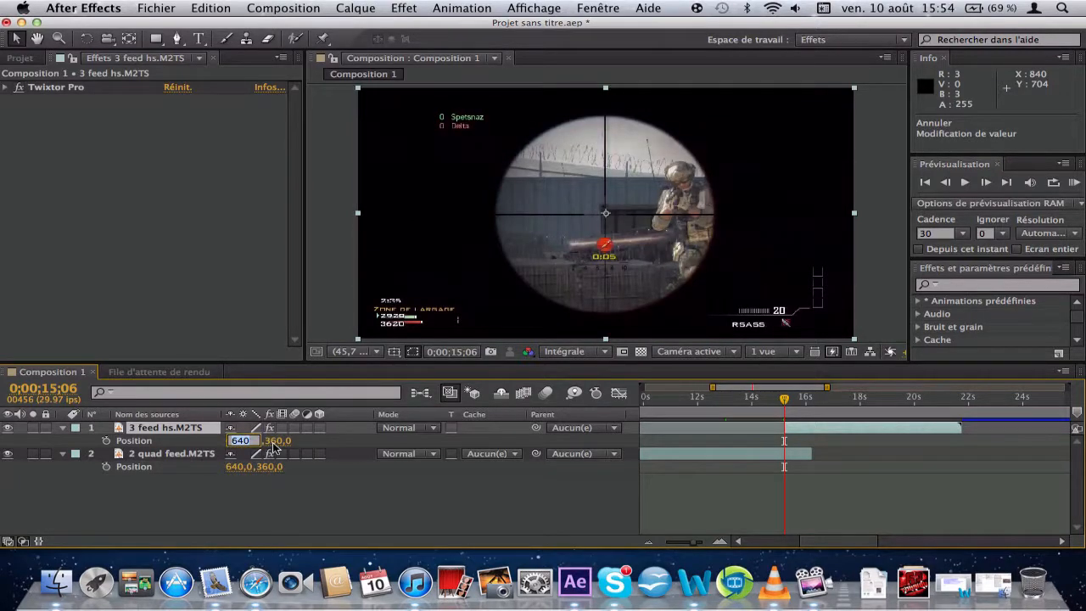
type("1080")
key("Return")
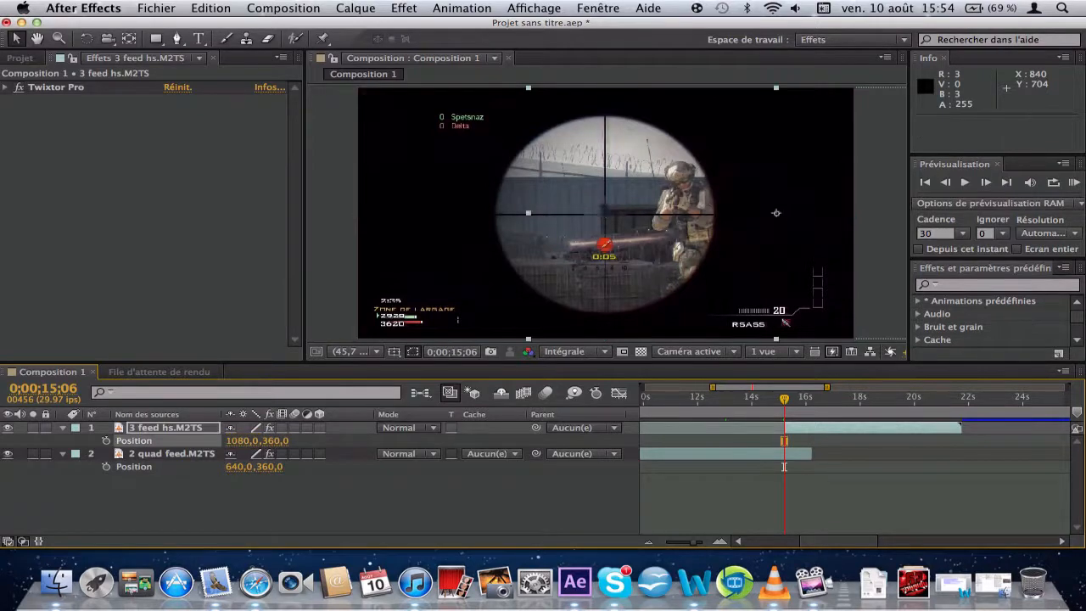
left_click(241, 440)
type("300")
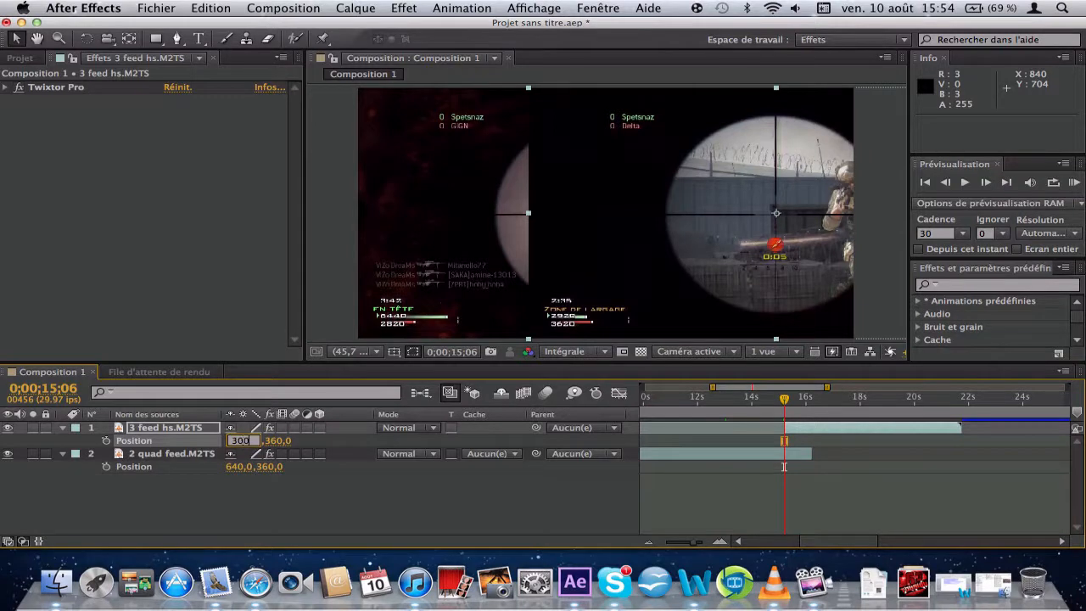
type("0")
key("Return")
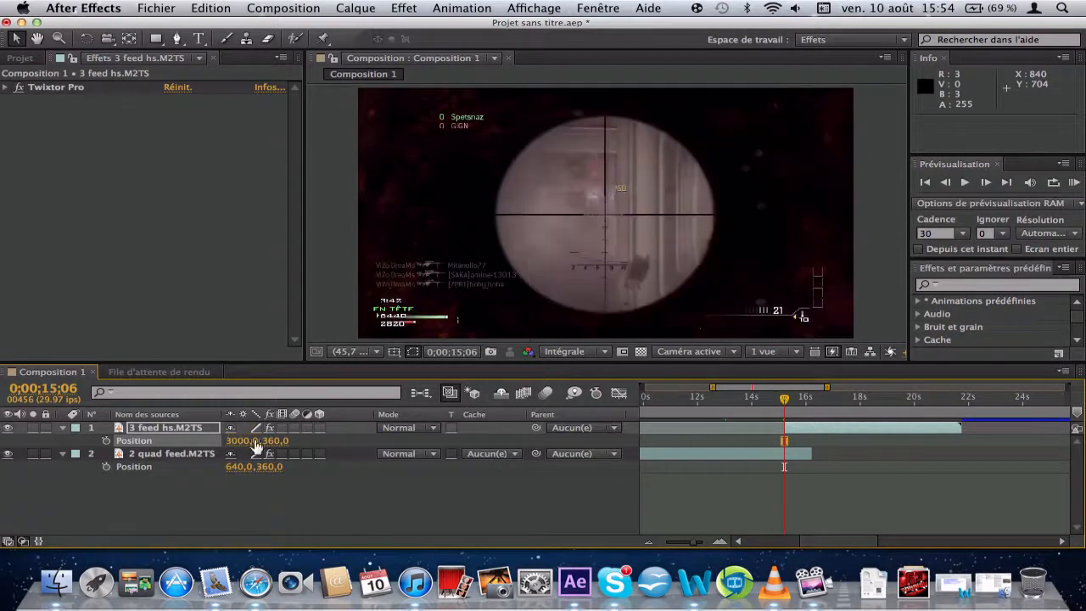
left_click(241, 441)
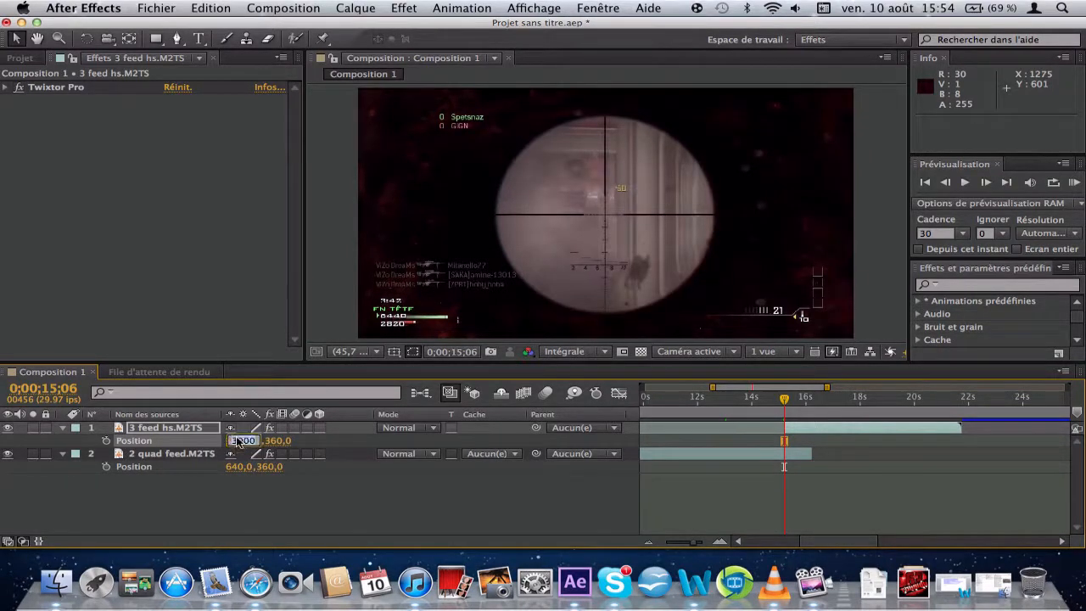
type("2500")
key("Return")
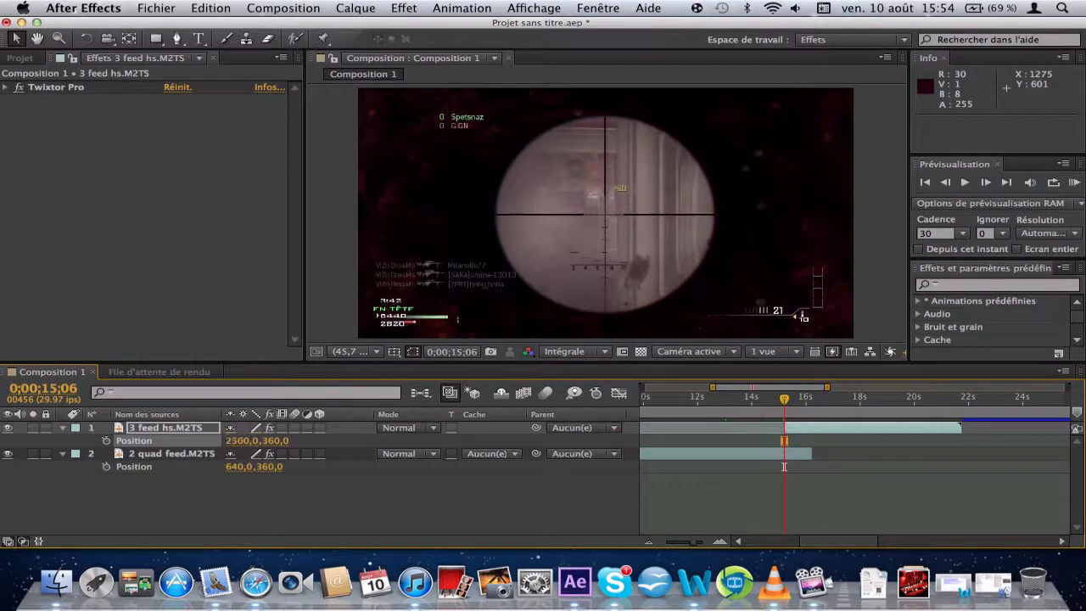
- Set the horizontal position of 3 feed hs.M2TS to 1920 and start Position keyframes on both layers at 0;00;15;06
left_click(243, 442)
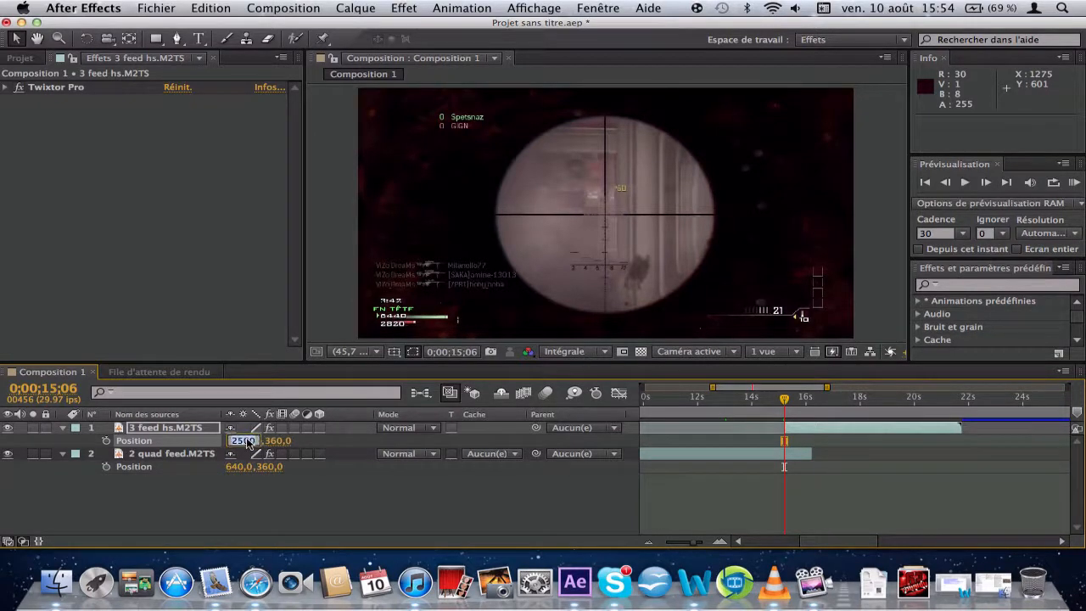
type("2")
double_click(246, 441)
type("19")
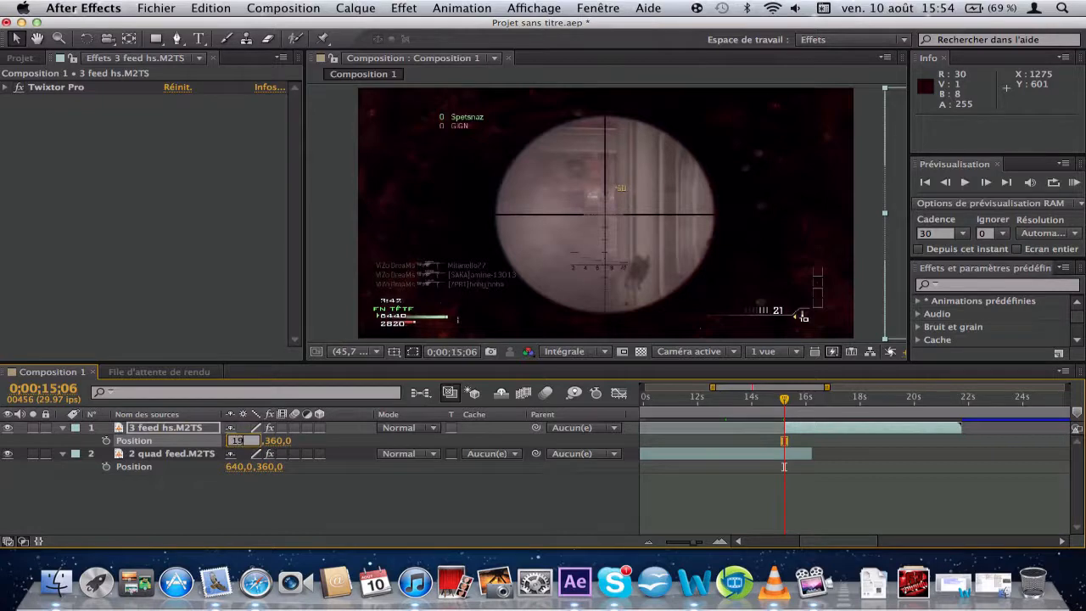
type("20")
key("Return")
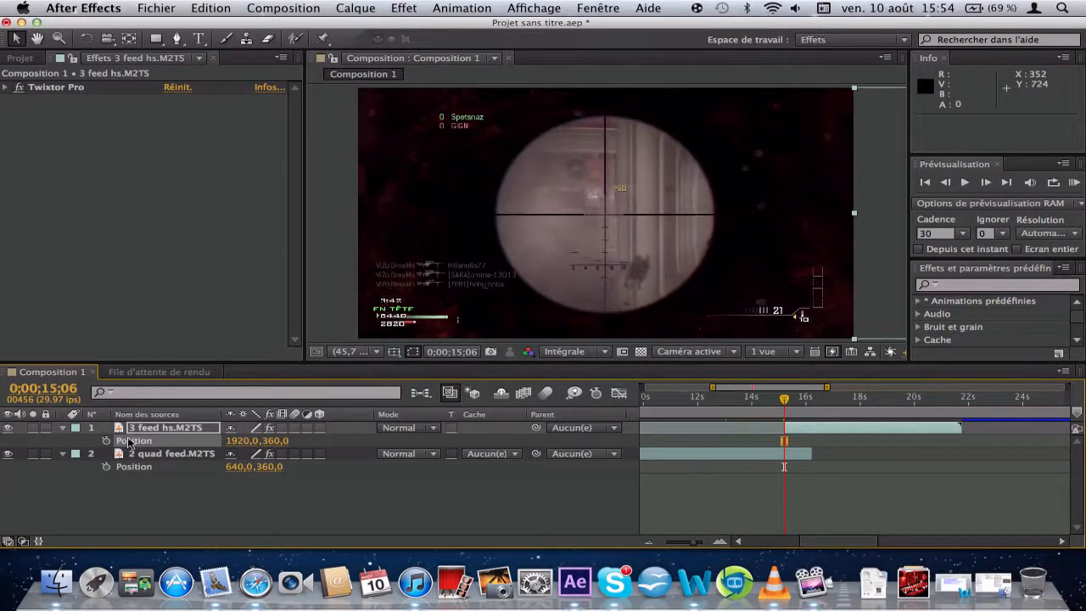
left_click(105, 441)
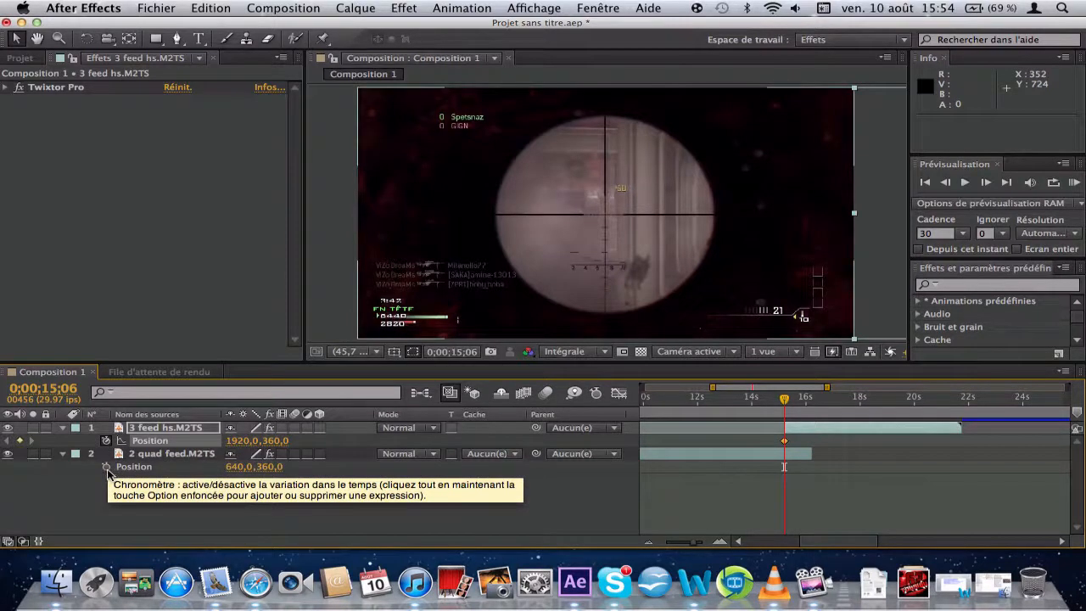
left_click(106, 466)
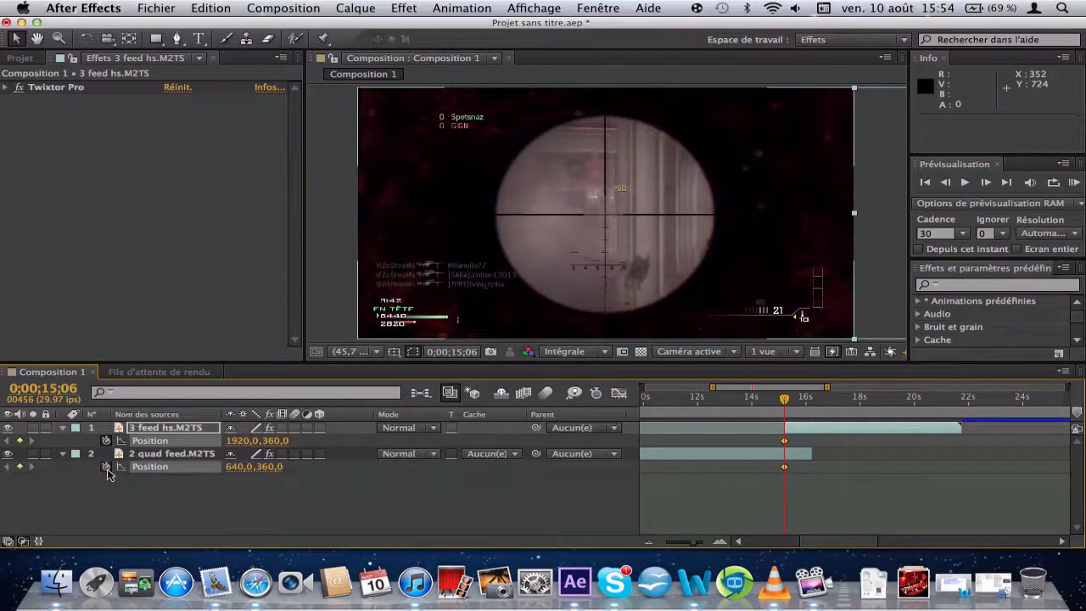
- Place 3 feed hs.M2TS below 2 quad feed.M2TS in the layer stack and set the current time to 0;00;16;06
left_click(881, 424)
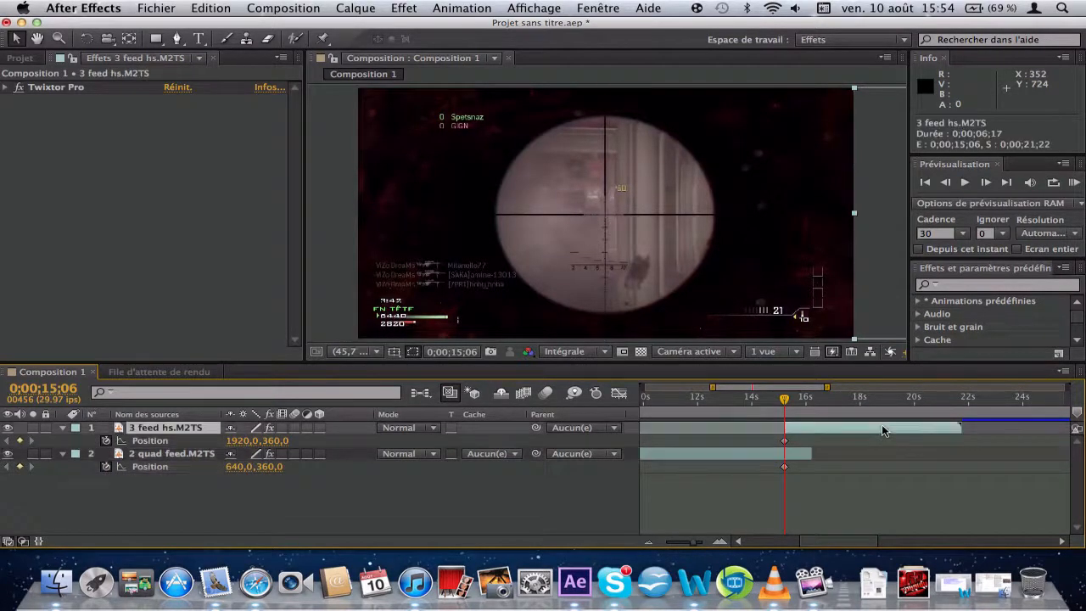
left_click(815, 399)
left_click_drag(814, 399, 811, 399)
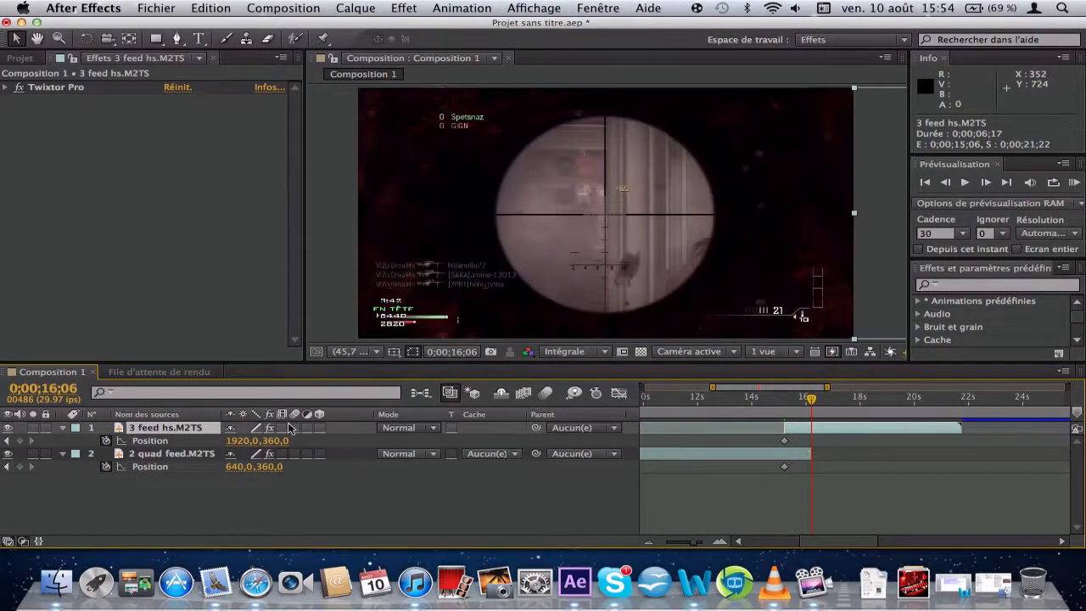
left_click_drag(174, 431, 220, 482)
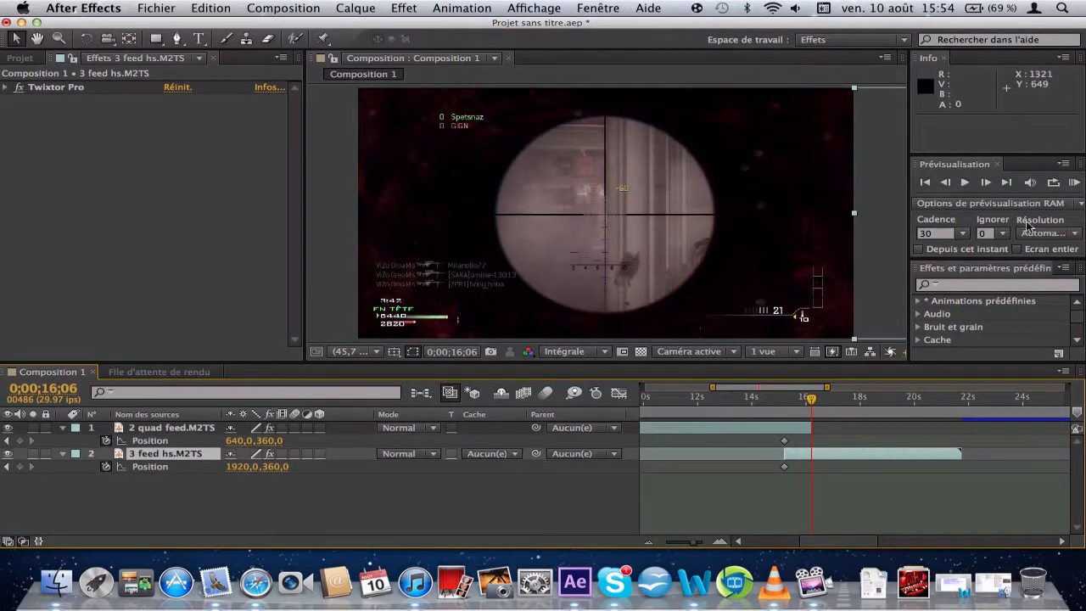
left_click(985, 183)
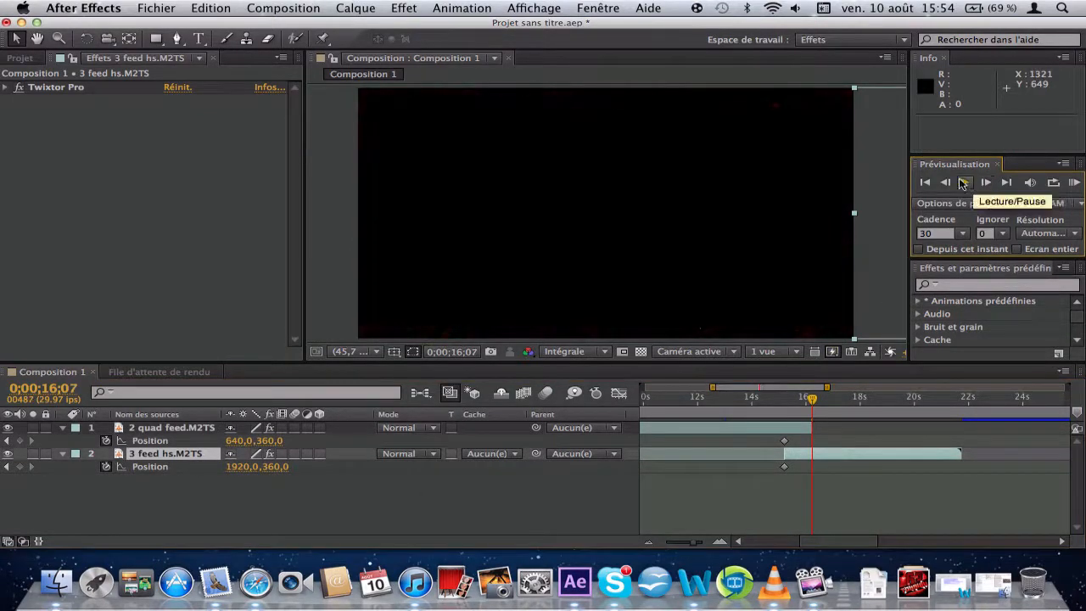
left_click(949, 182)
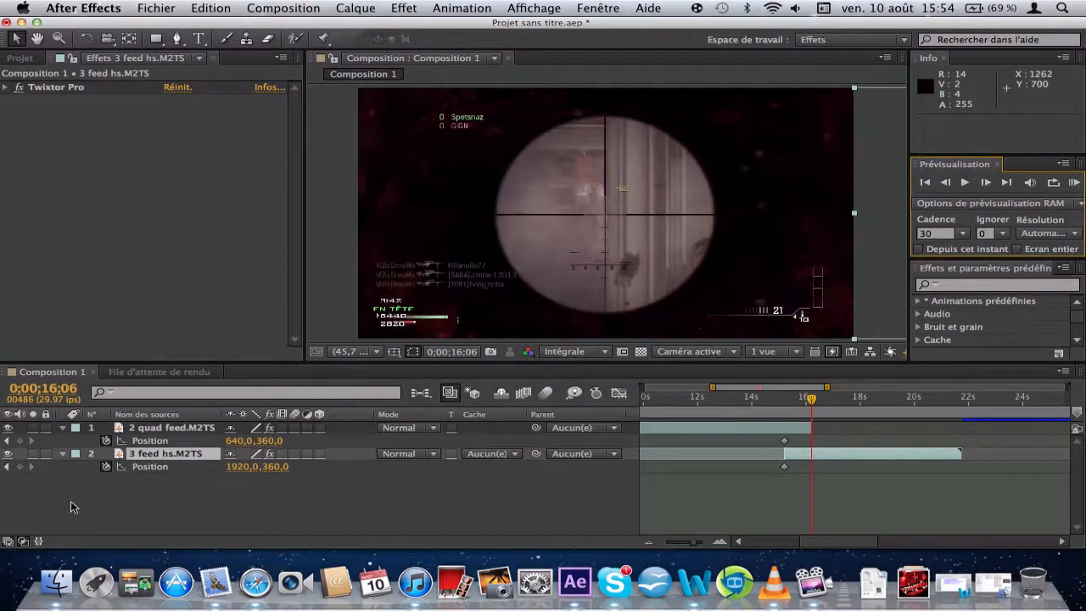
- Try horizontal positions of -360 and -560 for 2 quad feed.M2TS at 0;00;16;06
left_click(185, 430)
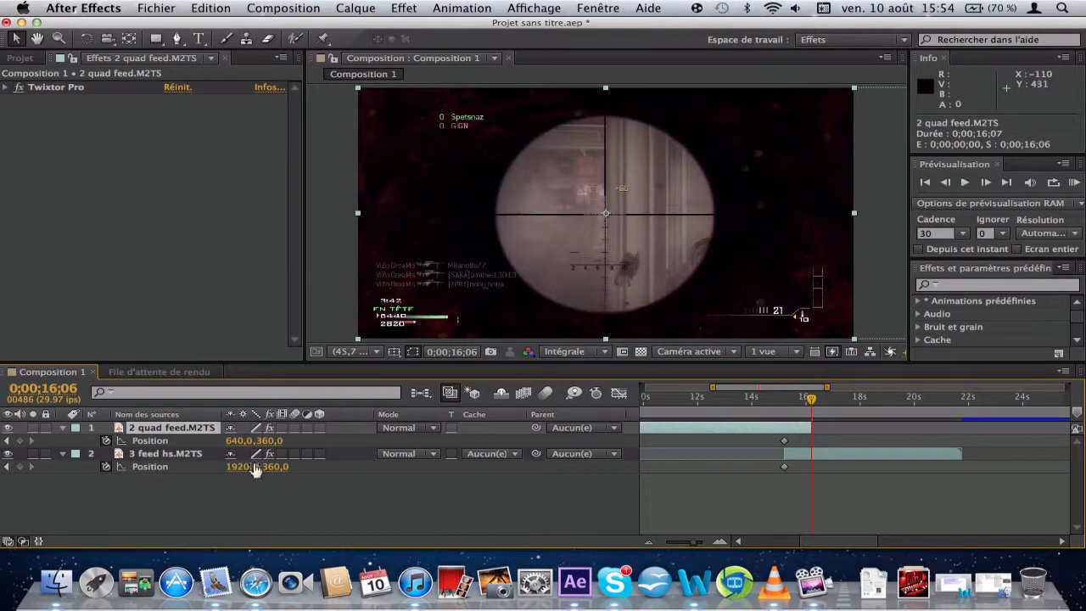
left_click(241, 441)
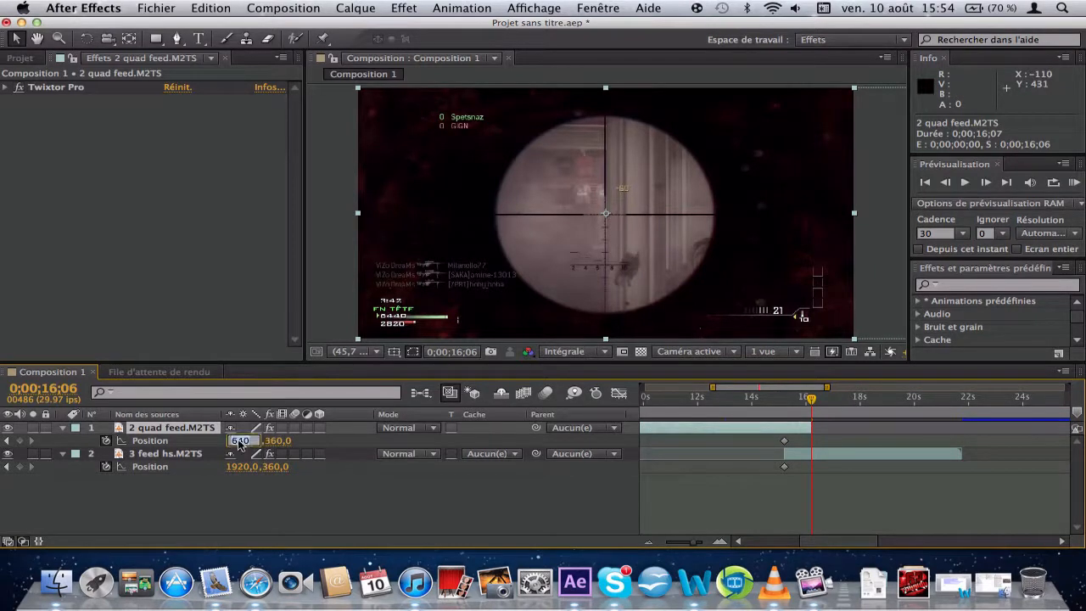
key("BackSpace")
type("-360")
key("Return")
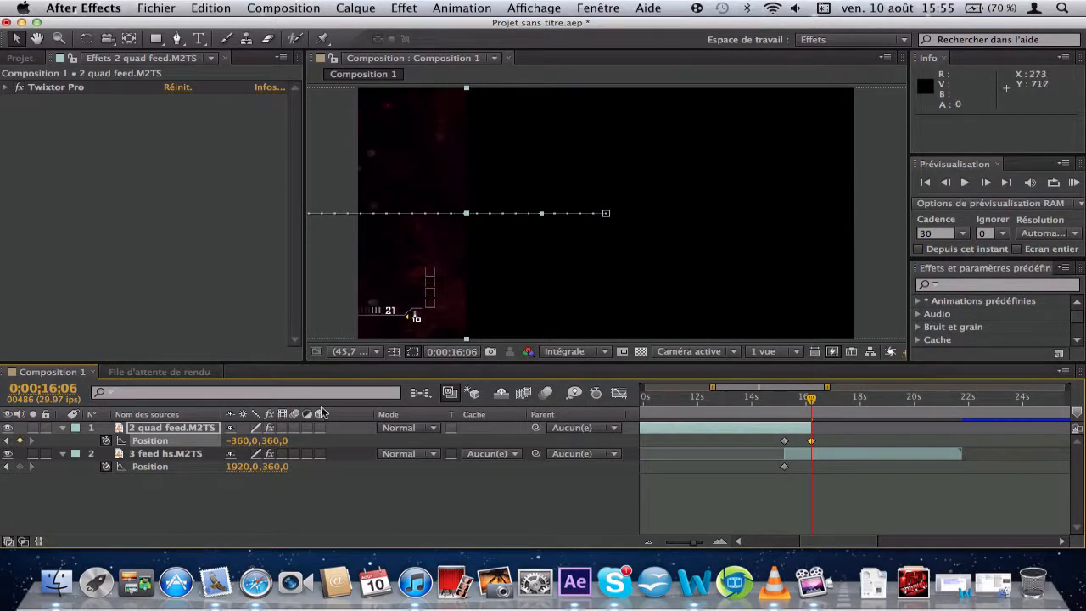
left_click(244, 445)
left_click(241, 440)
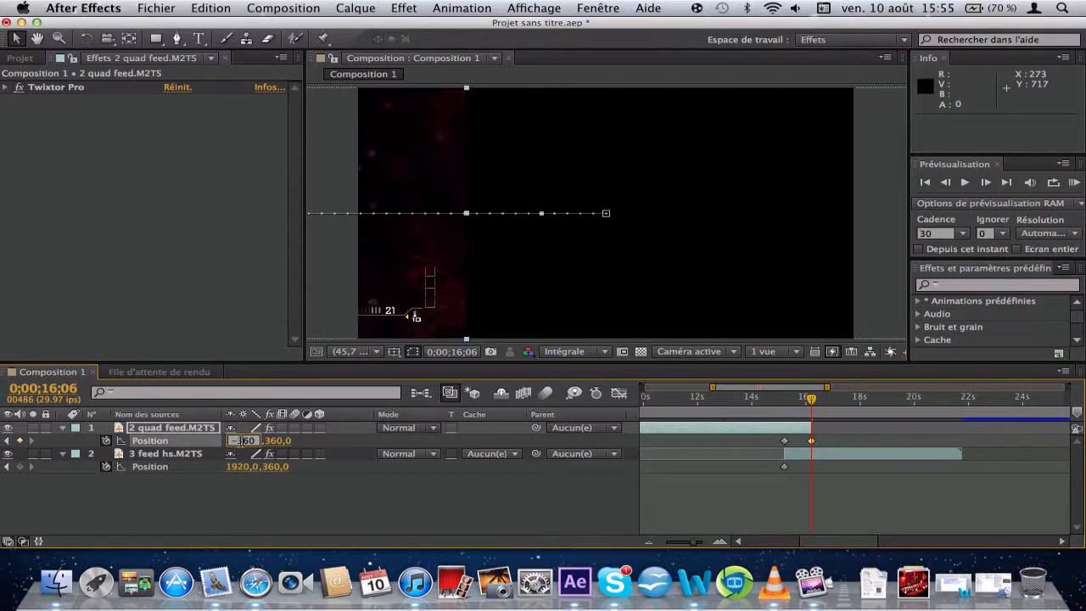
key("Return")
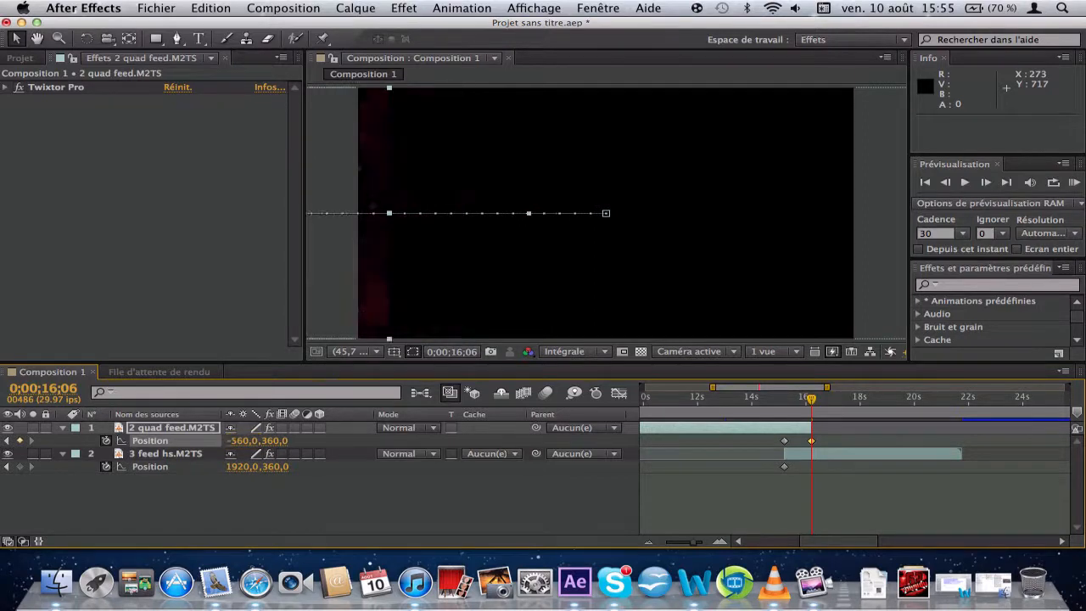
- Set the horizontal position of 2 quad feed.M2TS to -640 in the keyframe at 0;00;16;06
left_click(244, 443)
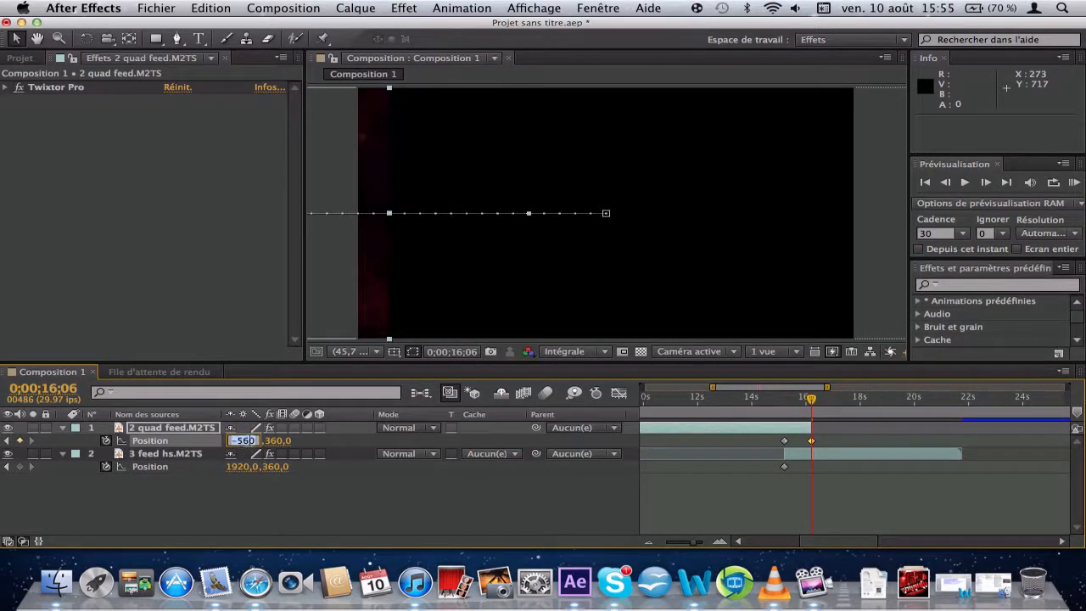
left_click(244, 441)
key("Return")
left_click(247, 442)
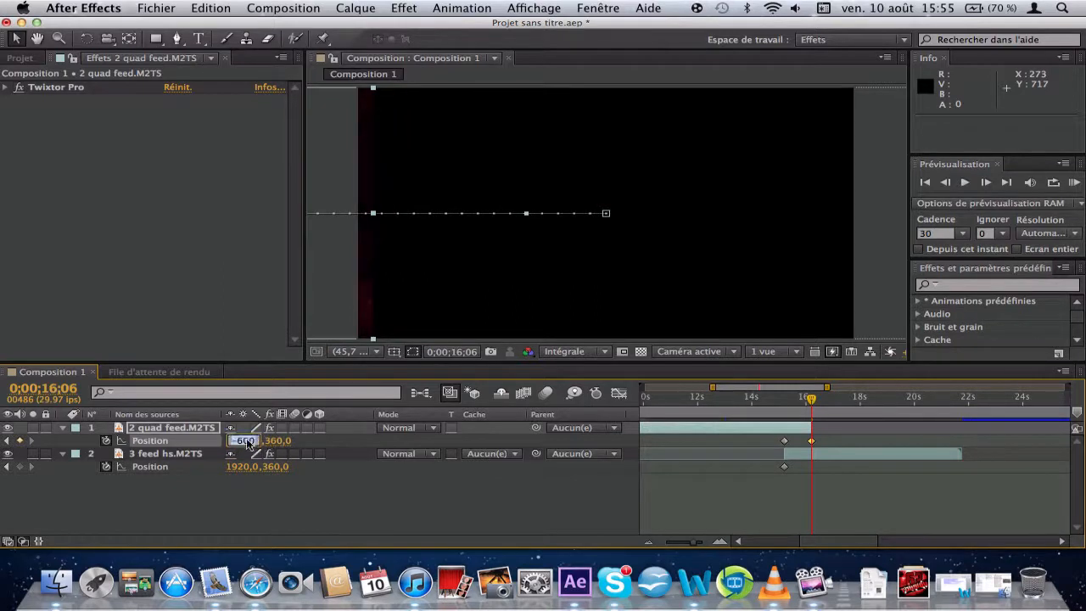
left_click(248, 442)
key("Return")
left_click(245, 443)
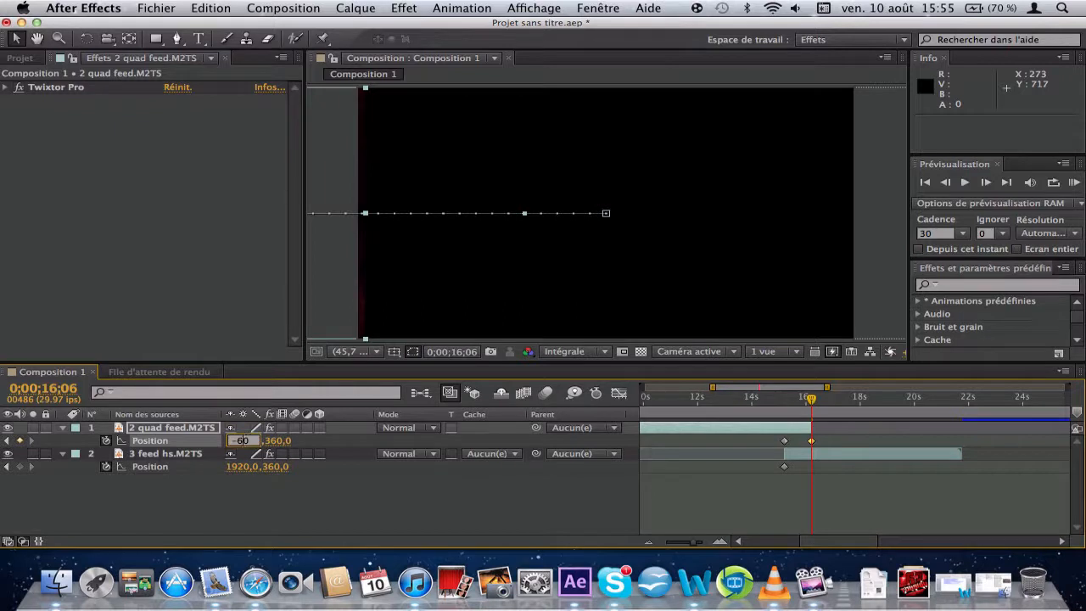
key("Return")
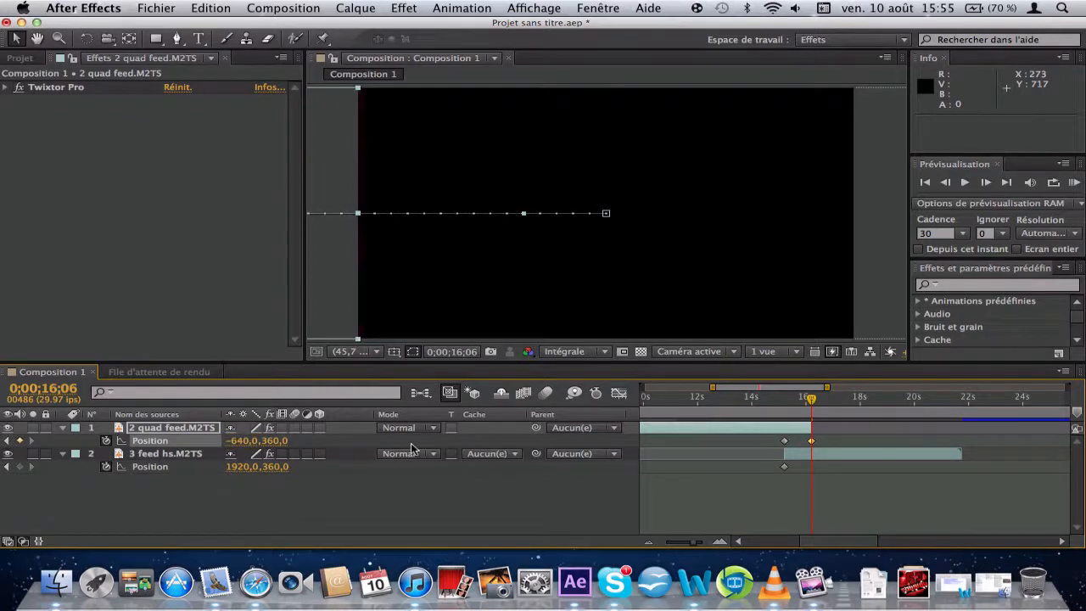
- Keyframe 3 feed hs.M2TS at a horizontal position of 640 at 0;00;16;06 and preview the transition from 0;00;14;26
left_click(820, 458)
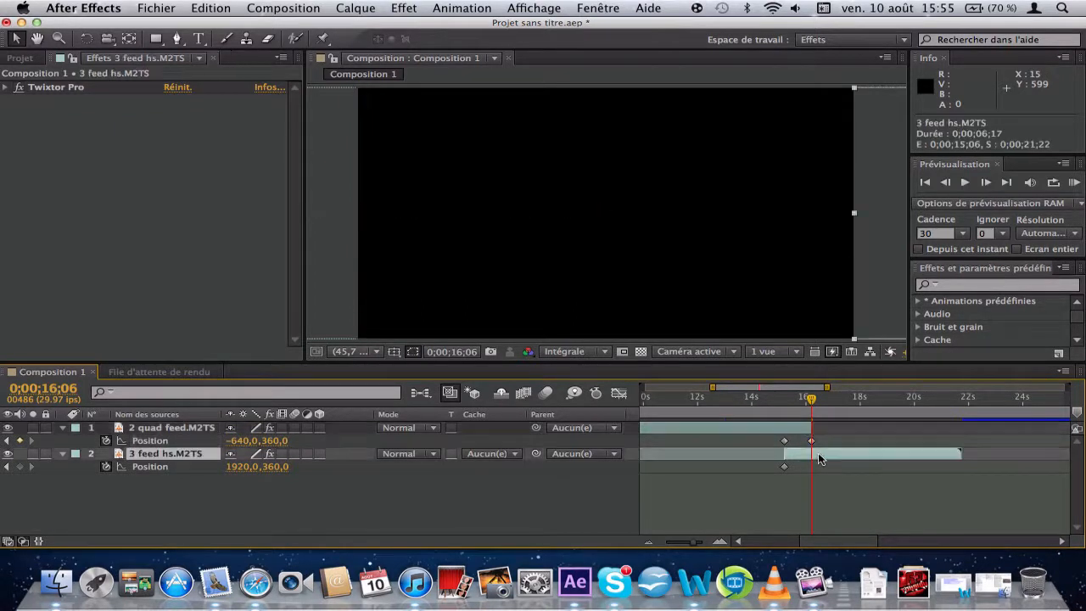
left_click(242, 469)
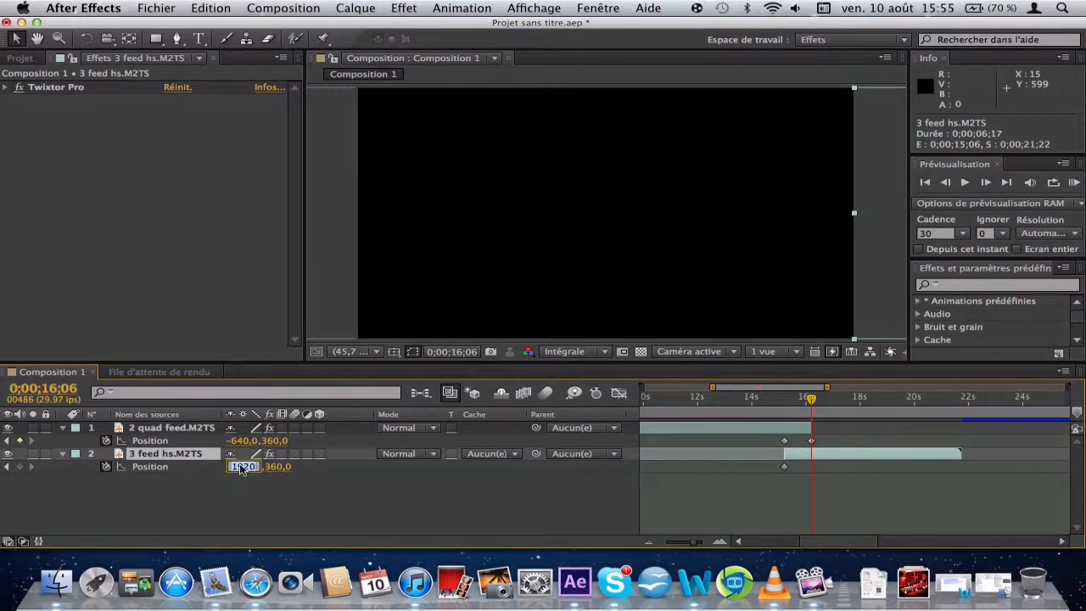
type("64")
key("Return")
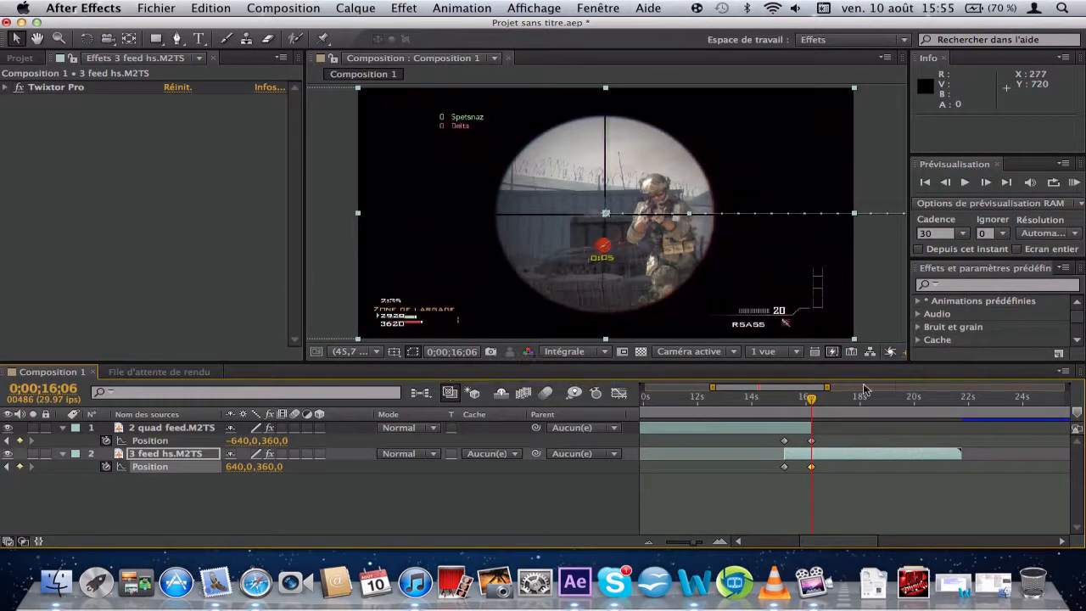
left_click(774, 399)
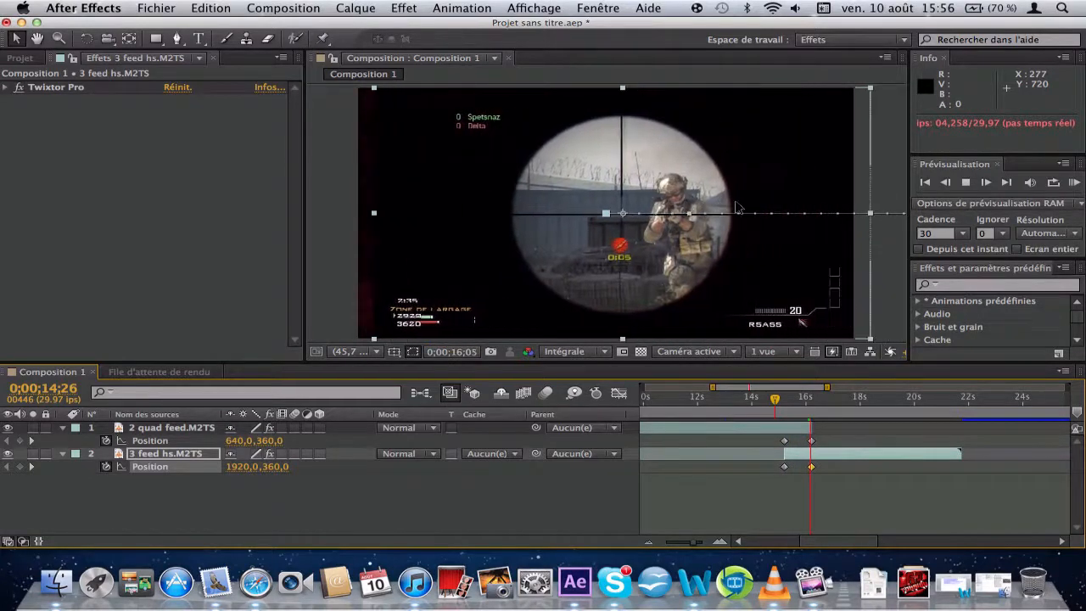
key("space")
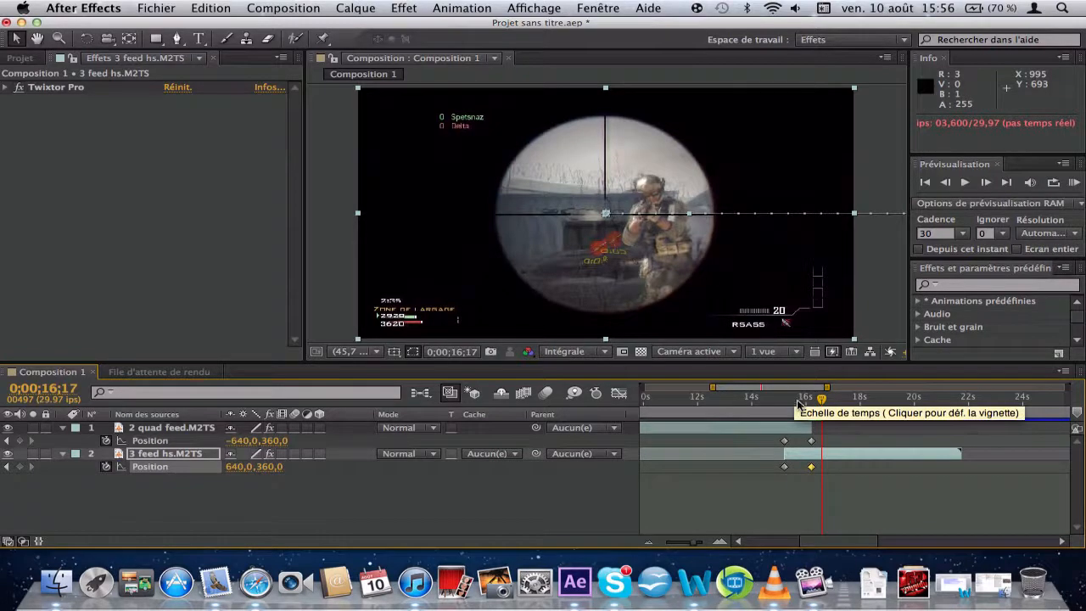
- Add an adjustment layer above both clips and set the current time to 0;00;15;06
left_click(374, 8)
mouse_move(404, 7)
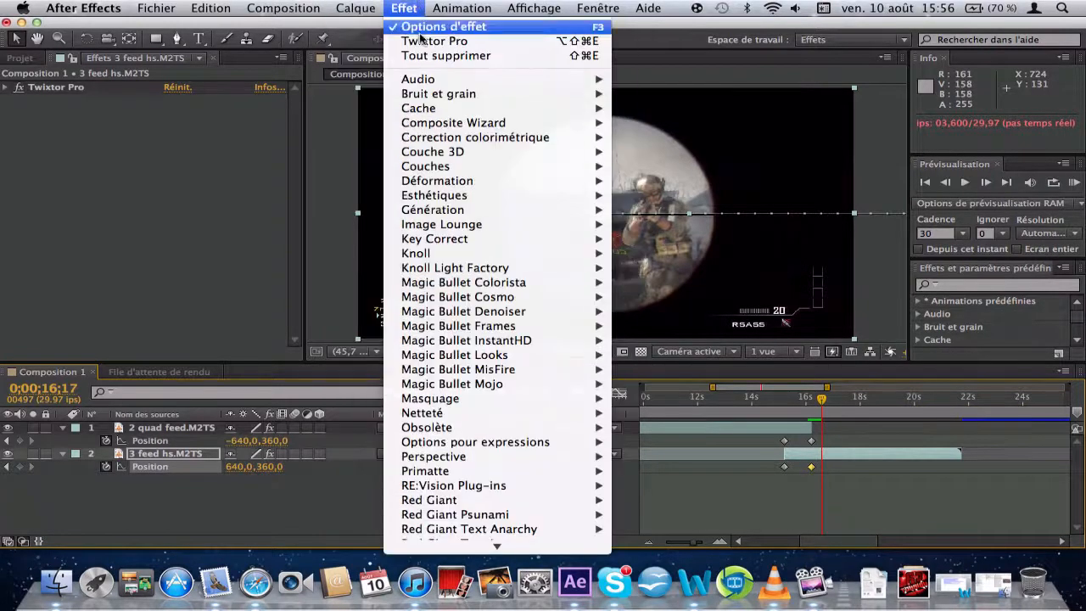
mouse_move(356, 8)
mouse_move(382, 28)
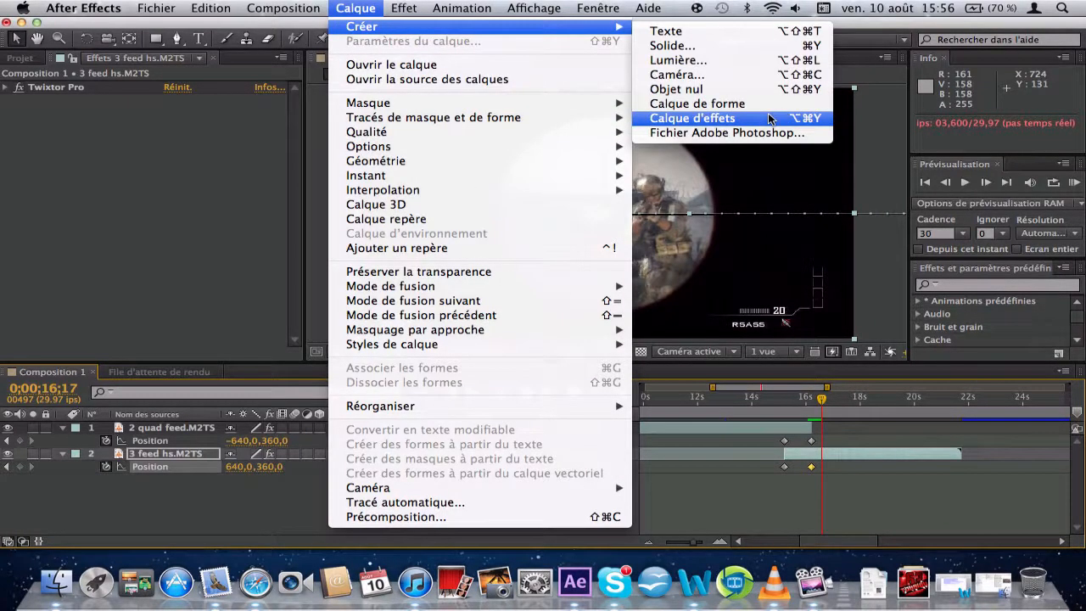
left_click(692, 118)
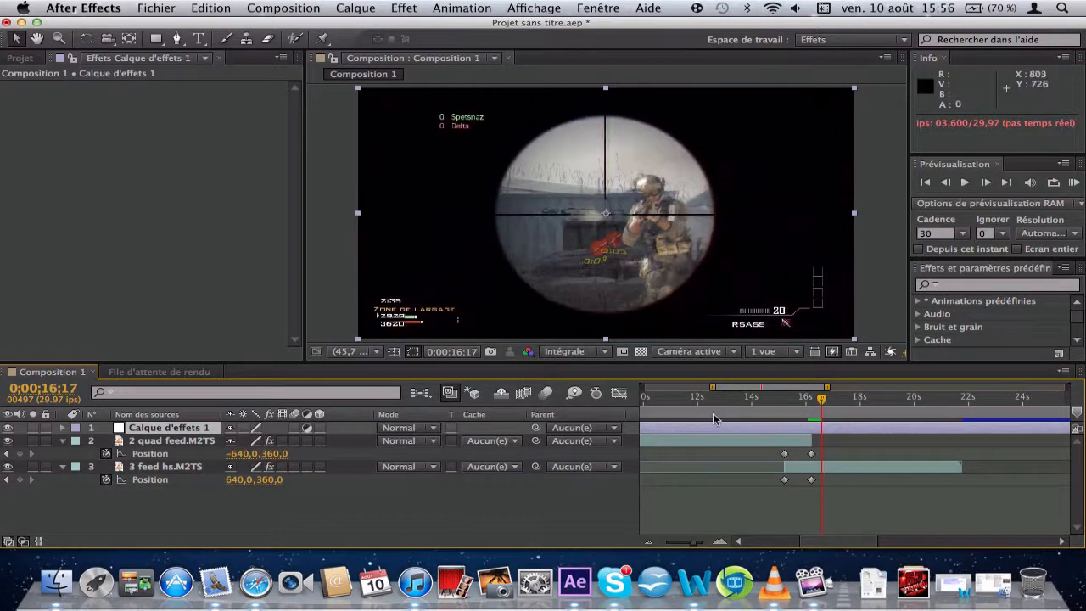
left_click(788, 399)
left_click_drag(788, 399, 783, 399)
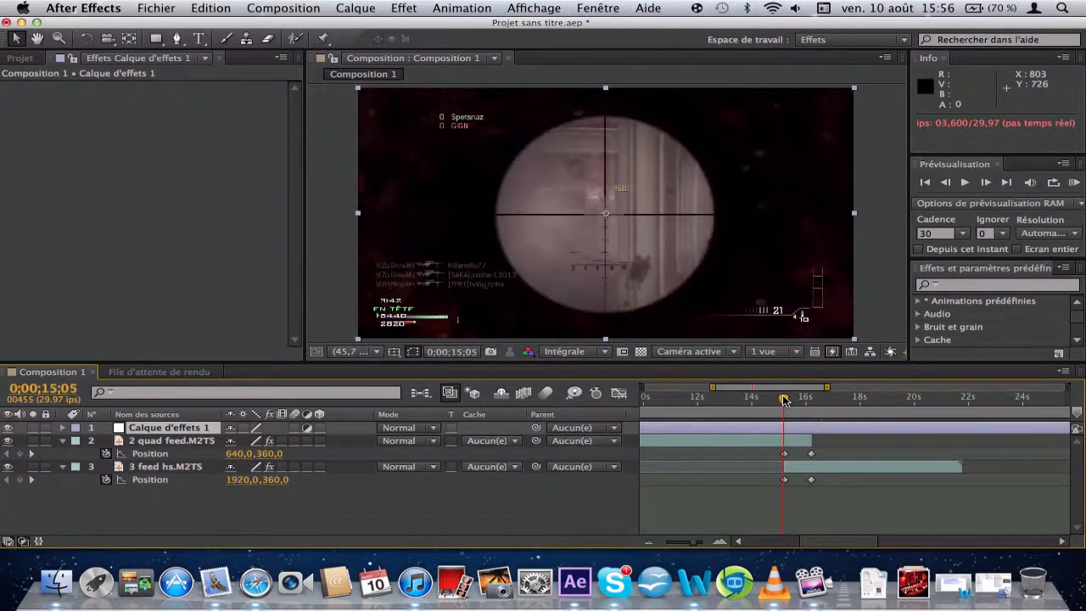
left_click(986, 183)
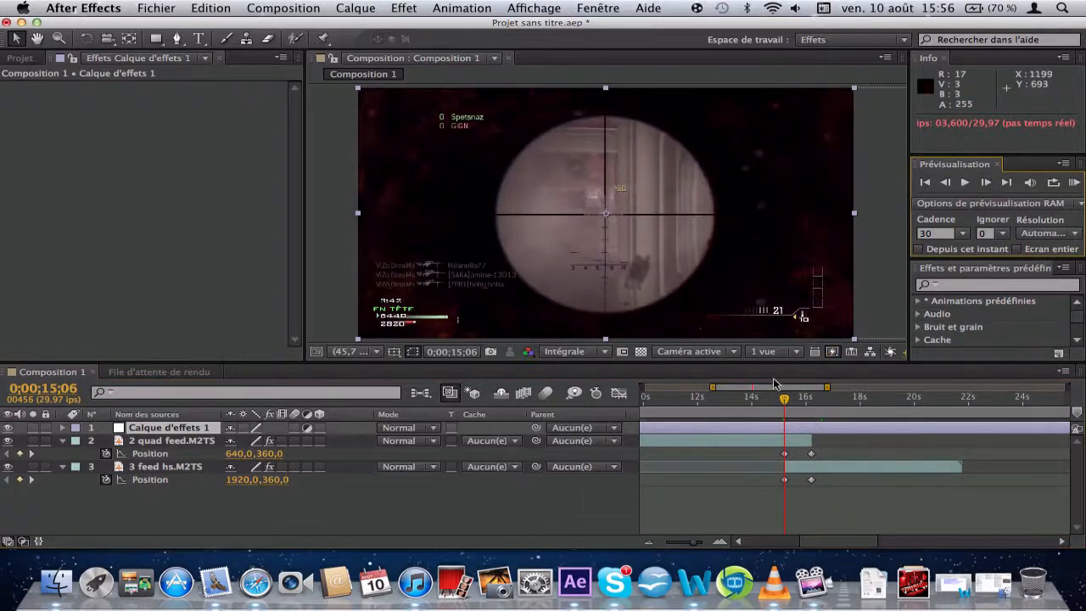
- Split the adjustment layer at 0;00;15;06 and delete its earlier part
key("super+shift+d")
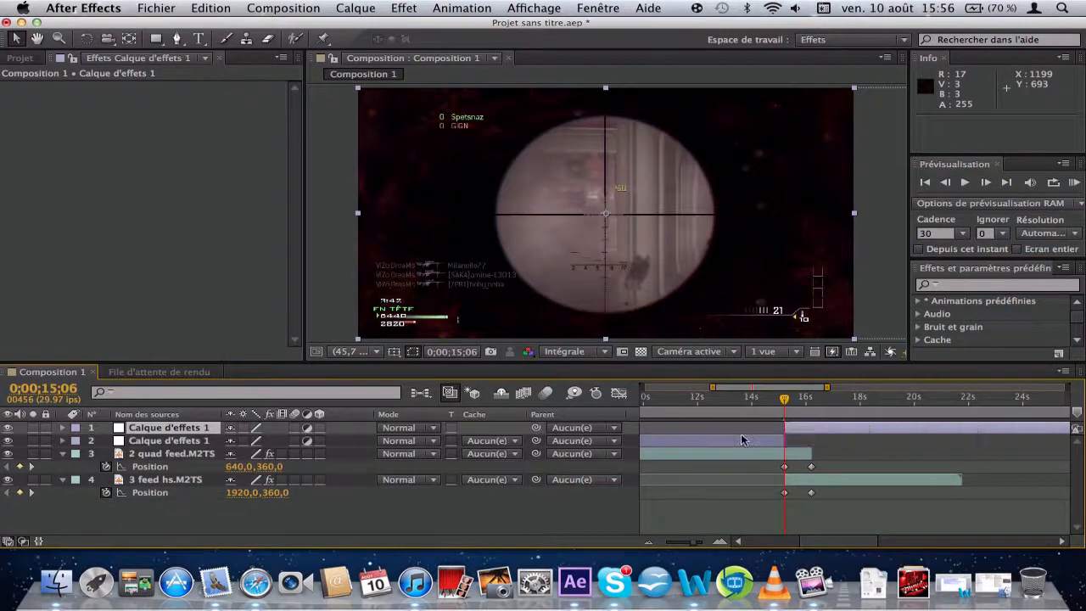
left_click(741, 440)
key("Delete")
- Split the adjustment layer at 0;00;16;07 and delete the part after the slide's last keyframes
left_click(818, 399)
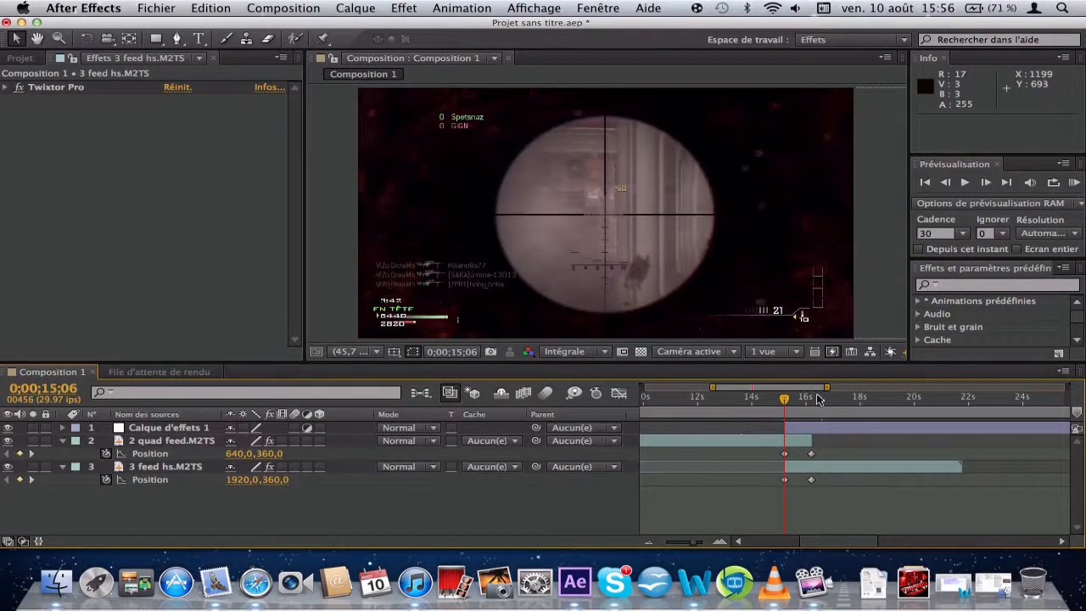
left_click_drag(817, 399, 812, 399)
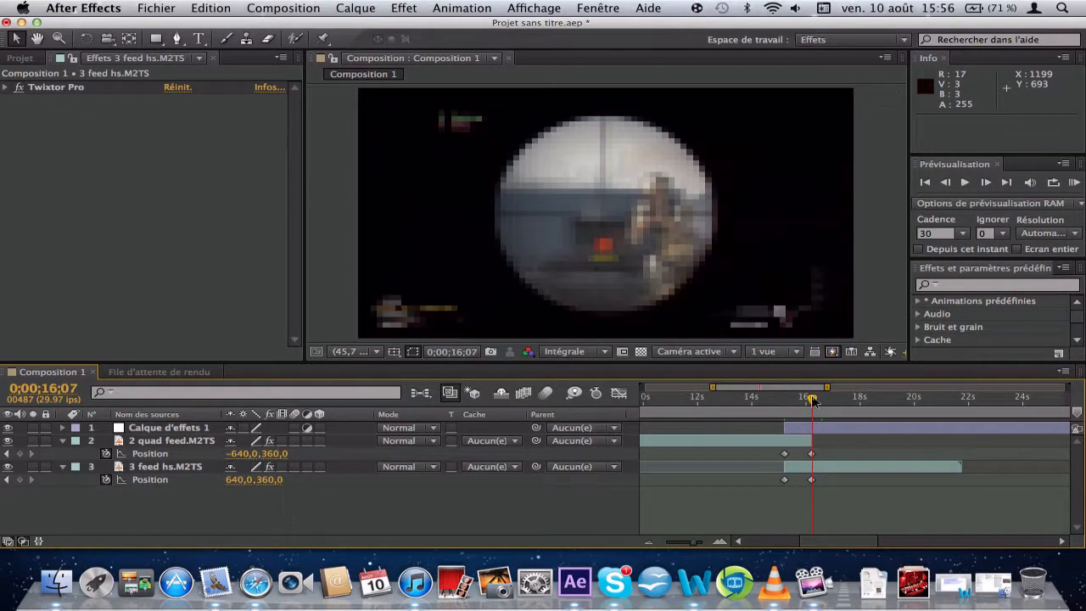
left_click(944, 182)
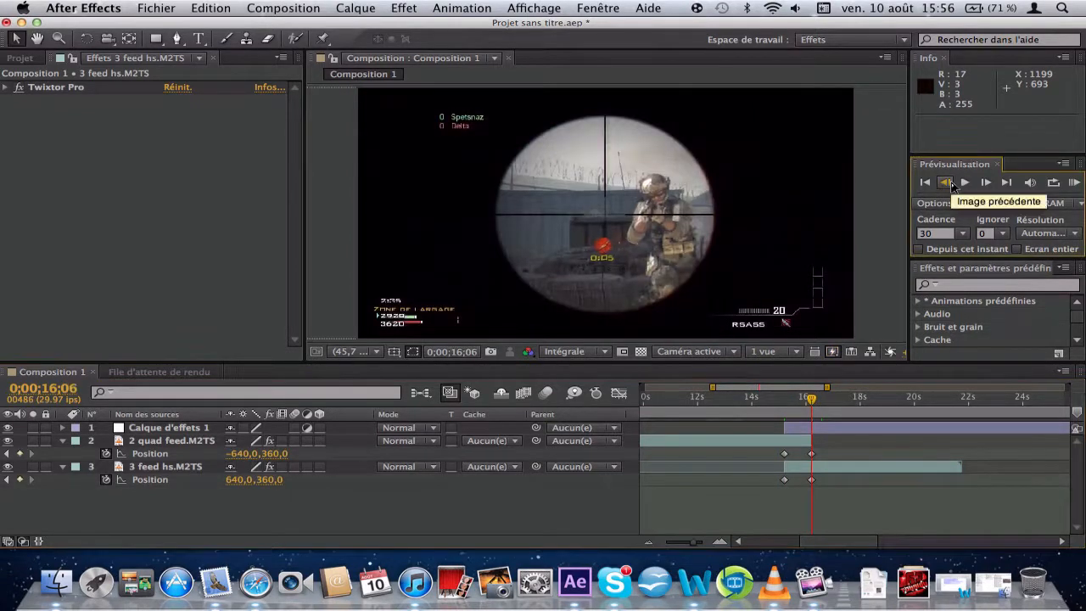
left_click(985, 183)
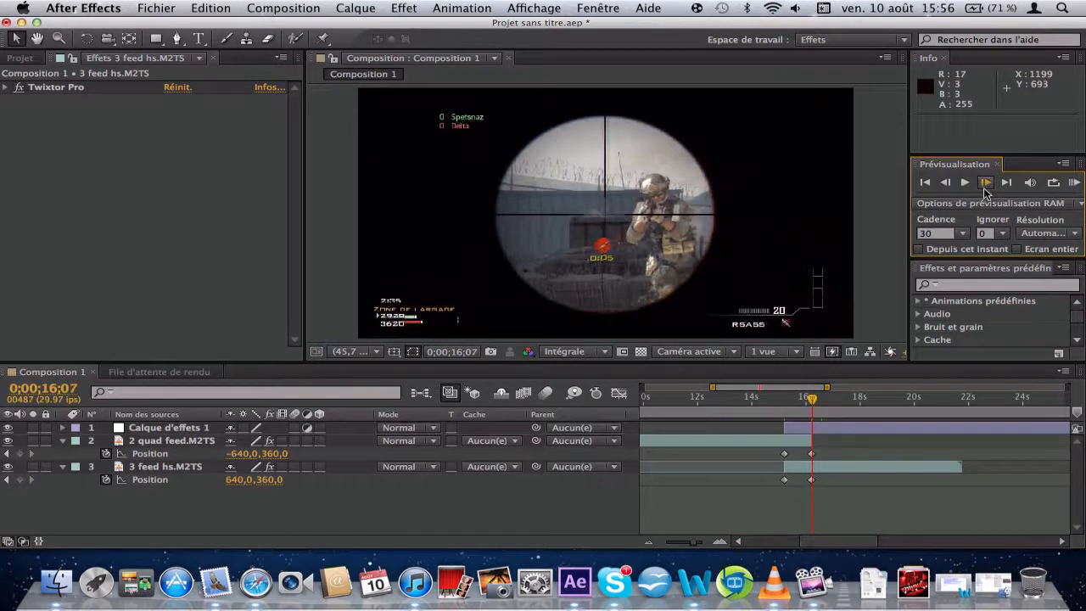
left_click(841, 432)
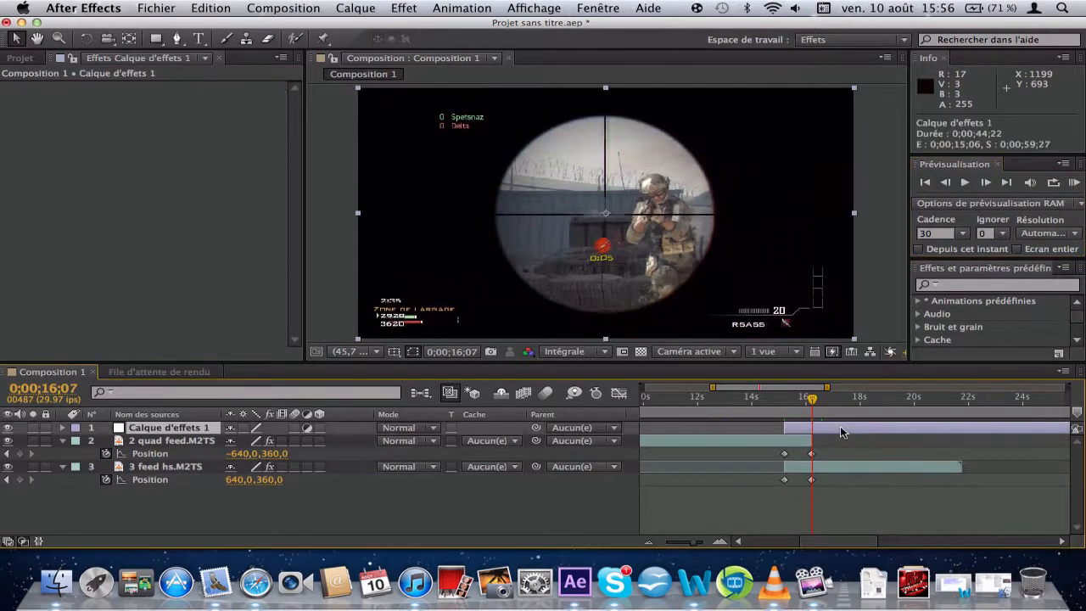
key("super+shift+d")
key("Delete")
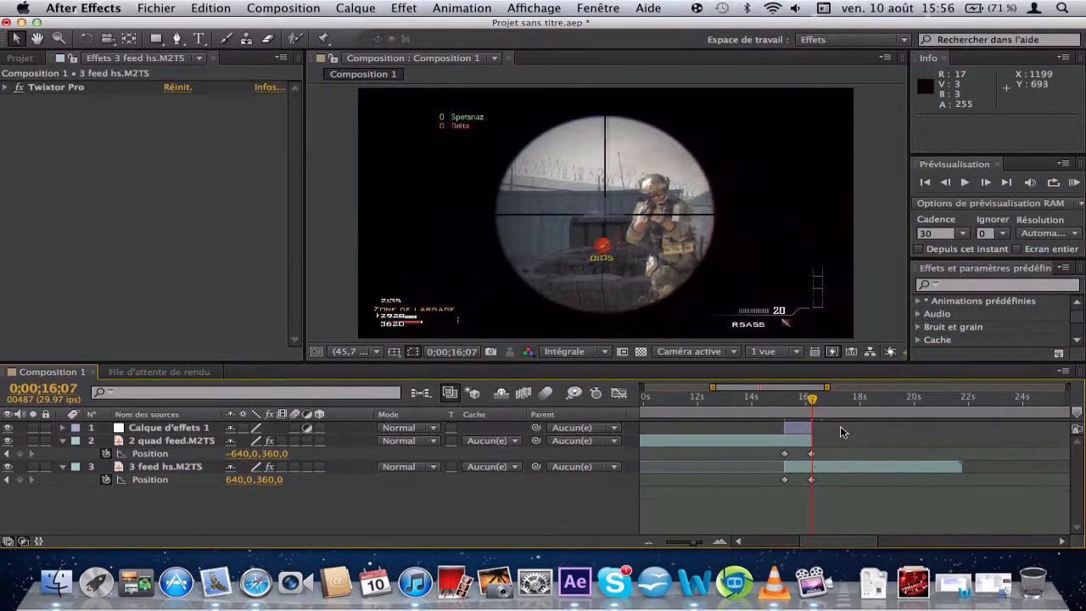
- Apply Video Copilot Optical Flares to the adjustment layer and set its render mode to Over Original
left_click(800, 428)
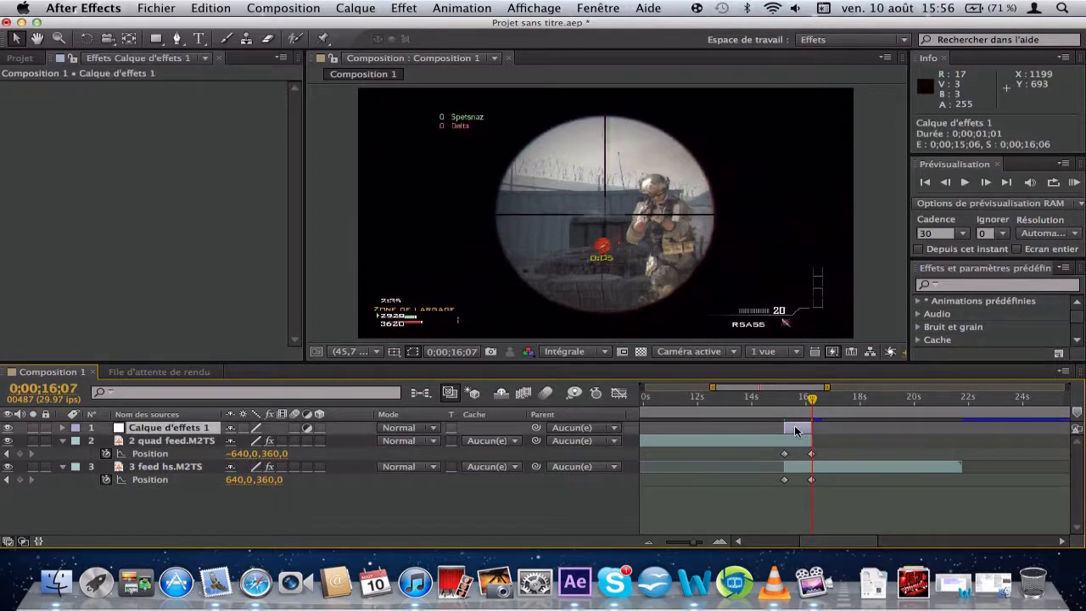
left_click(796, 398)
left_click(402, 8)
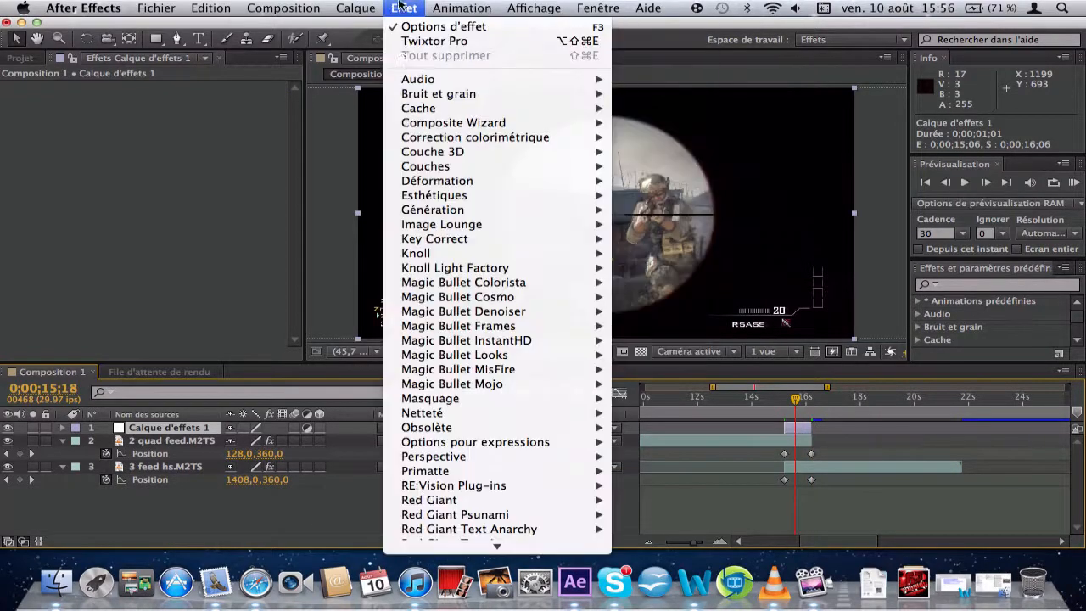
mouse_move(605, 544)
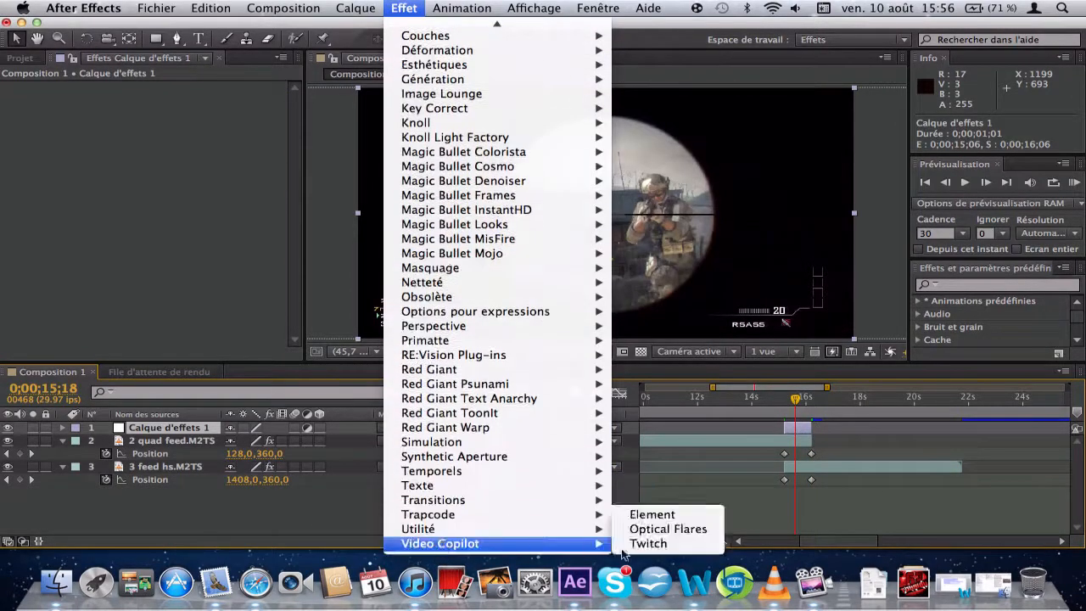
left_click(670, 529)
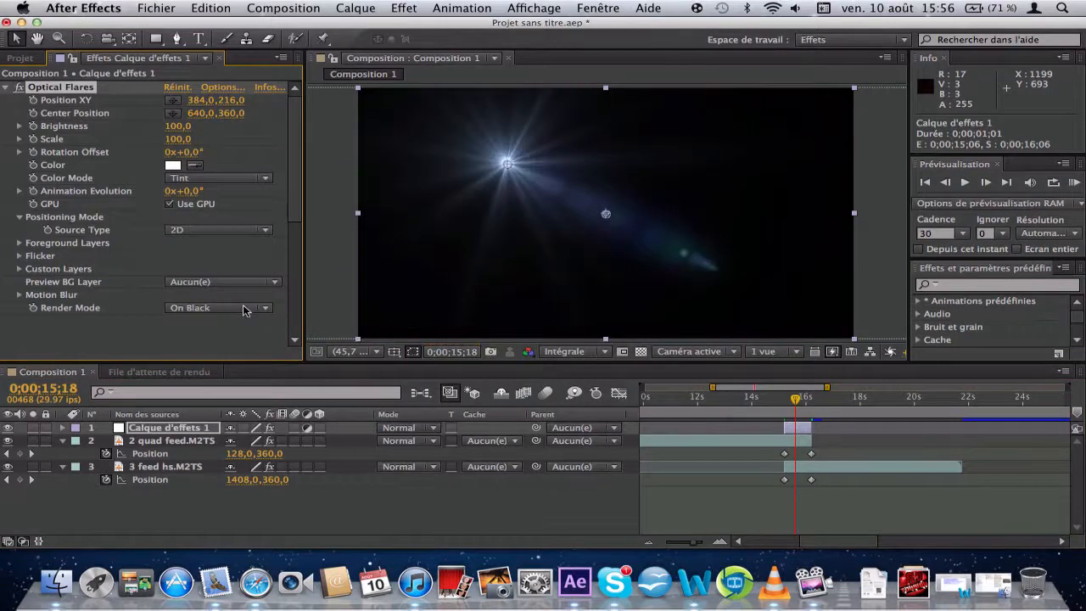
left_click(244, 311)
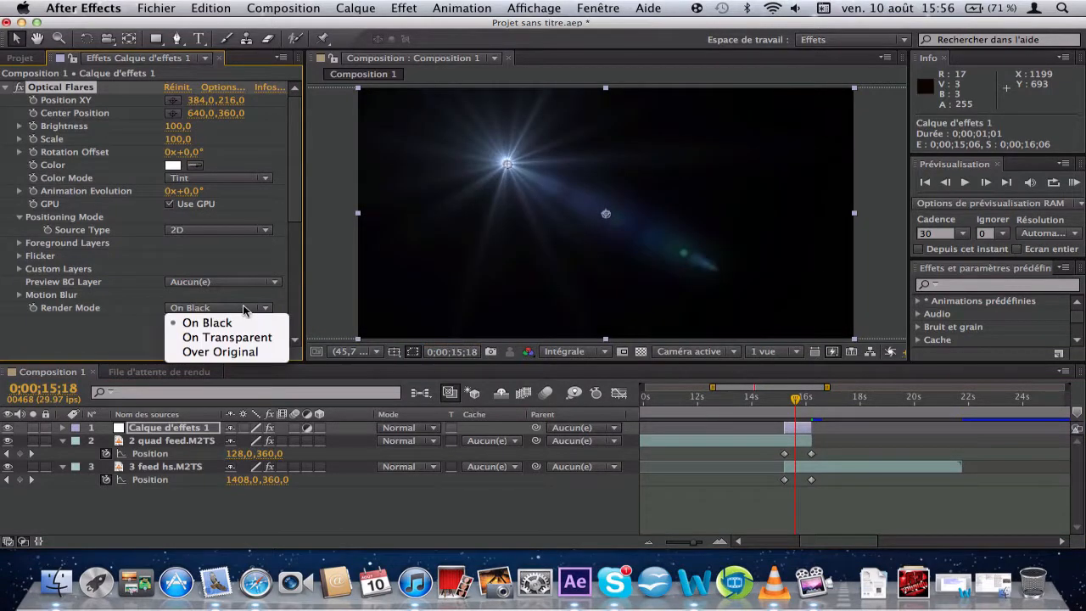
left_click(221, 351)
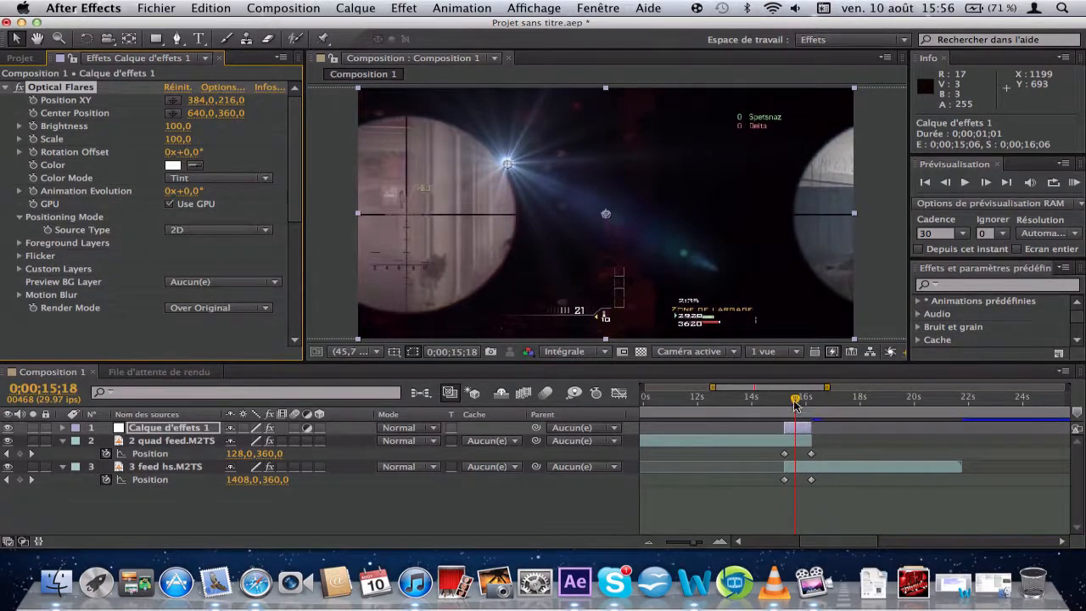
- Return to 0;00;15;06 and remove all default lens objects from the stack in the Optical Flares options
left_click_drag(794, 402, 783, 404)
left_click(945, 182)
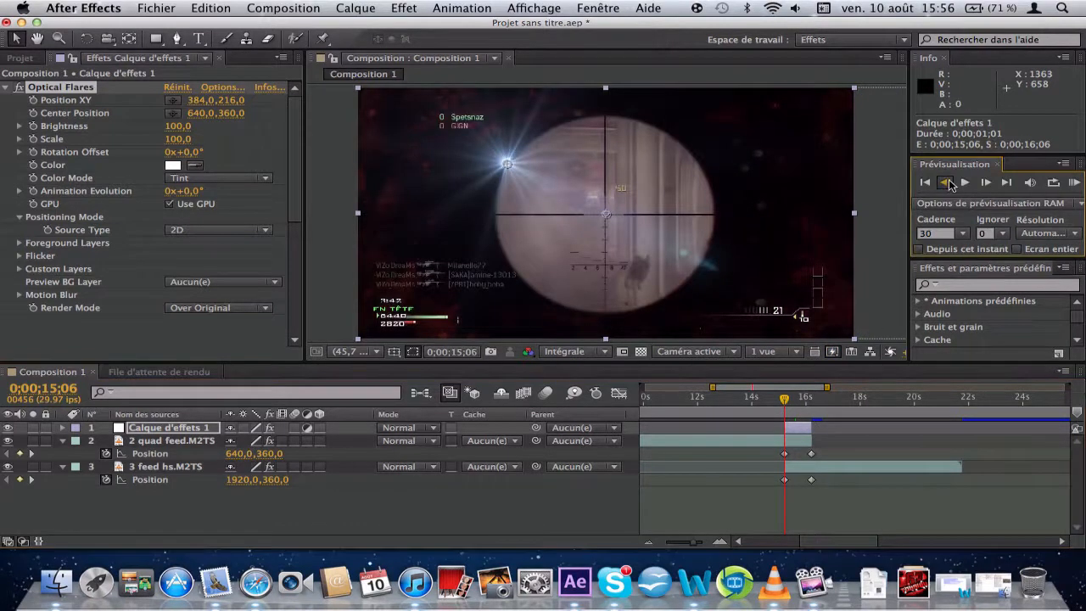
left_click(987, 184)
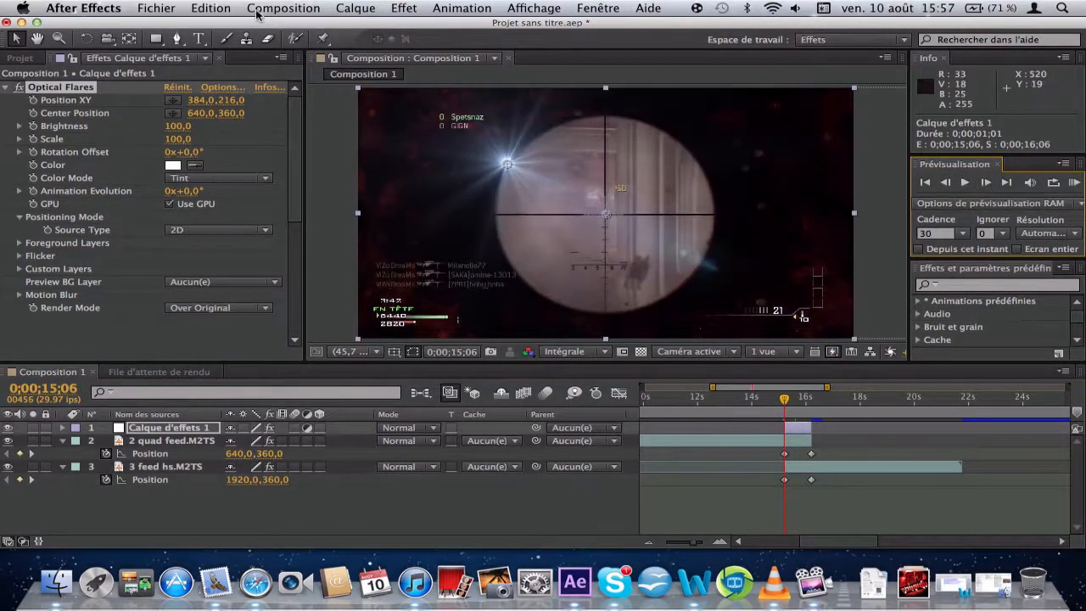
left_click(212, 90)
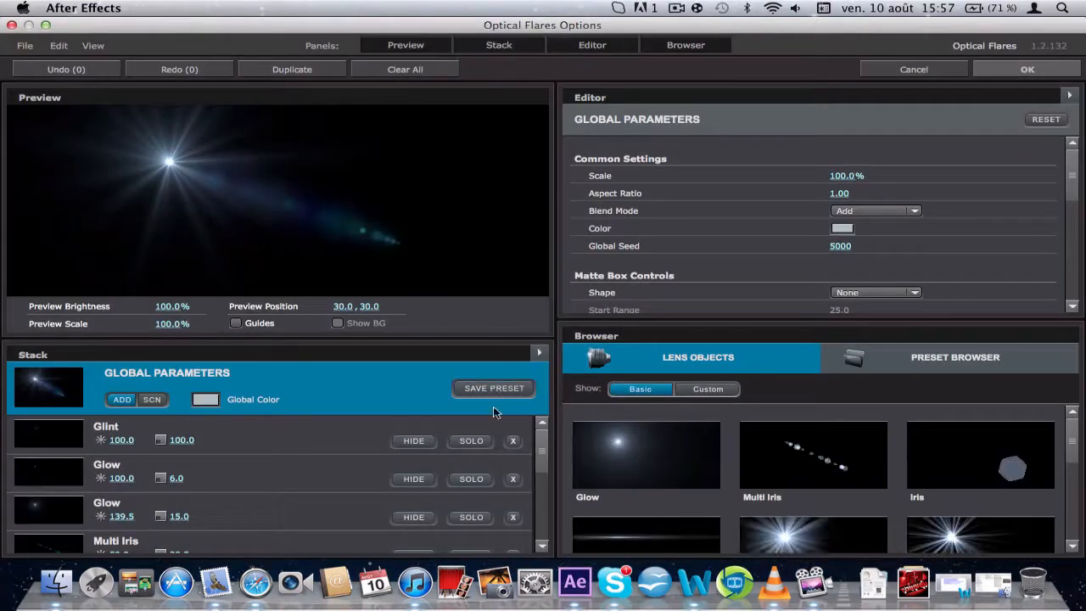
left_click(513, 442)
left_click(514, 441)
left_click(513, 441)
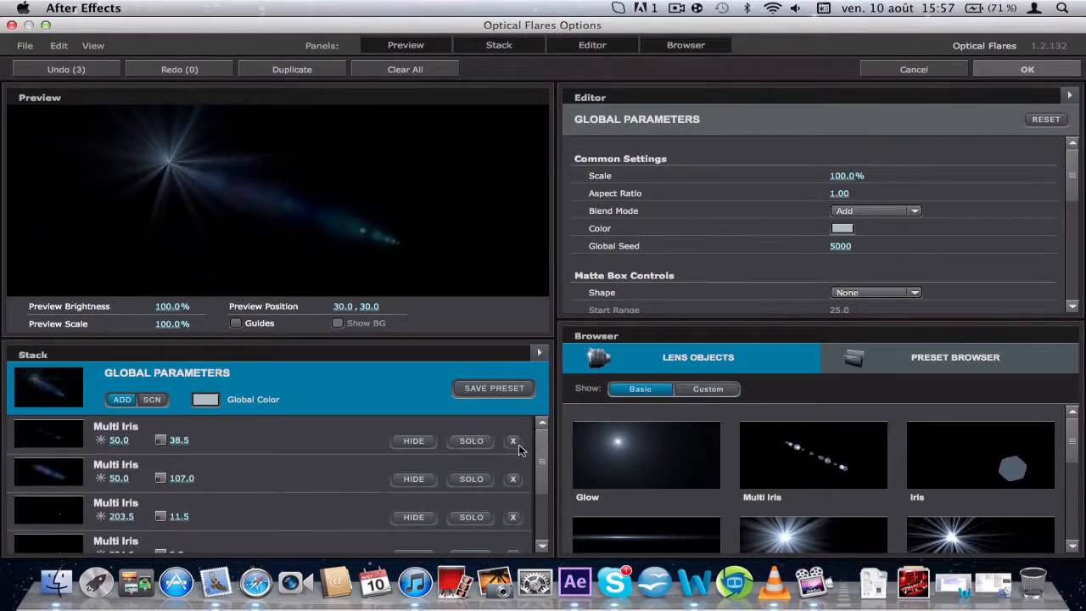
left_click(514, 441)
left_click(513, 442)
left_click(513, 441)
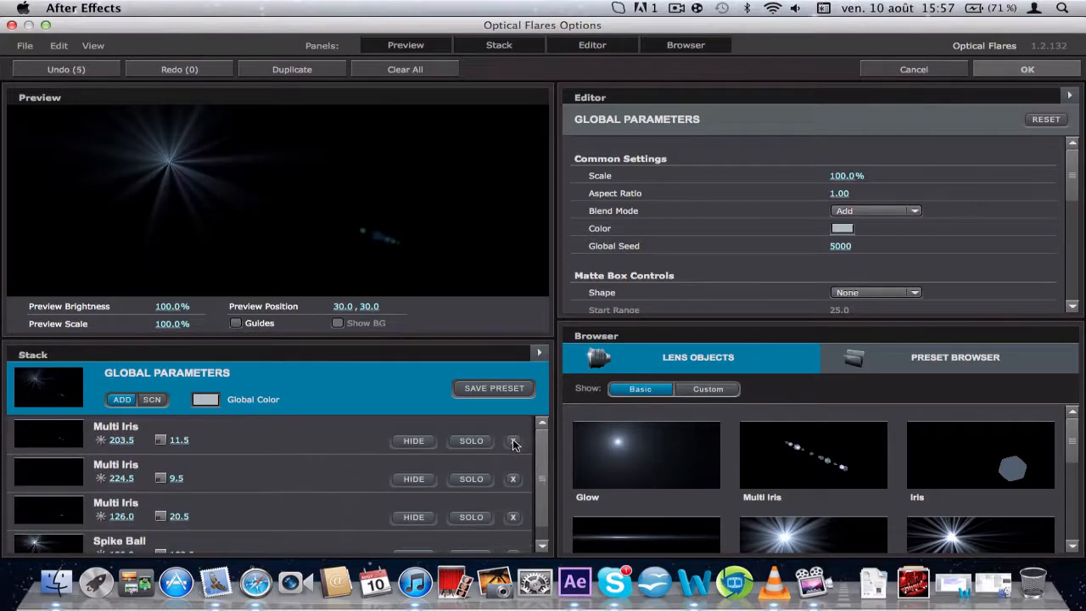
left_click(513, 441)
left_click(513, 441)
left_click(513, 441)
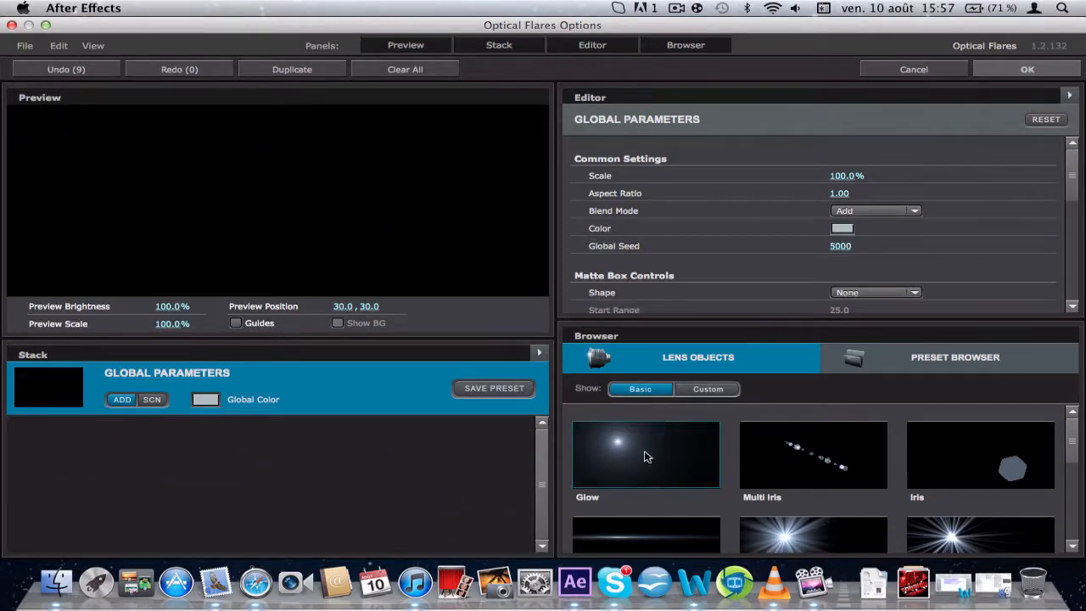
- Add a Glow and a Streak object to the flare and rotate the Streak to 90°
left_click(641, 484)
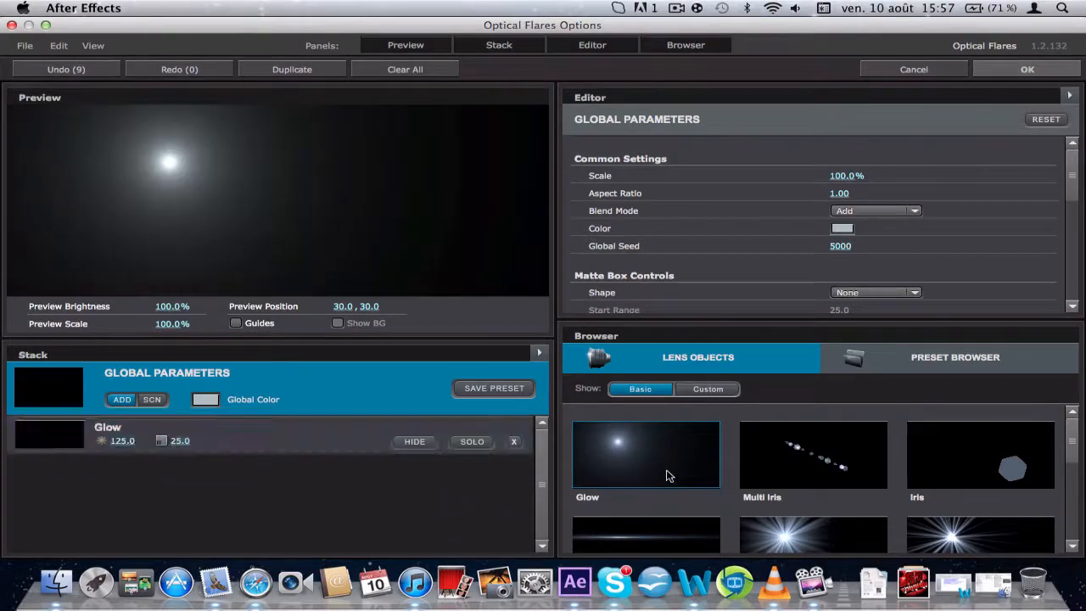
left_click(696, 548)
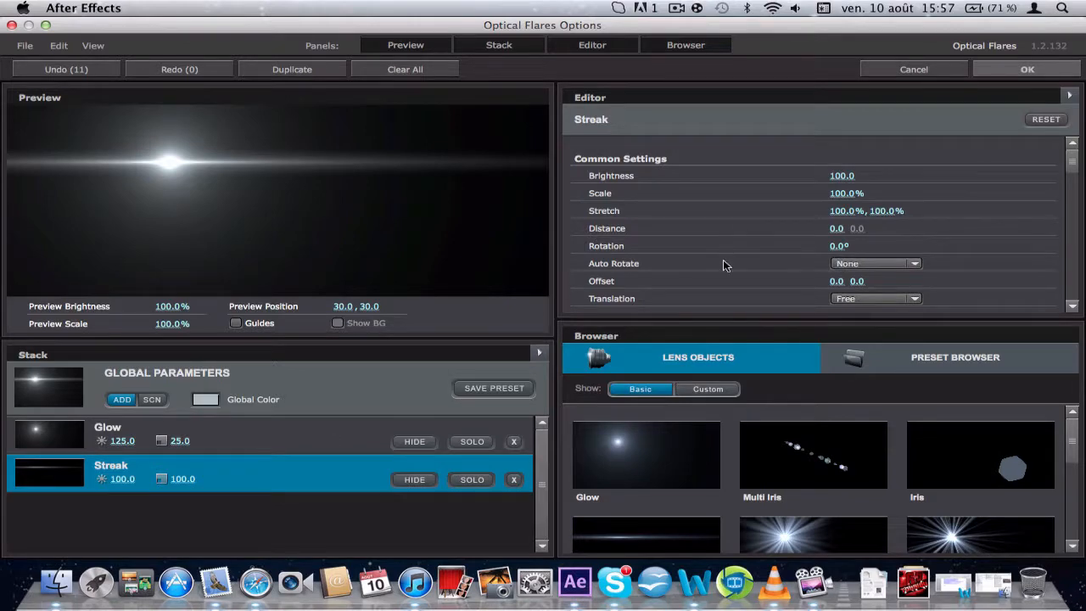
left_click(845, 245)
key("Return")
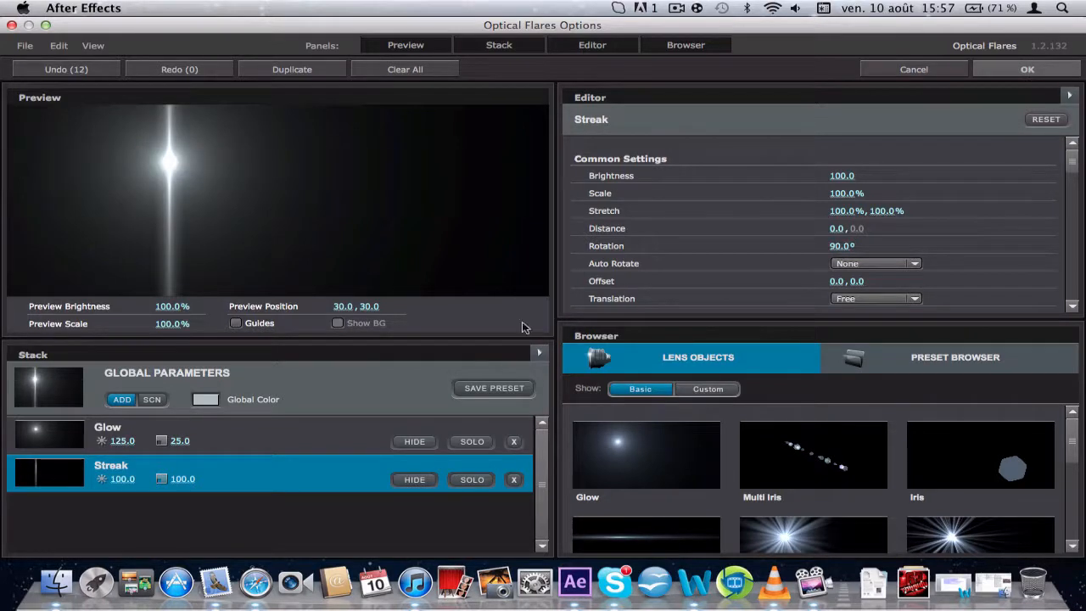
- Set the Glow's brightness to 152.5 and its scale to about 30%, and accept the flare design
left_click(316, 426)
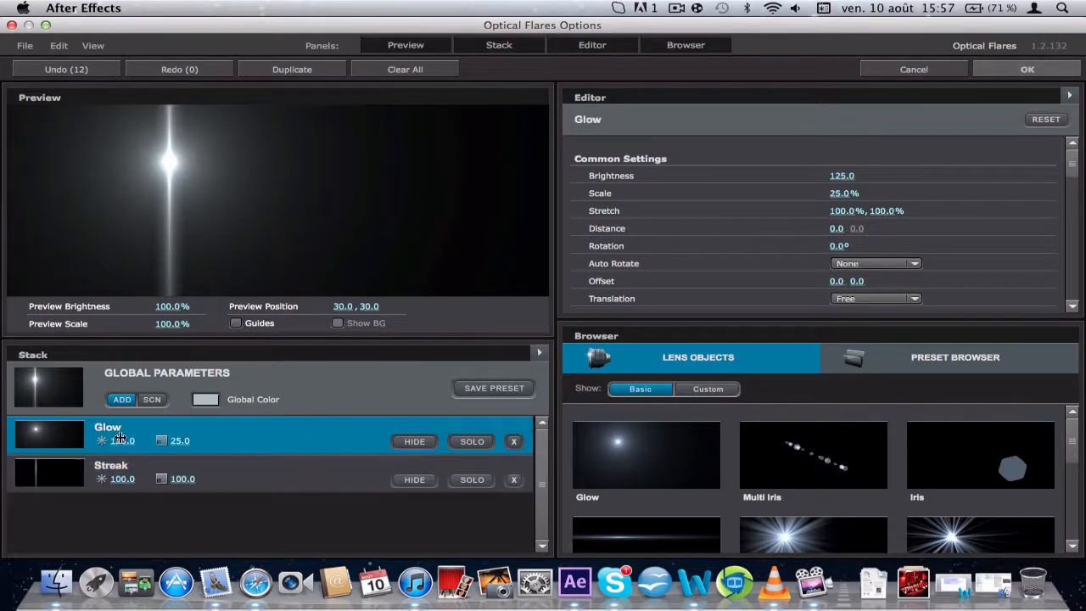
left_click_drag(121, 442, 184, 441)
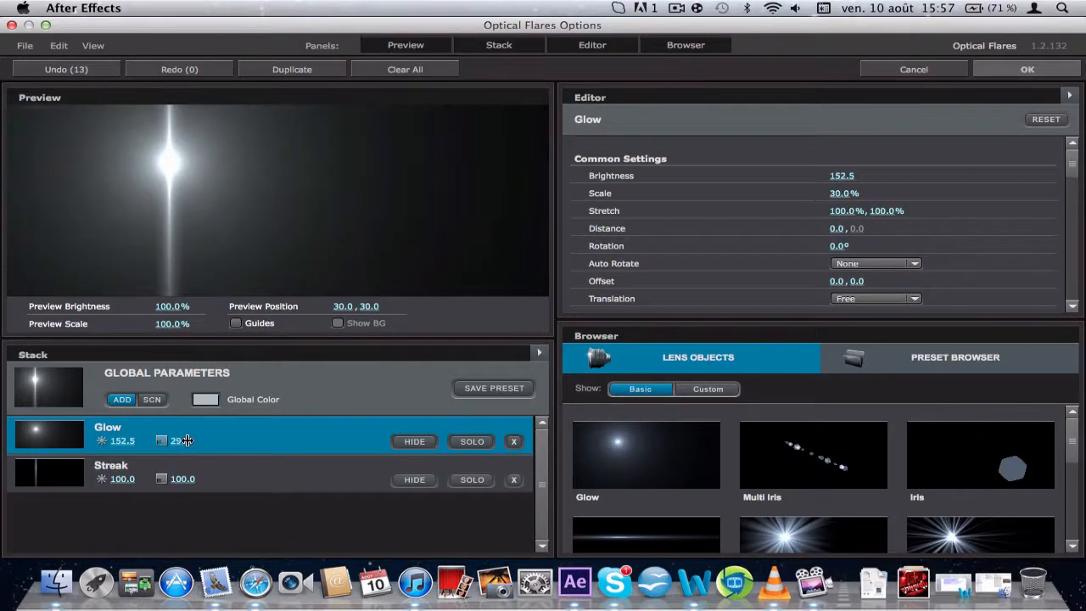
left_click(1010, 66)
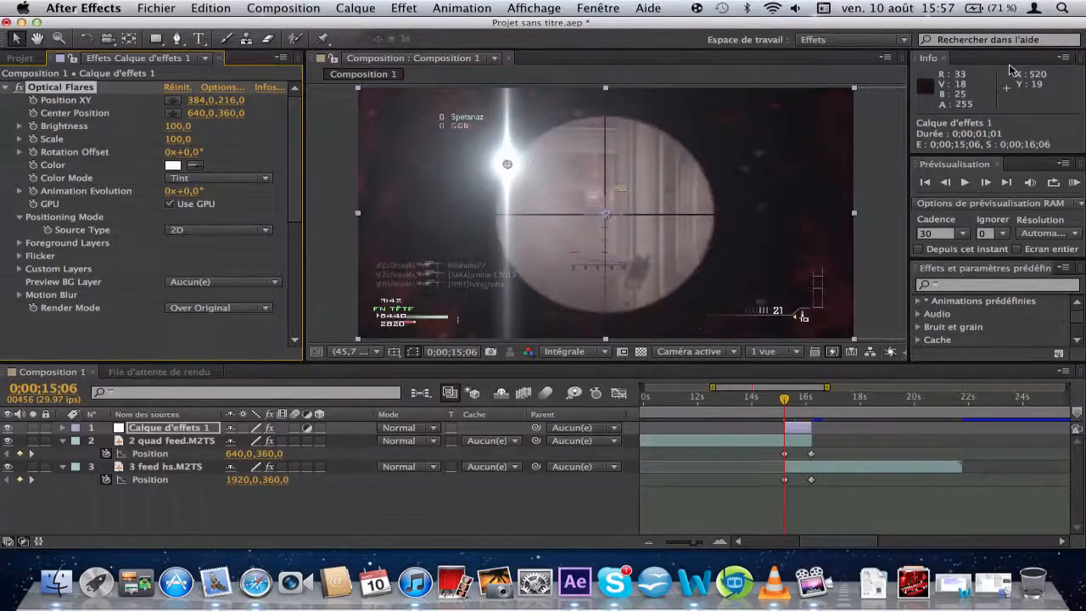
- Keyframe the flare's Position XY at 1278, 361.1 at 0;00;15;06 and set its brightness to 120
left_click(172, 100)
left_click(854, 213)
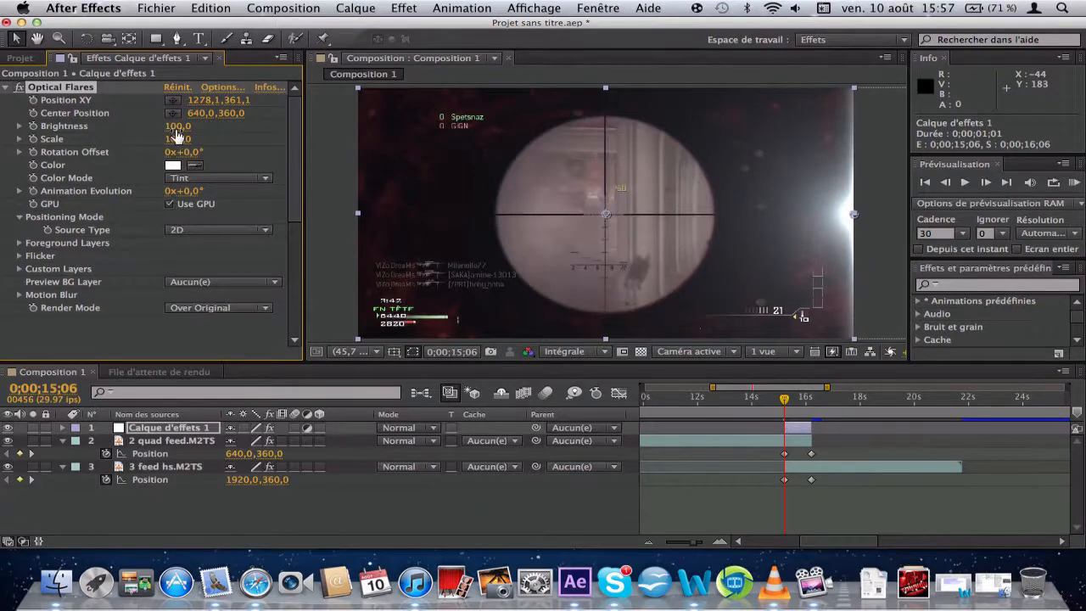
mouse_move(177, 127)
left_mouse_down()
mouse_move(197, 127)
mouse_move(180, 135)
left_mouse_up()
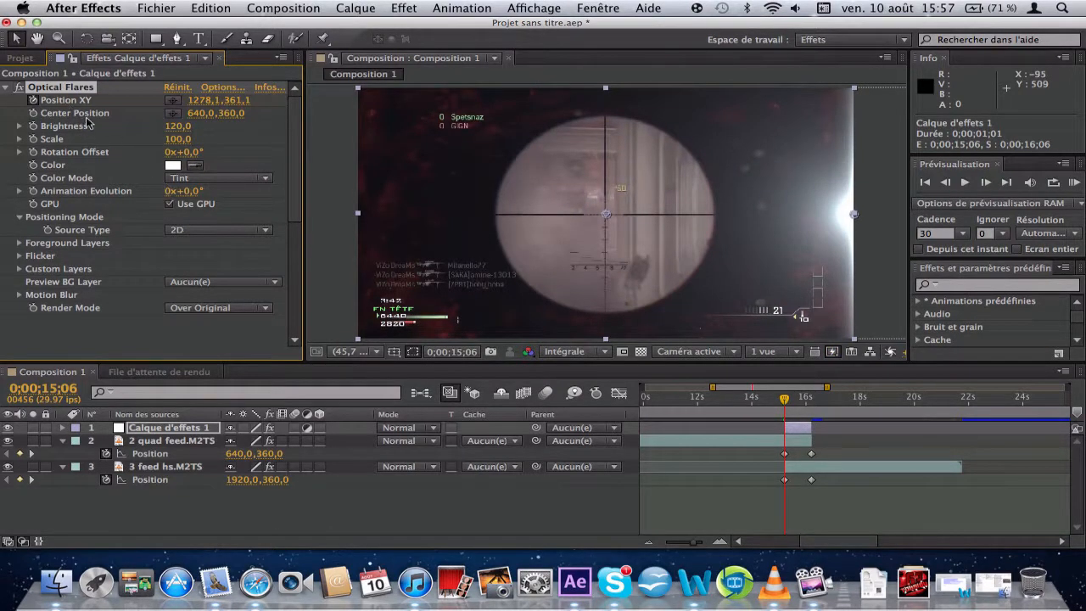
- Keyframe the flare's Position XY at 0, 361.1 at 0;00;16;06
left_click(812, 398)
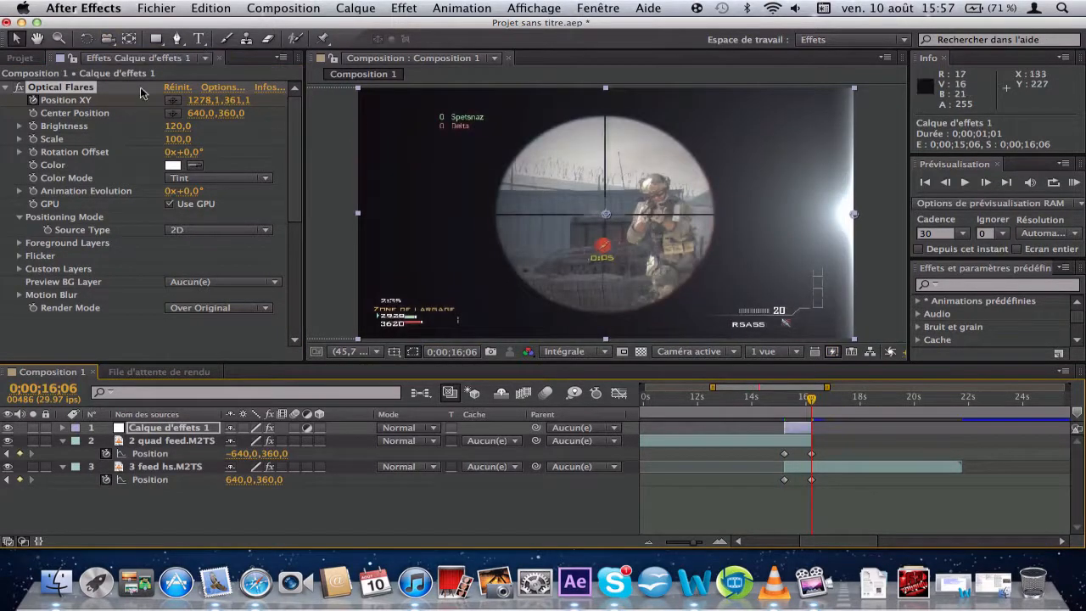
left_click(177, 101)
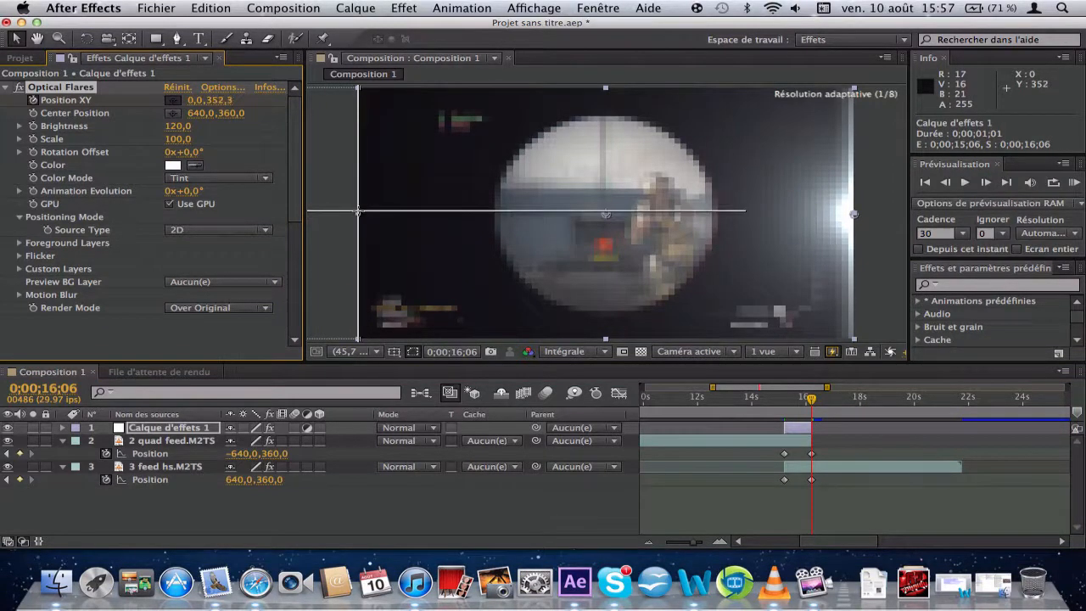
left_click(358, 214)
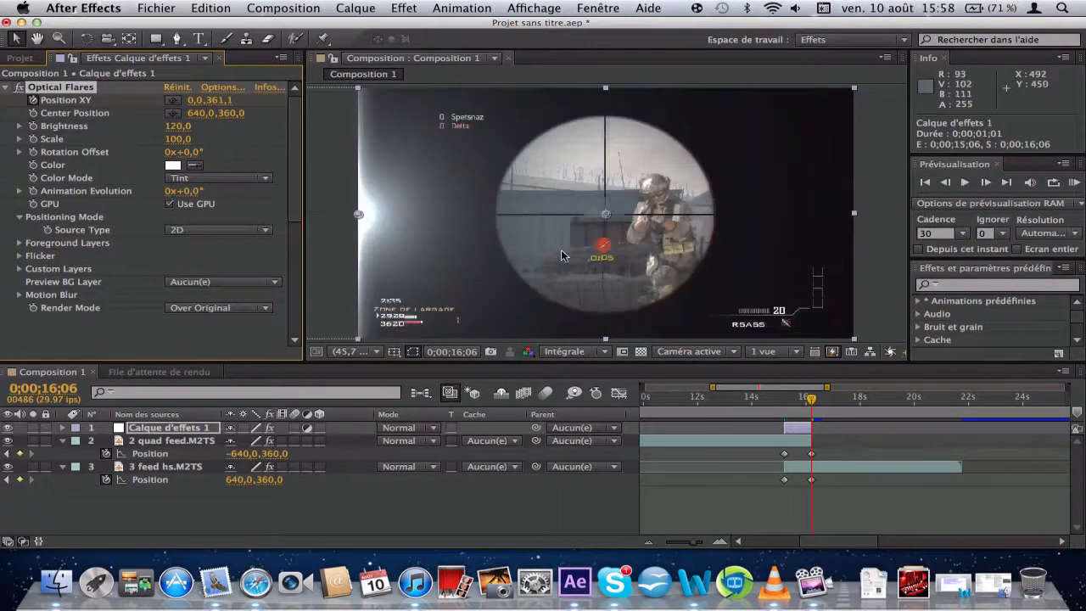
- Preview the flare sweeping across the transition from 0;00;15;03 and select the adjustment layer
left_click(783, 400)
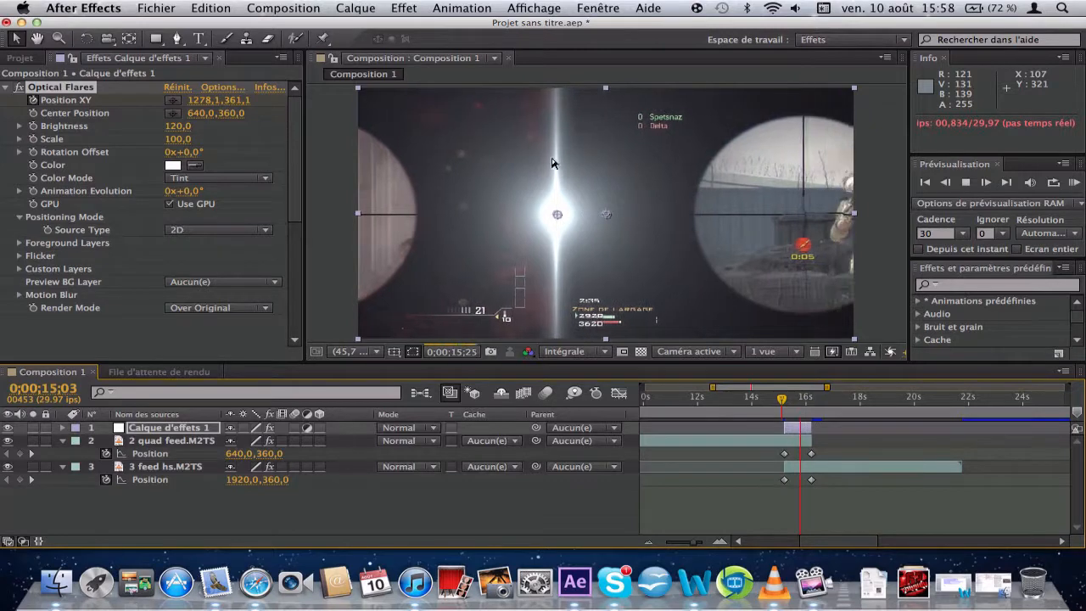
key("space")
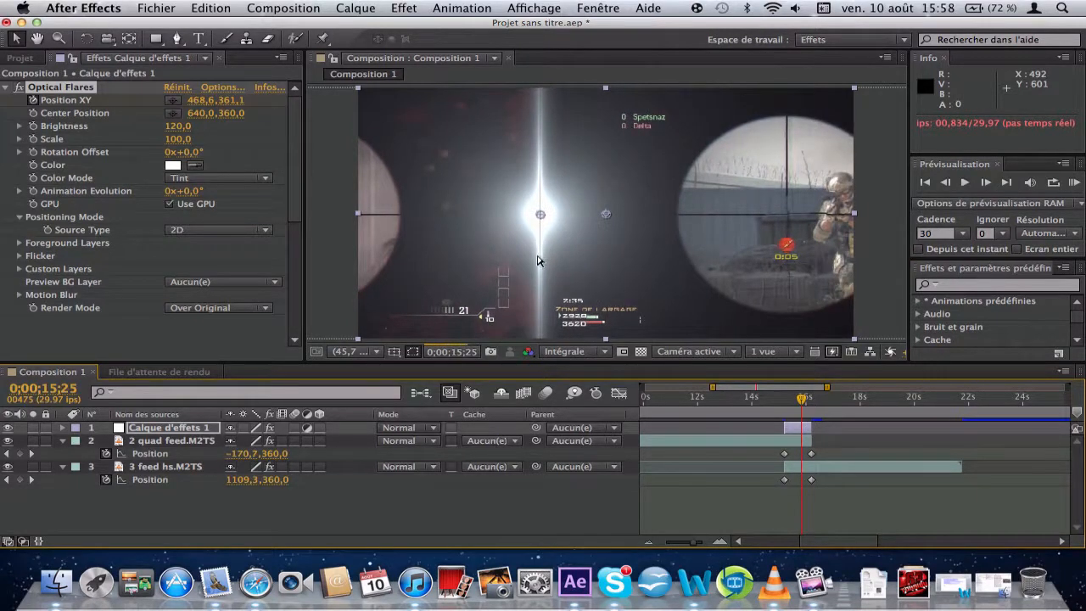
key("space")
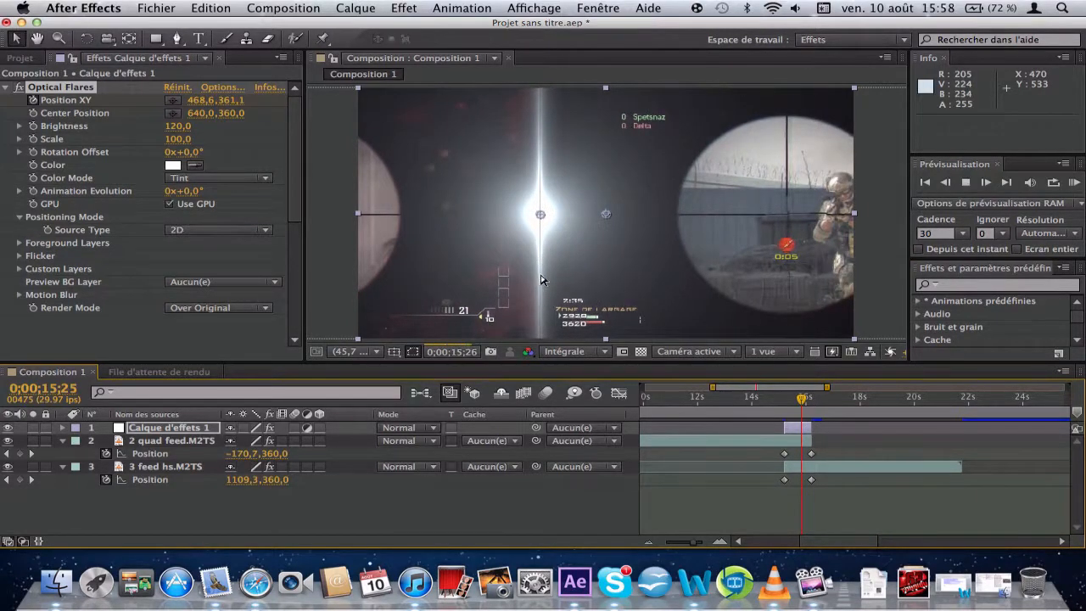
key("space")
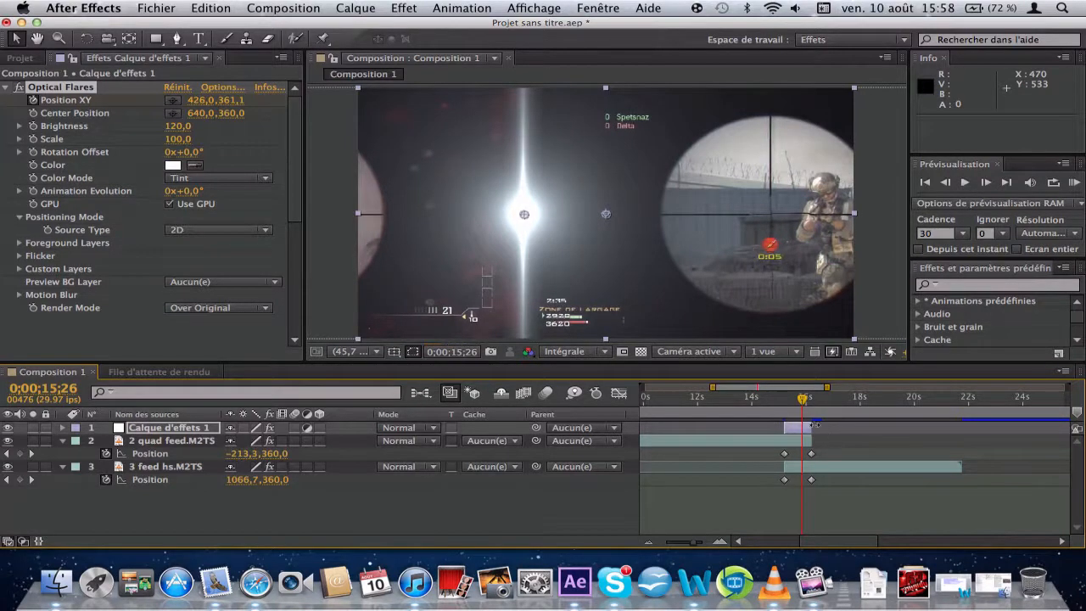
left_click(804, 427)
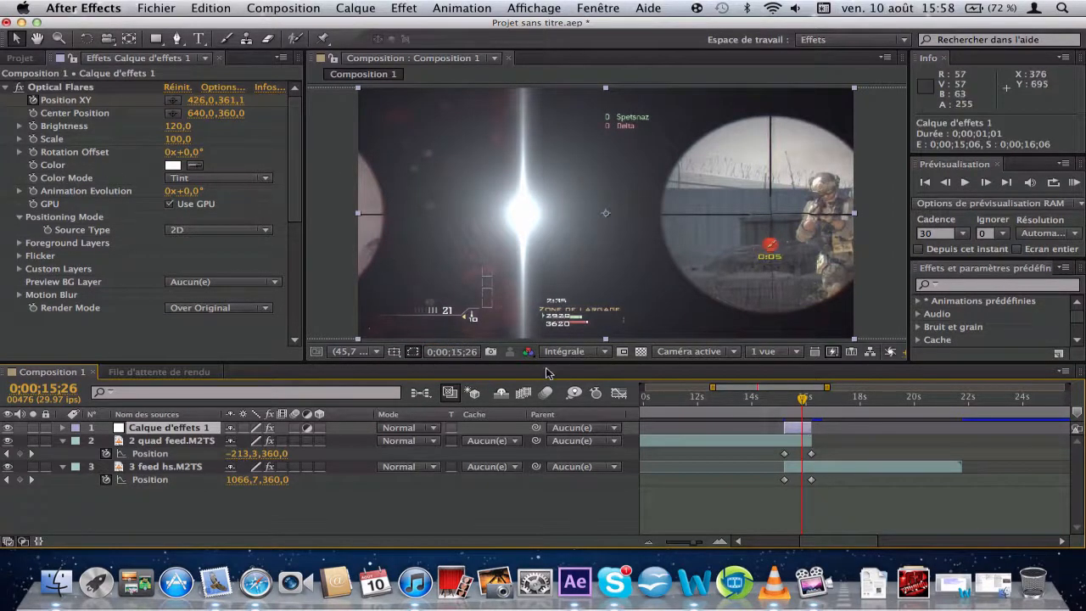
- Start keyframing the flare's brightness at 120 at 0;00;15;12 and lower it to 80 at 0;00;15;16
left_click_drag(804, 402, 789, 399)
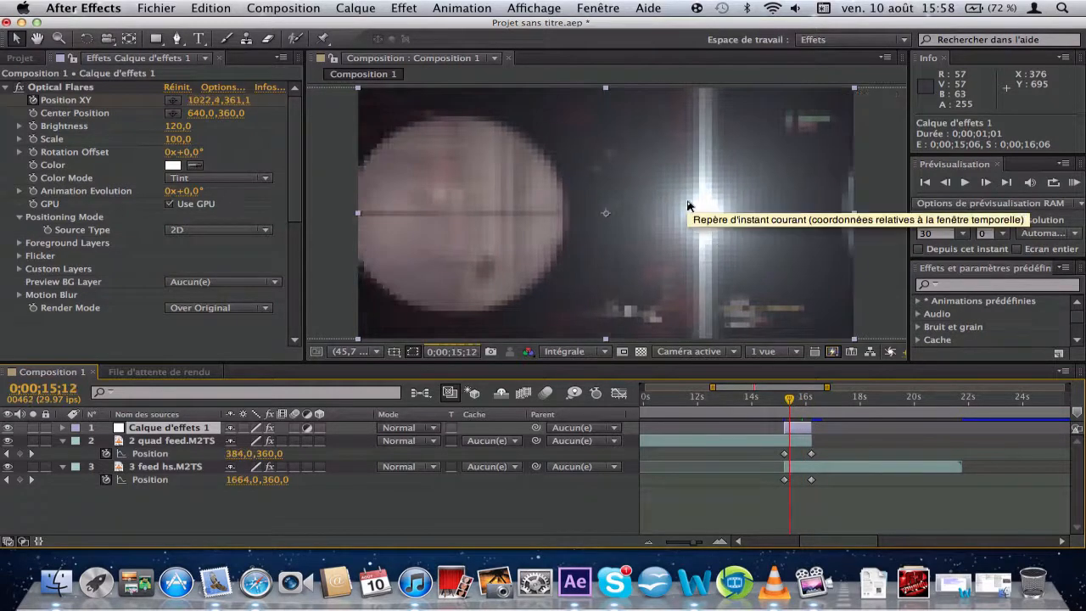
left_click(59, 87)
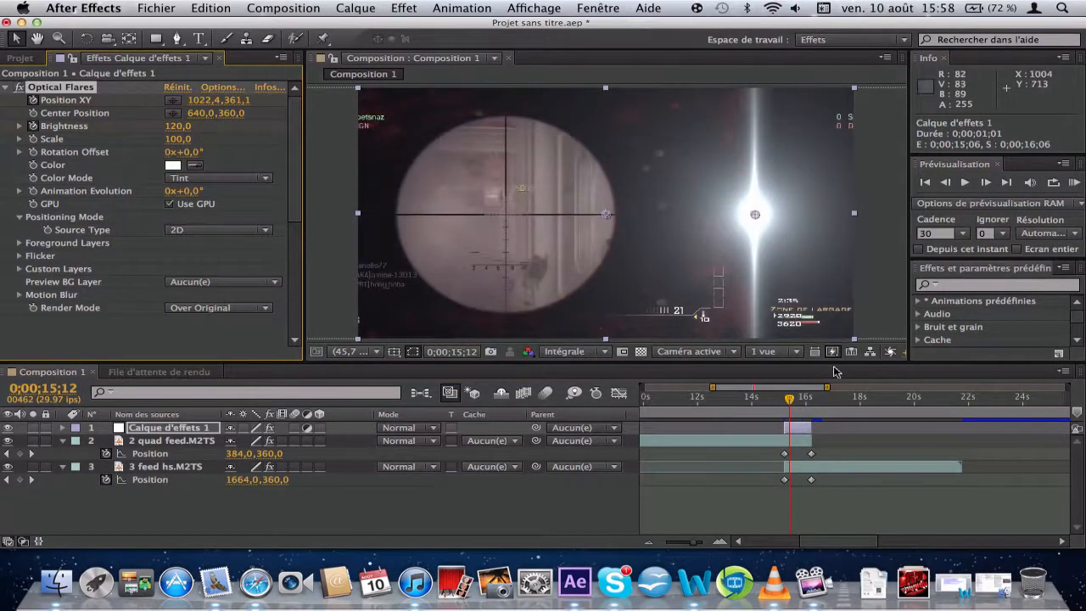
left_click_drag(790, 399, 795, 398)
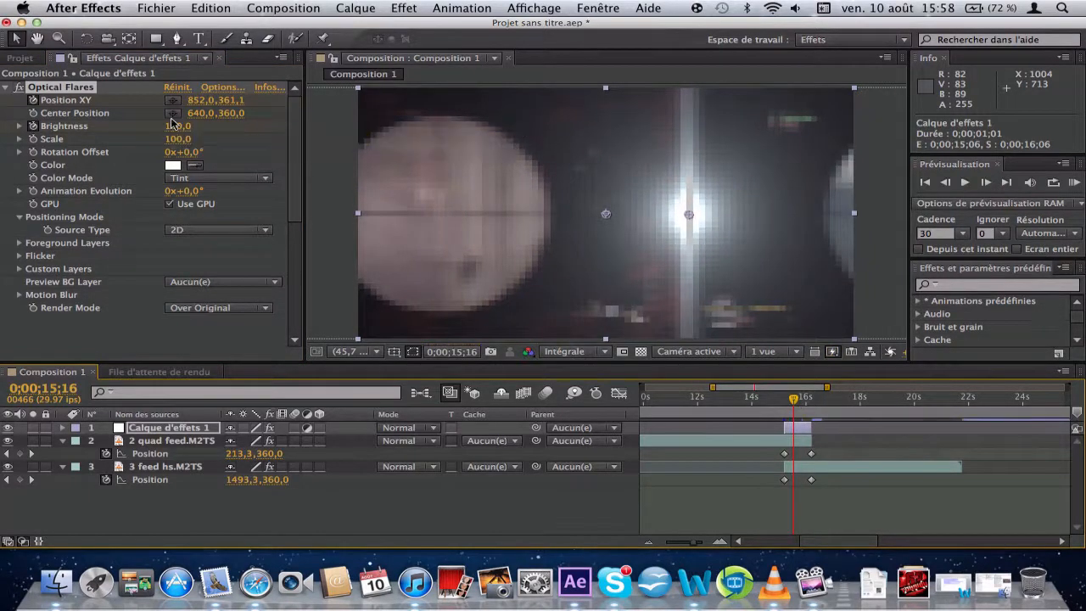
left_click(173, 126)
left_click(179, 127)
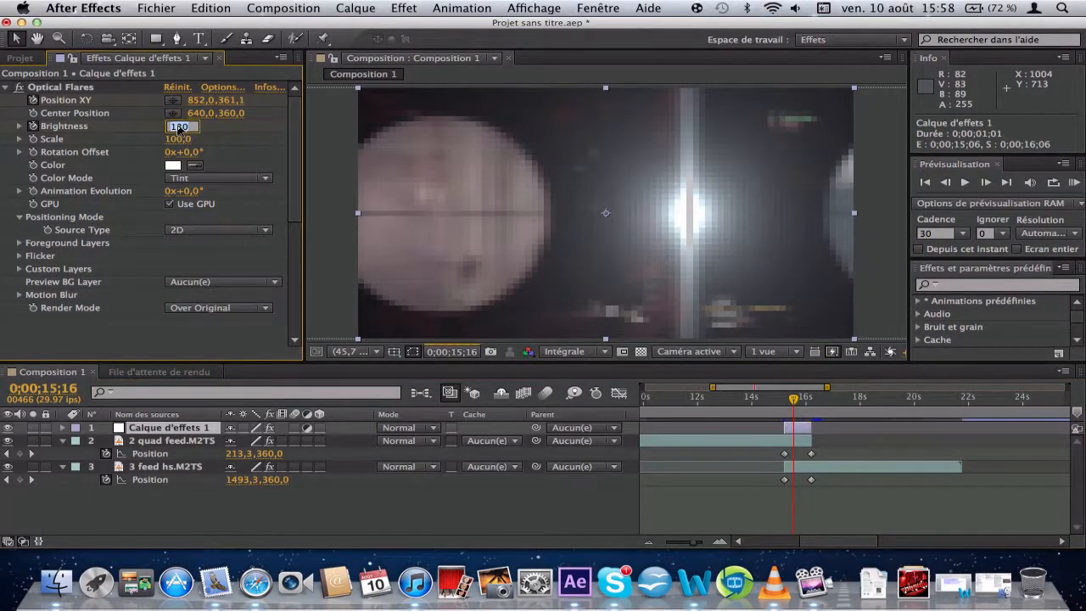
type("8")
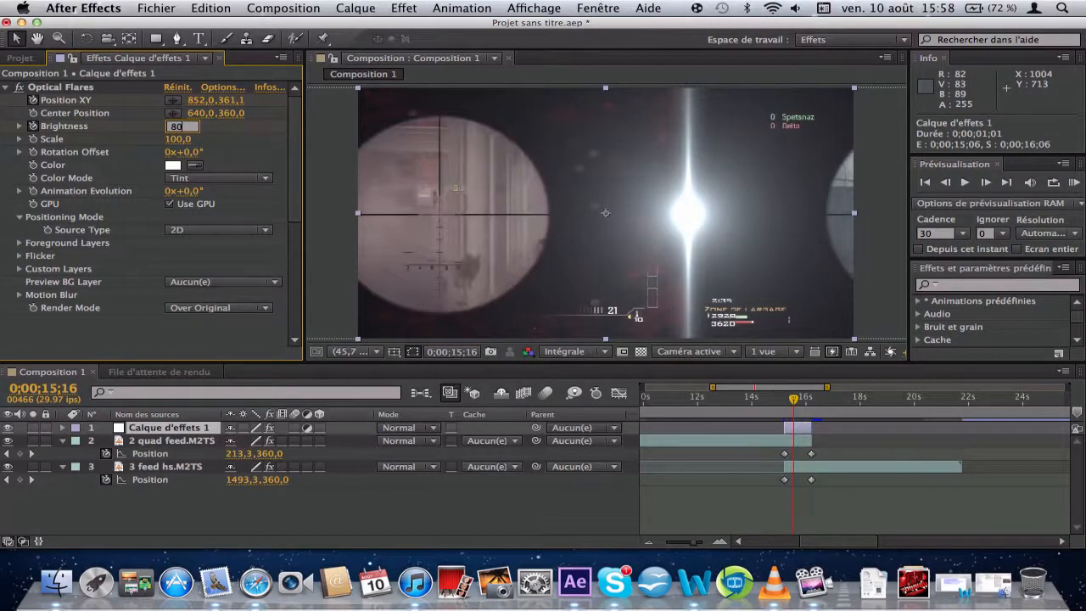
type("0")
key("Return")
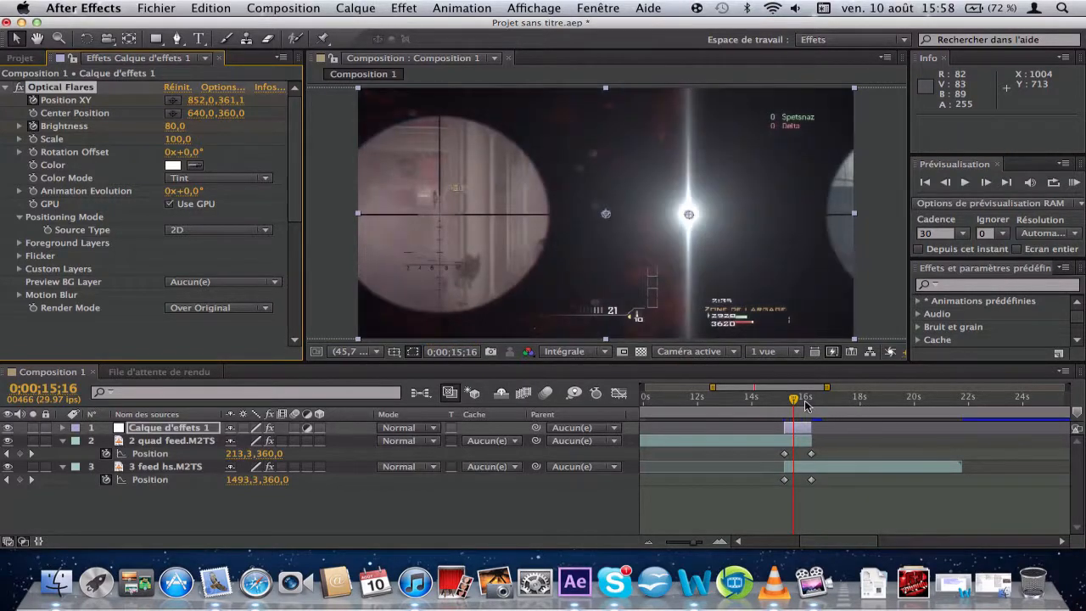
- Keyframe the flare's brightness at 140 at 0;00;15;26
left_click(803, 404)
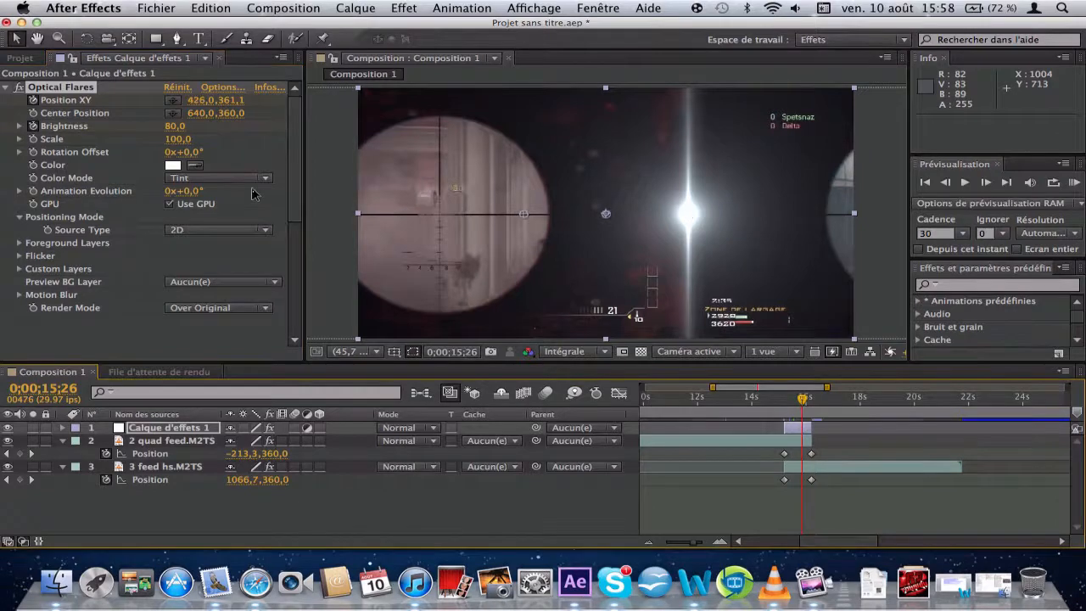
left_click(167, 130)
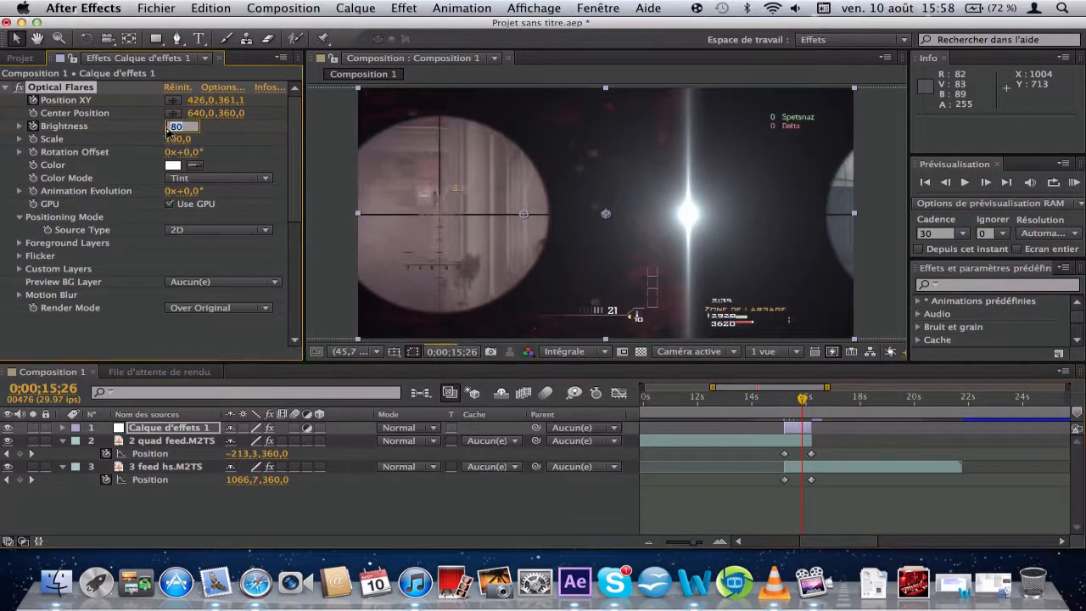
type("1")
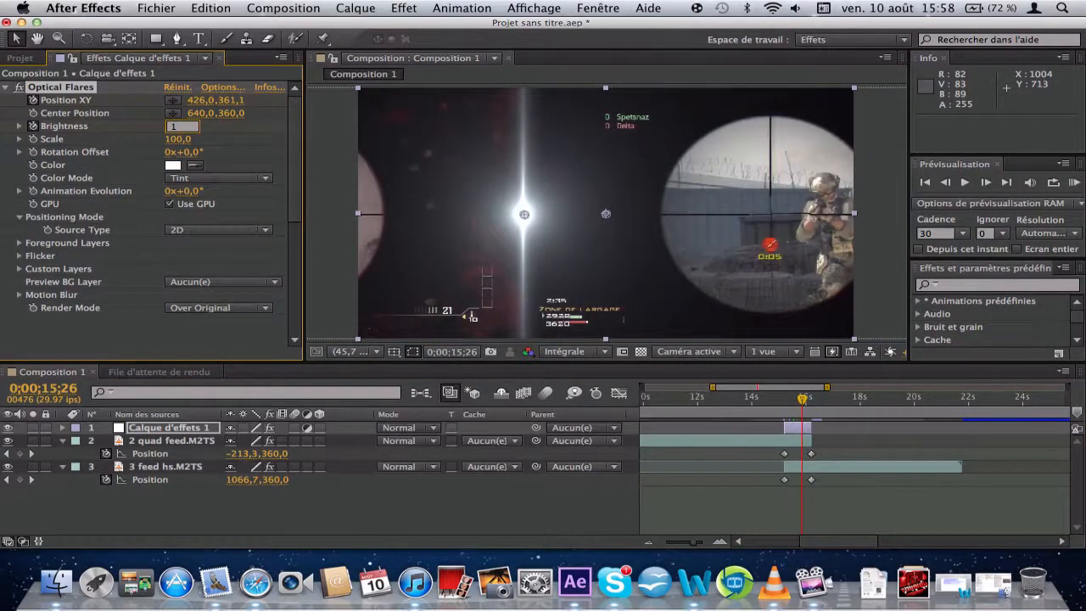
type("40")
key("Return")
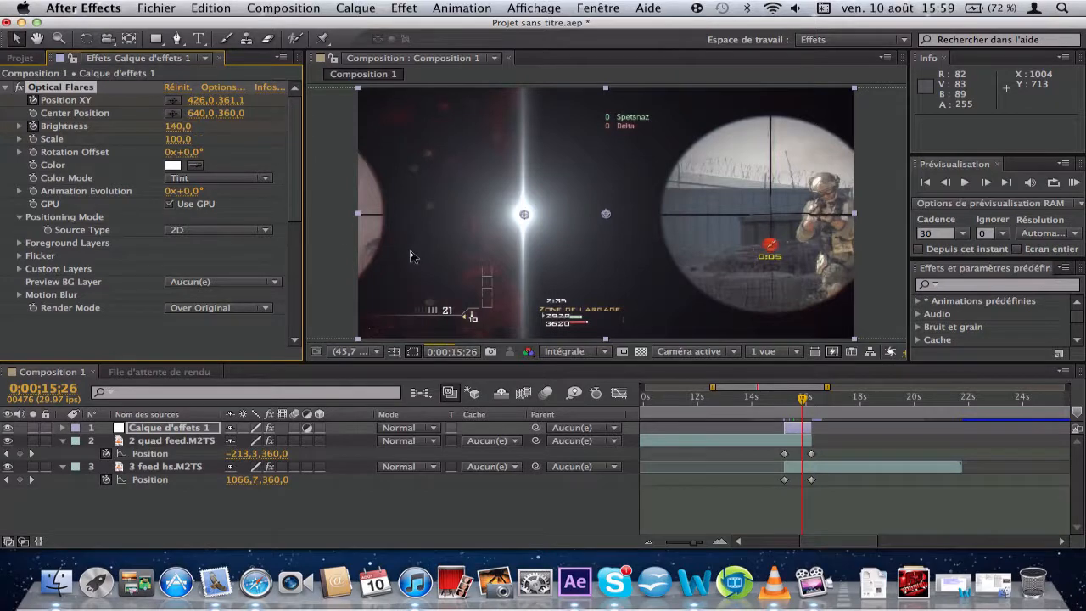
- Keyframe the flare's brightness at 100 at 0;00;16;03 and deselect the adjustment layer
left_click(809, 399)
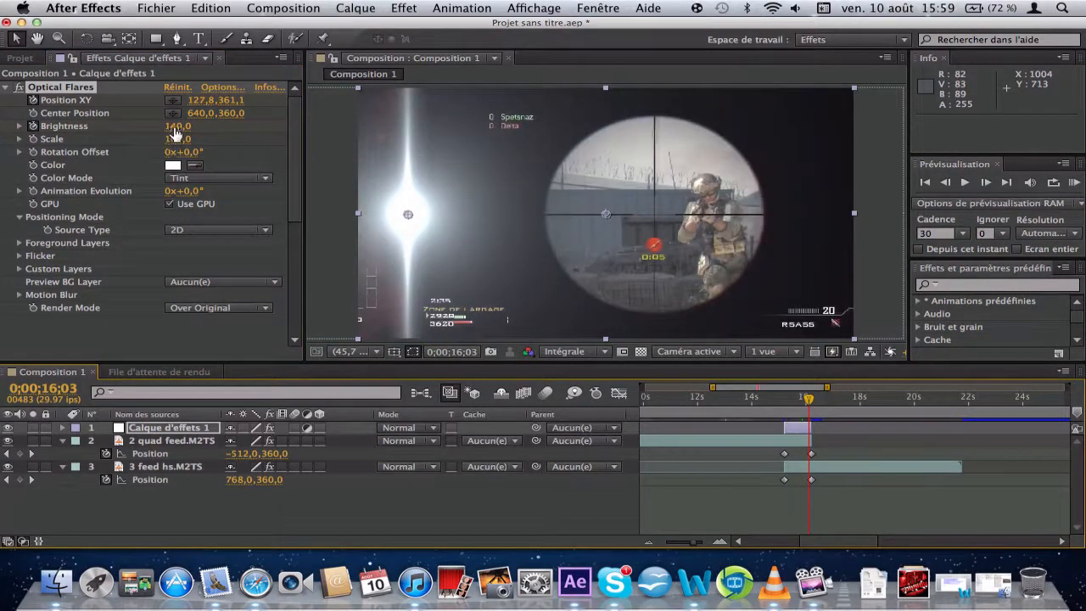
left_click(178, 125)
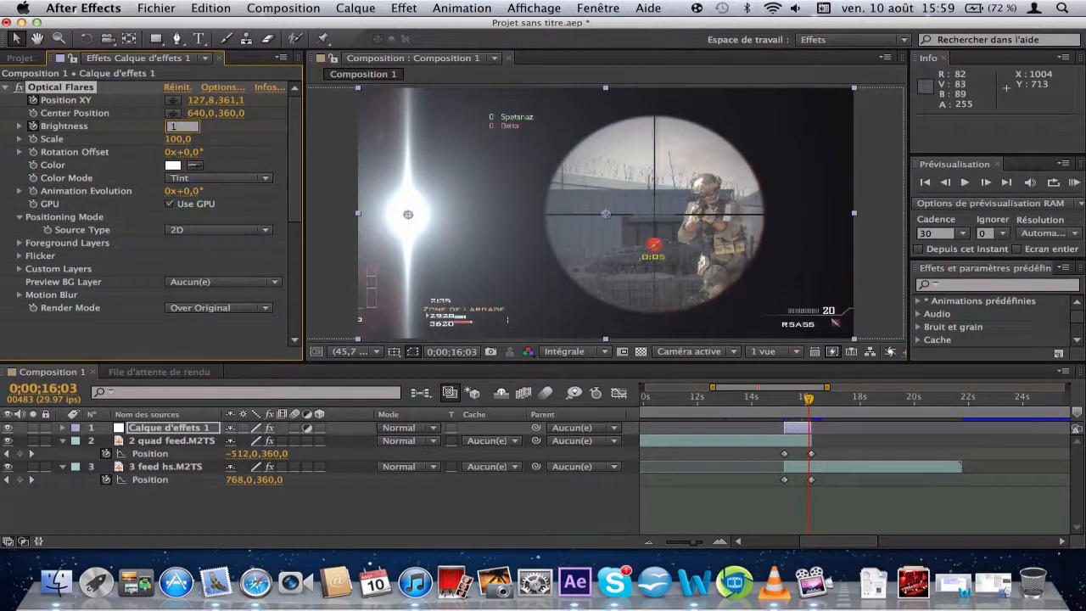
type("100")
key("Return")
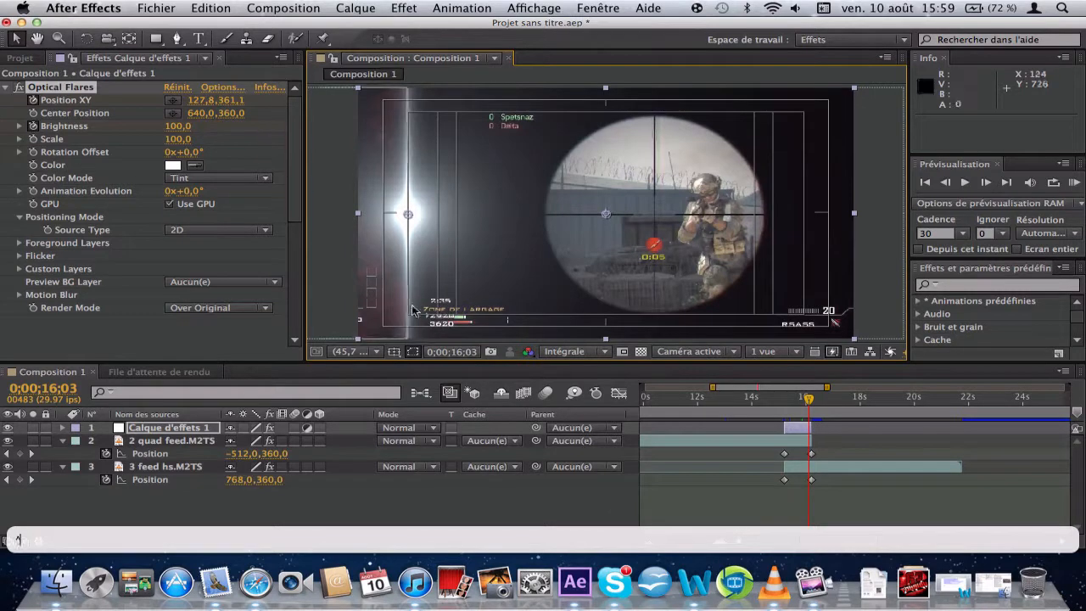
left_click(761, 506)
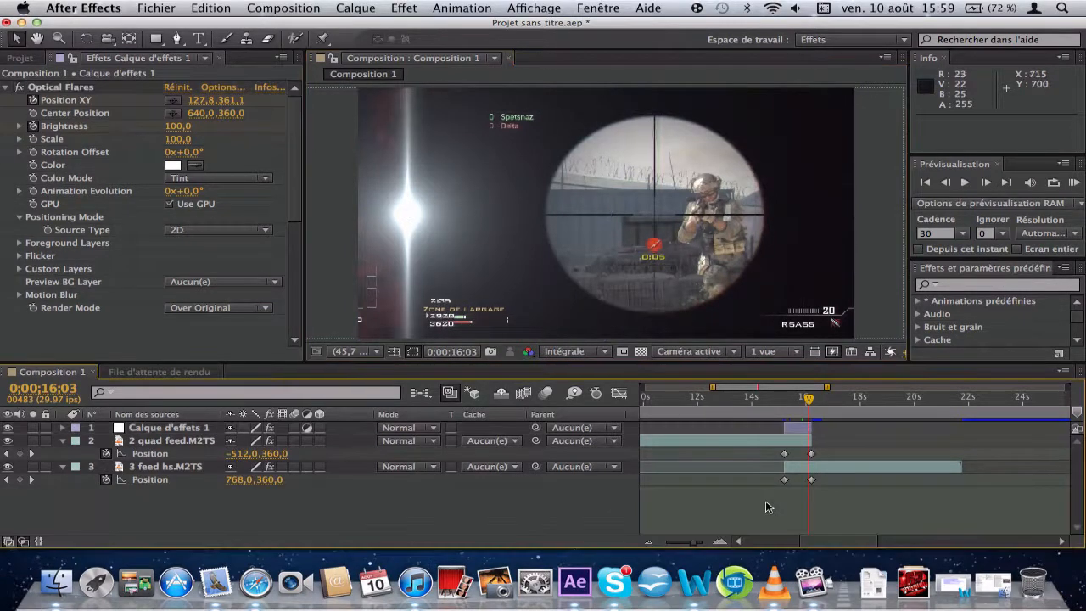
- Keyframe the flare's color as pure red (FF0000) at 0;00;15;06
left_click_drag(805, 401, 786, 401)
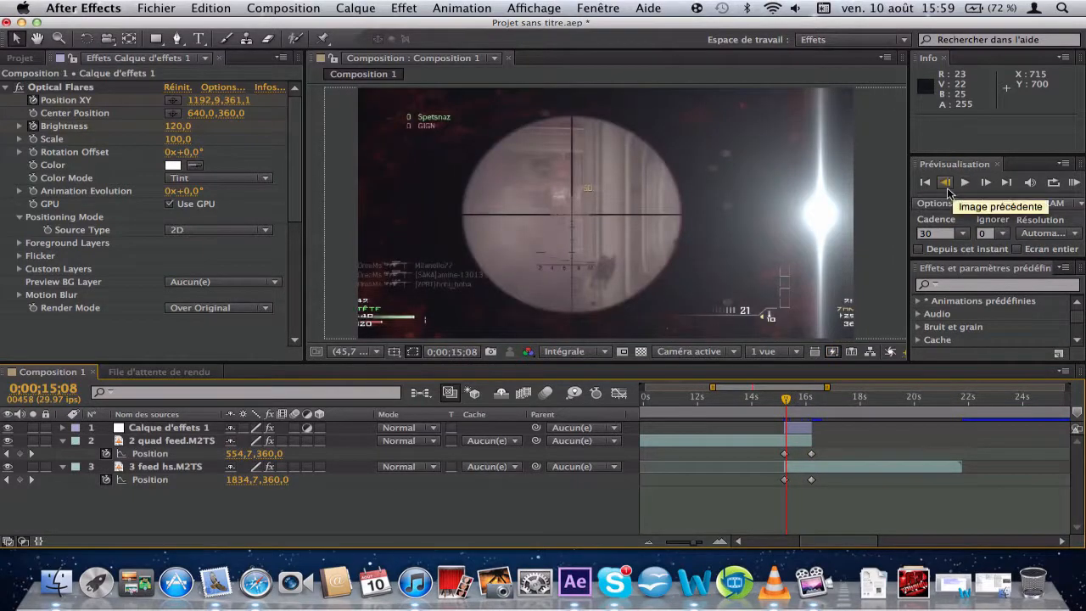
left_click(947, 189)
left_click(946, 189)
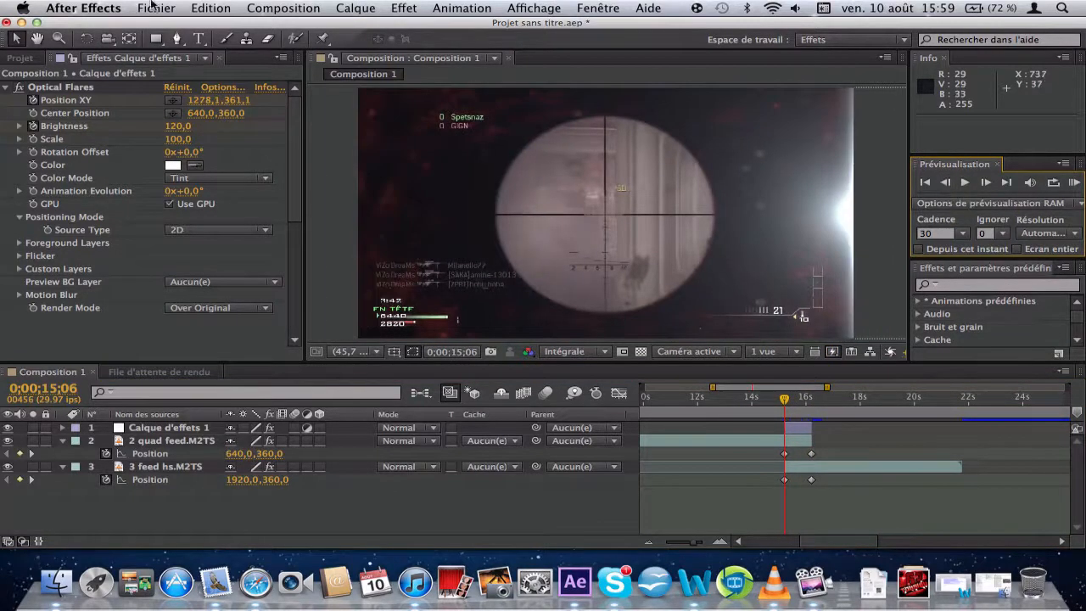
left_click(33, 165)
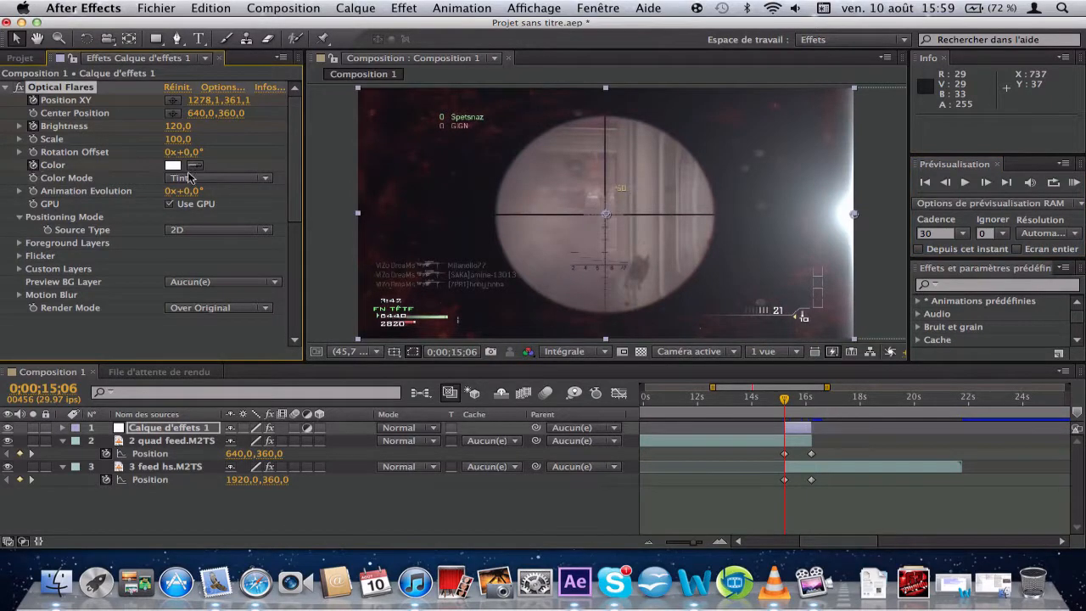
left_click(172, 165)
left_click_drag(849, 359, 856, 273)
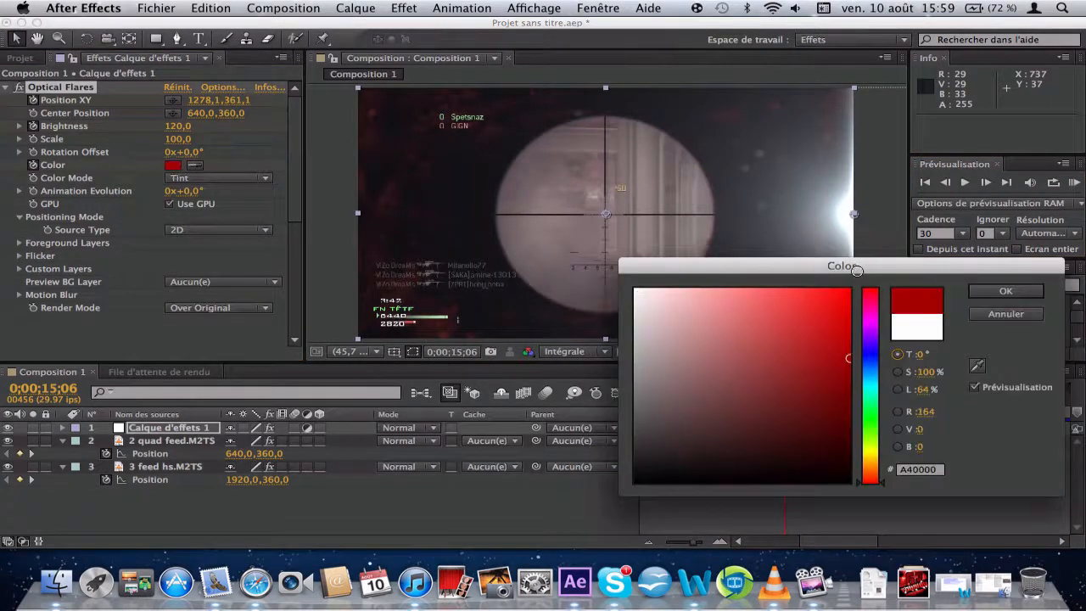
left_click(1037, 297)
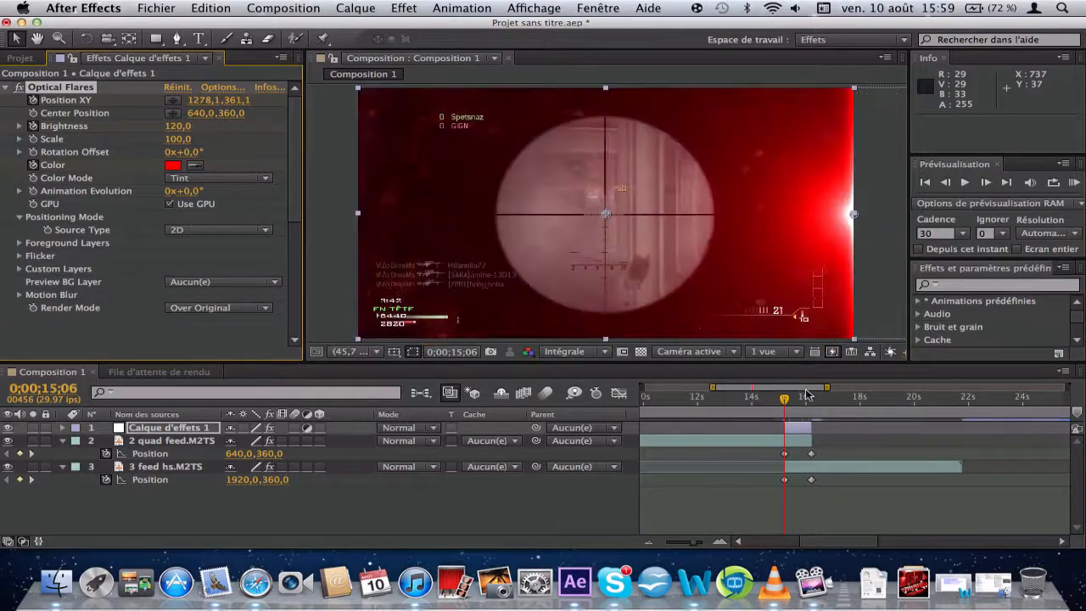
- Keyframe the flare's color as blue (0000FF) at 0;00;16;06 and preview the color change across the transition
left_click(812, 399)
left_click_drag(813, 403, 811, 403)
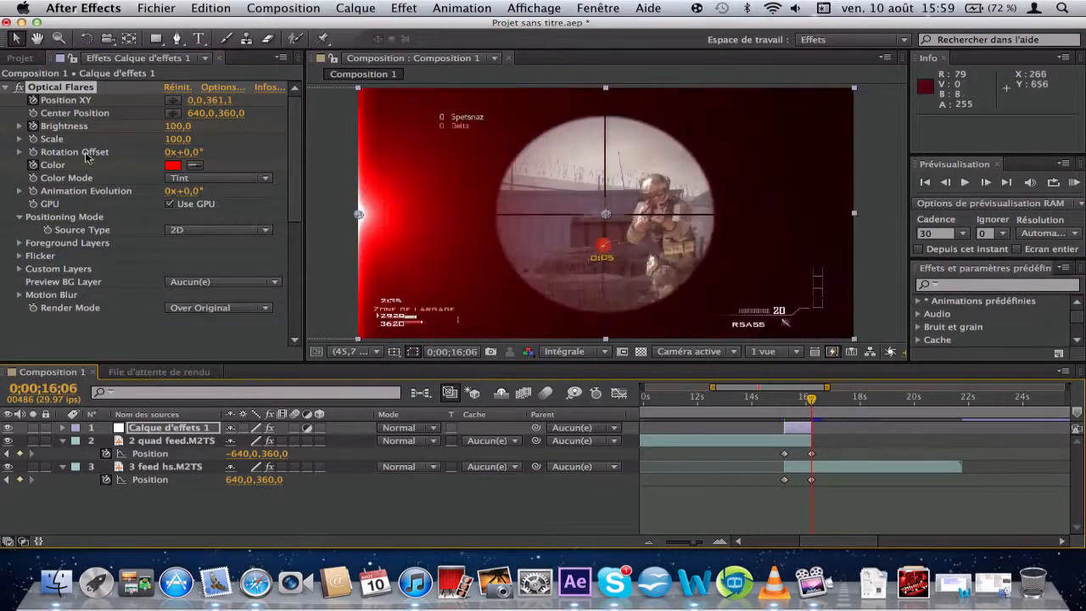
left_click(173, 168)
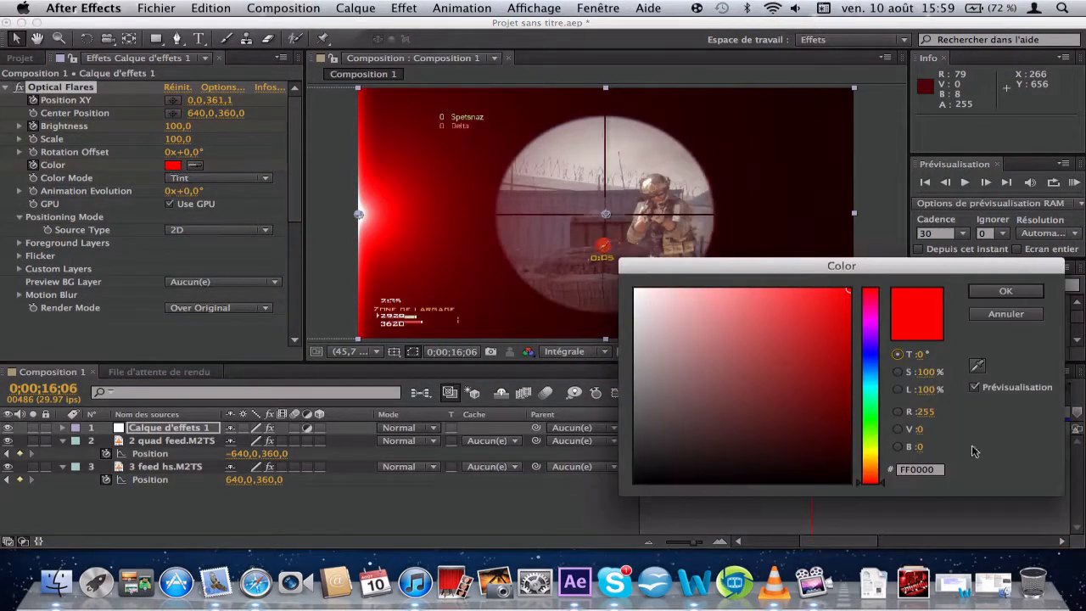
left_click_drag(877, 429, 874, 357)
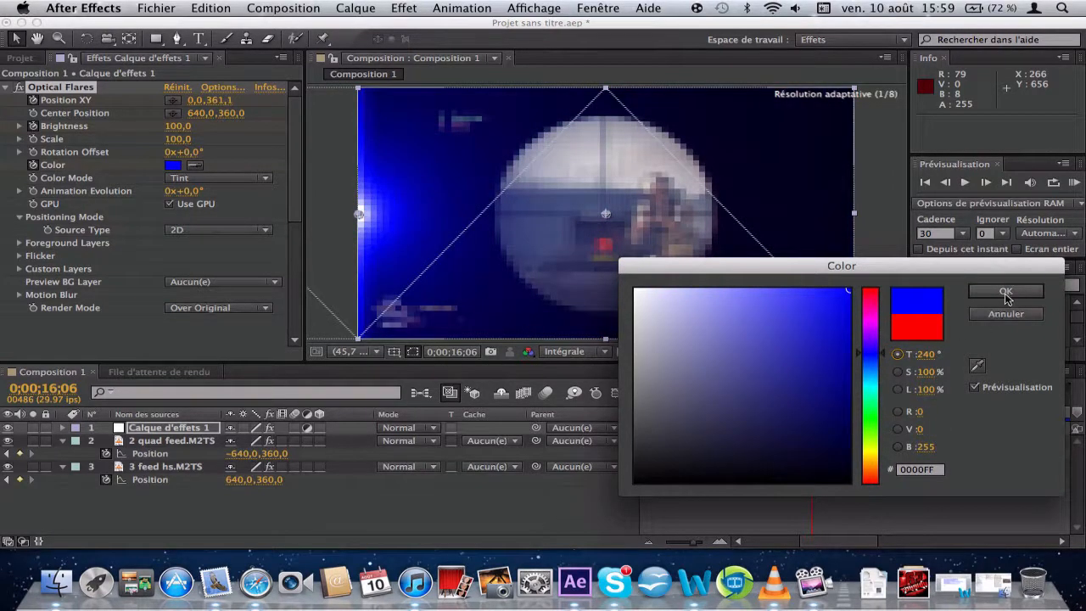
left_click(1005, 291)
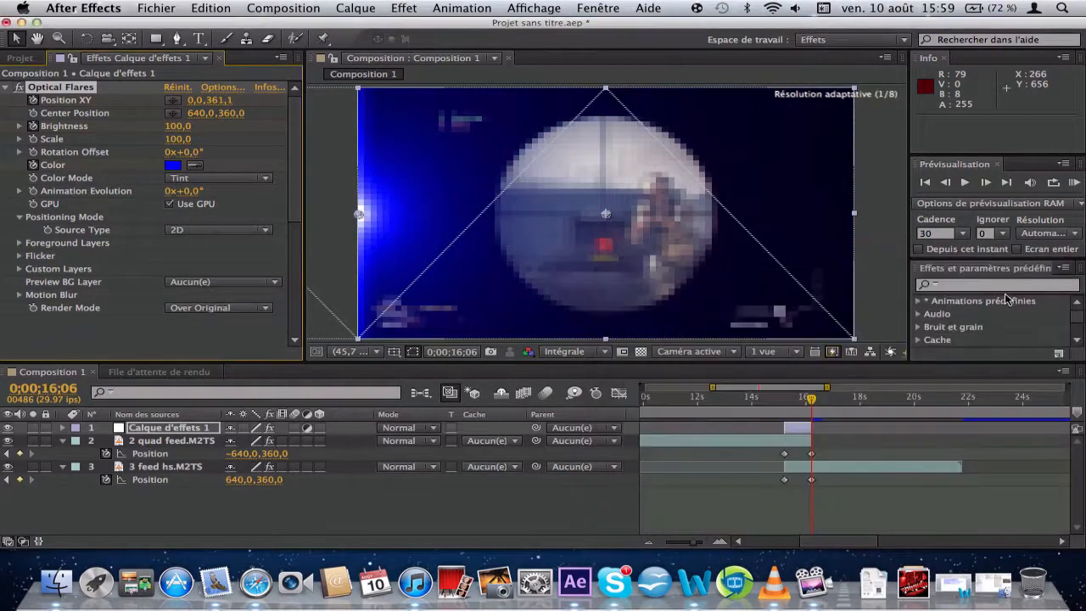
left_click(789, 398)
key("space")
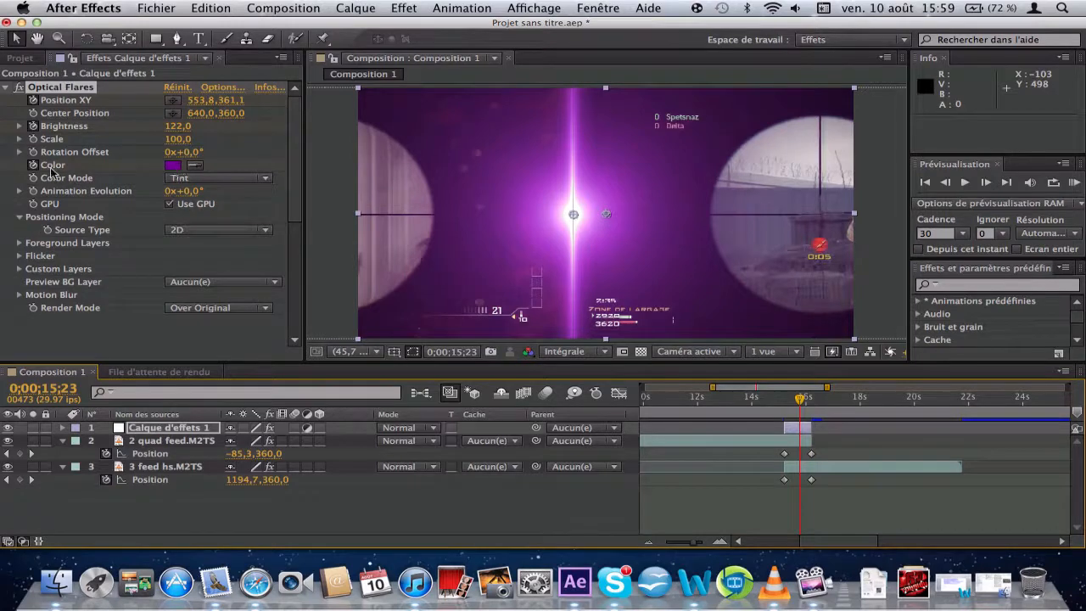
- Remove the flare's color animation and set its color back to white (FFFFFF)
left_click(173, 166)
left_click_drag(645, 322, 635, 290)
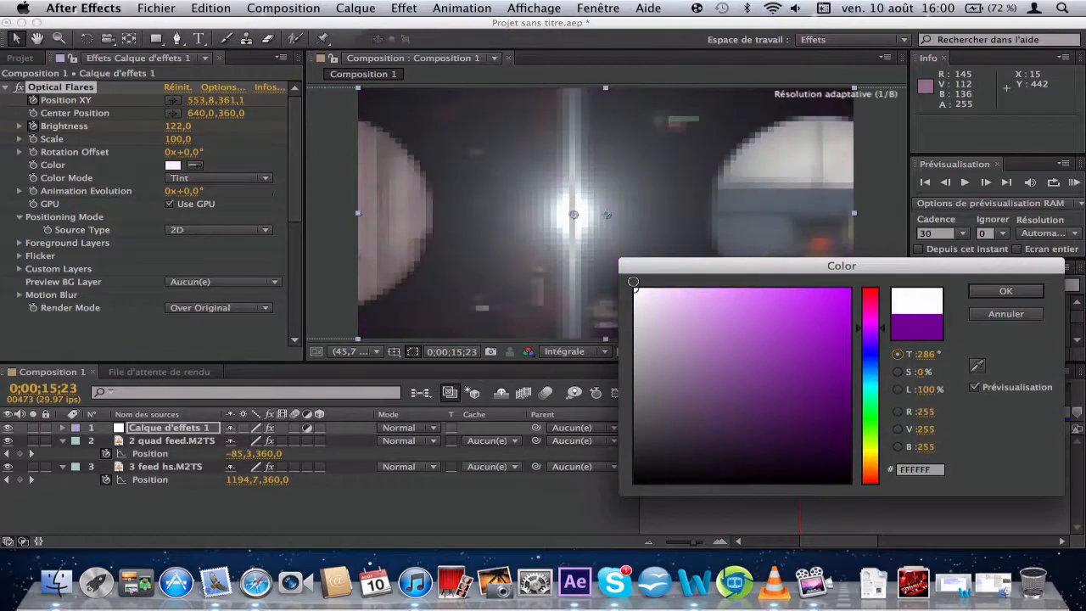
left_click(1002, 290)
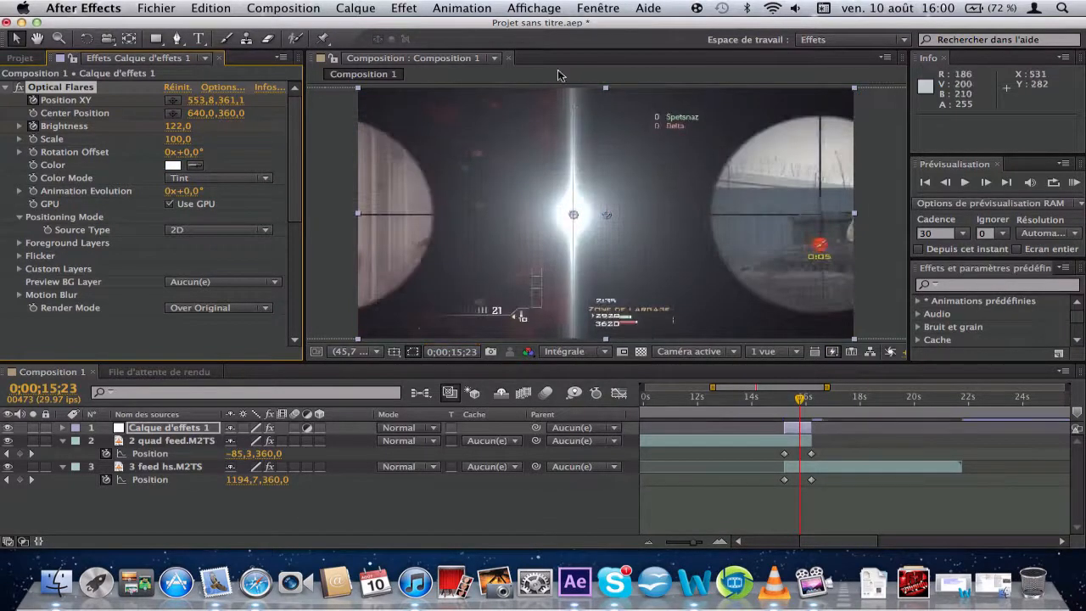
- Add the Teinte/Saturation effect to the adjustment layer and enable keyframing of its Plage de couches at 0;00;15;06
left_click(407, 9)
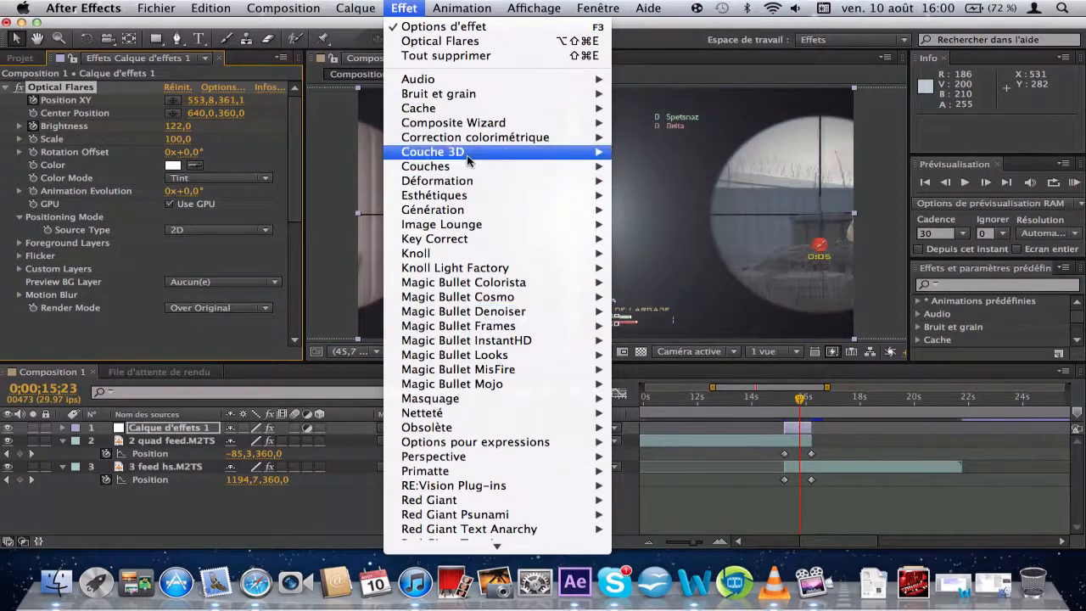
mouse_move(469, 167)
mouse_move(548, 140)
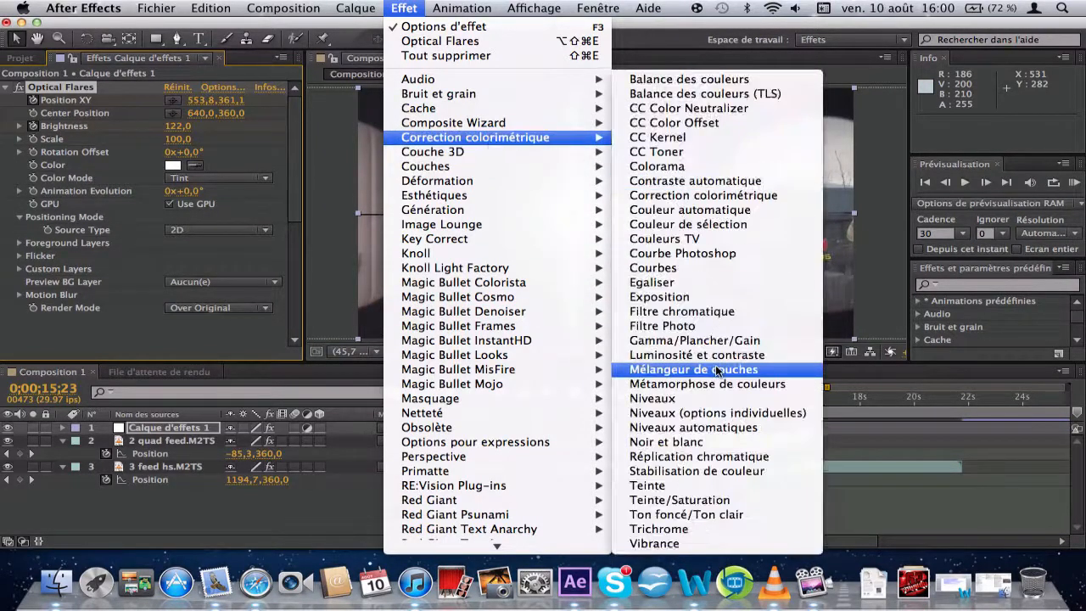
left_click(711, 499)
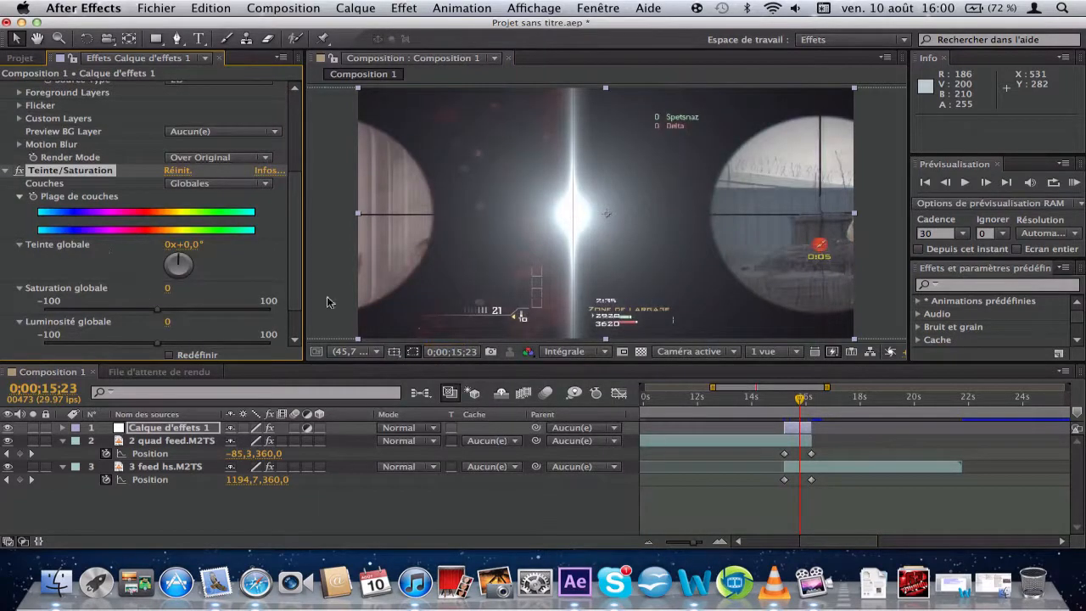
left_click(784, 400)
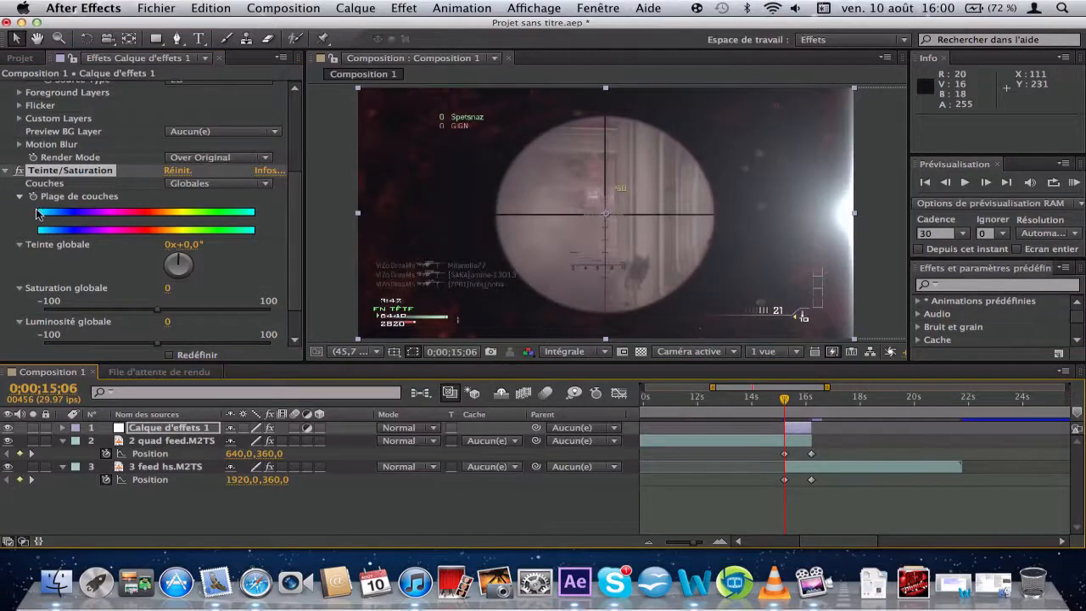
left_click(33, 197)
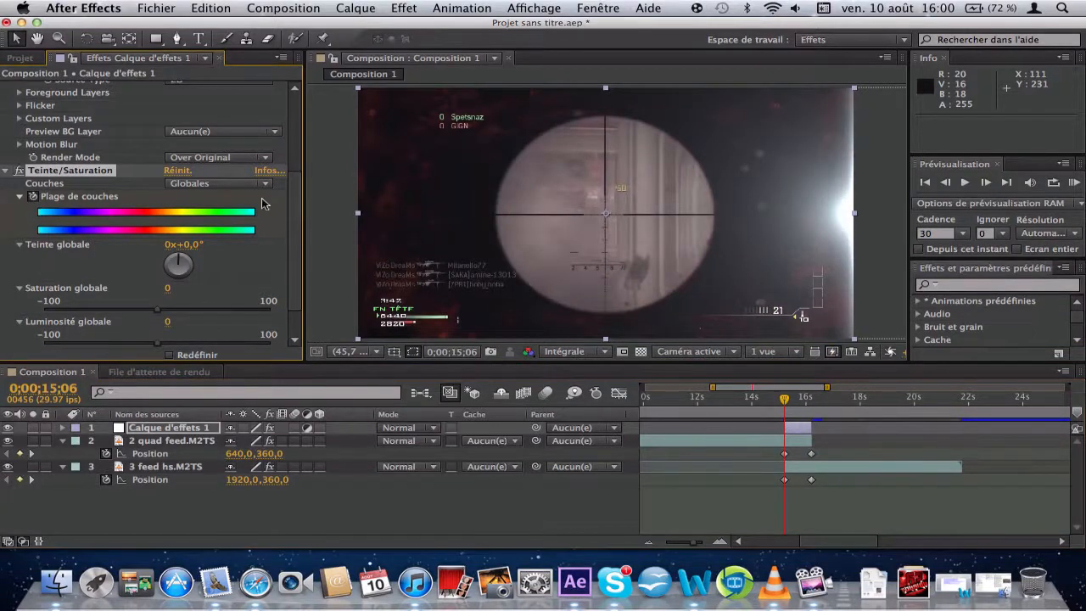
- Set the Teinte globale to one full revolution (1x+0,0°) at 0;00;16;06
left_click(810, 399)
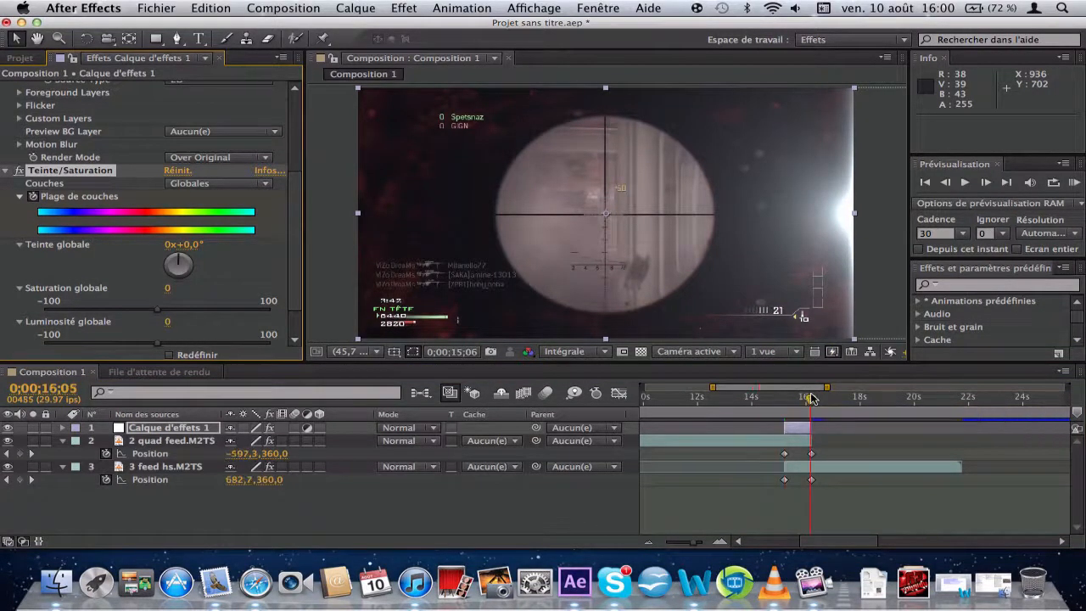
left_click_drag(812, 397, 812, 398)
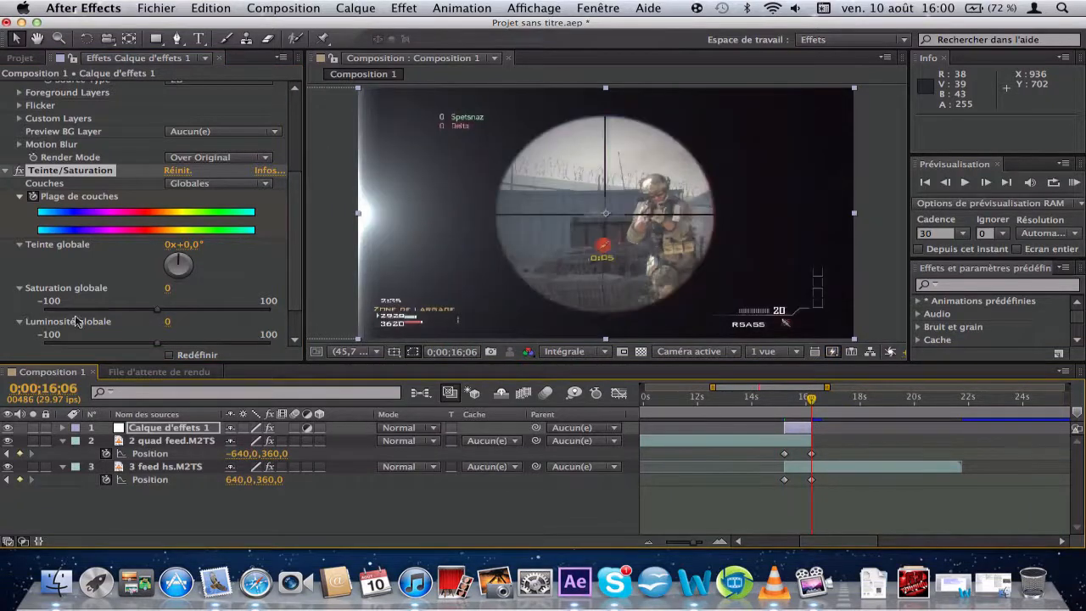
left_click(195, 246)
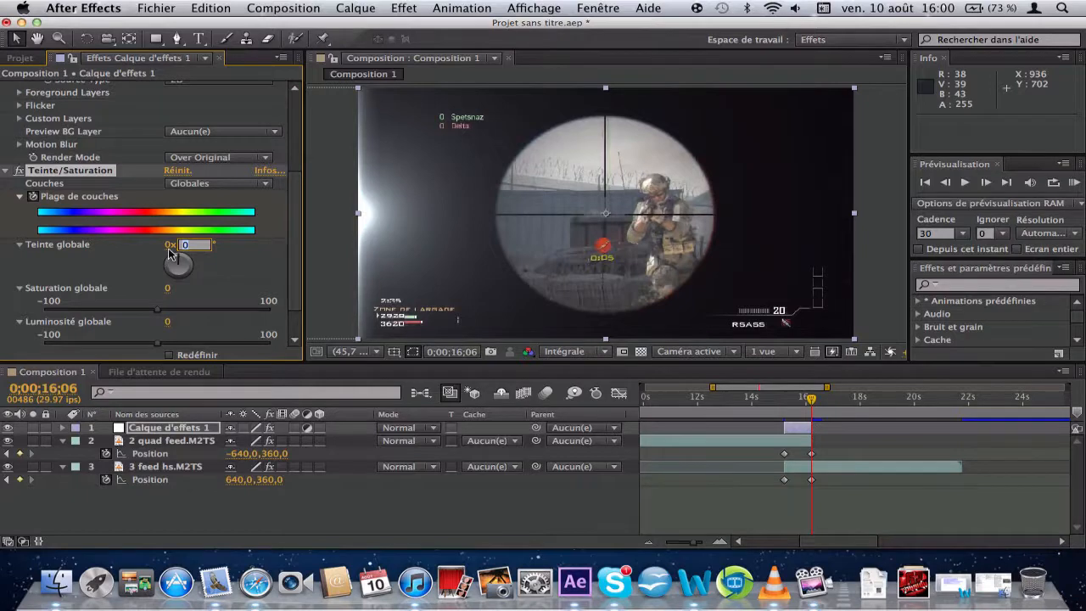
left_click(169, 243)
type("1")
key("Return")
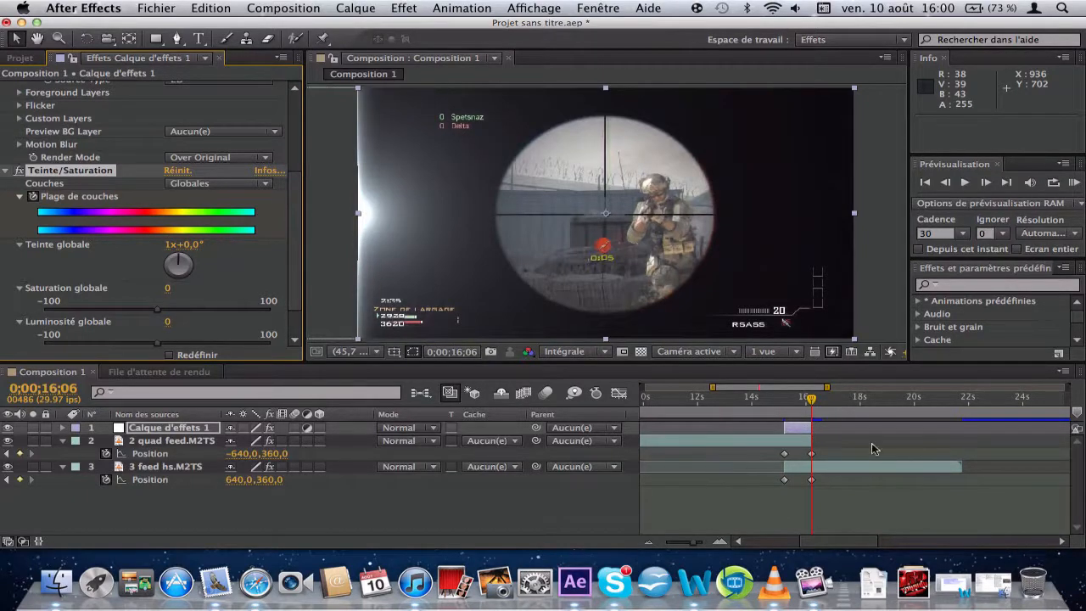
- Check the hue shift at 0;00;15;24, and preview the transition from 0;00;15;04 to just past its end
left_click(800, 399)
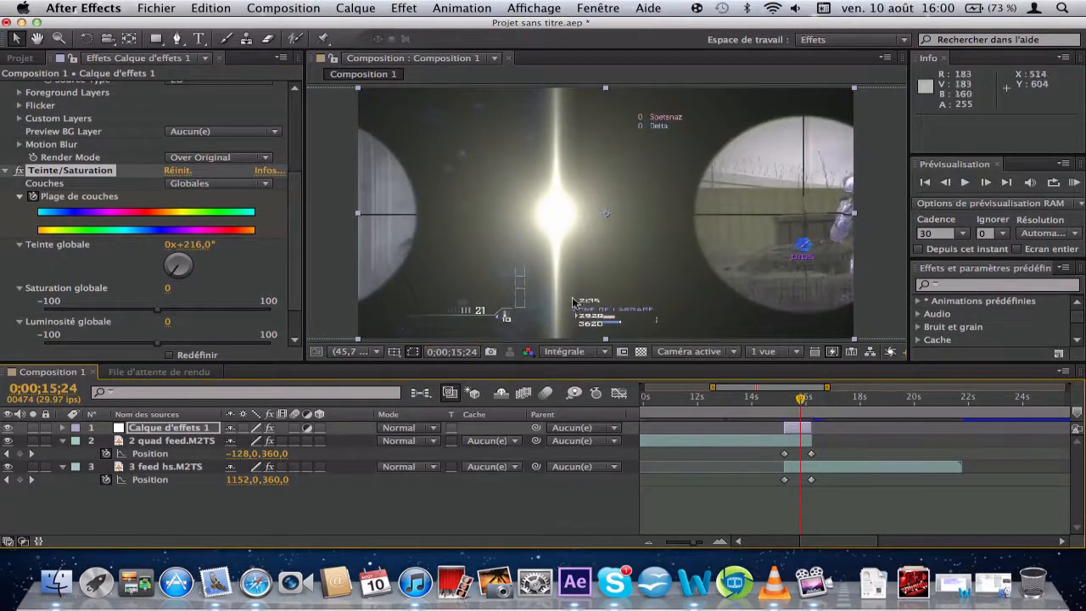
left_click(783, 398)
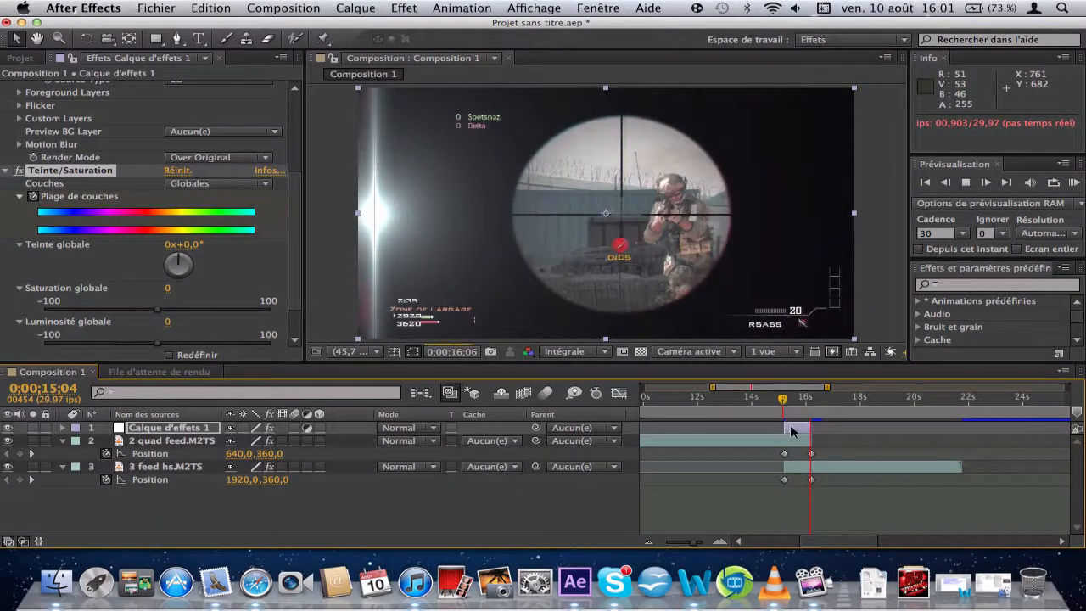
key("space")
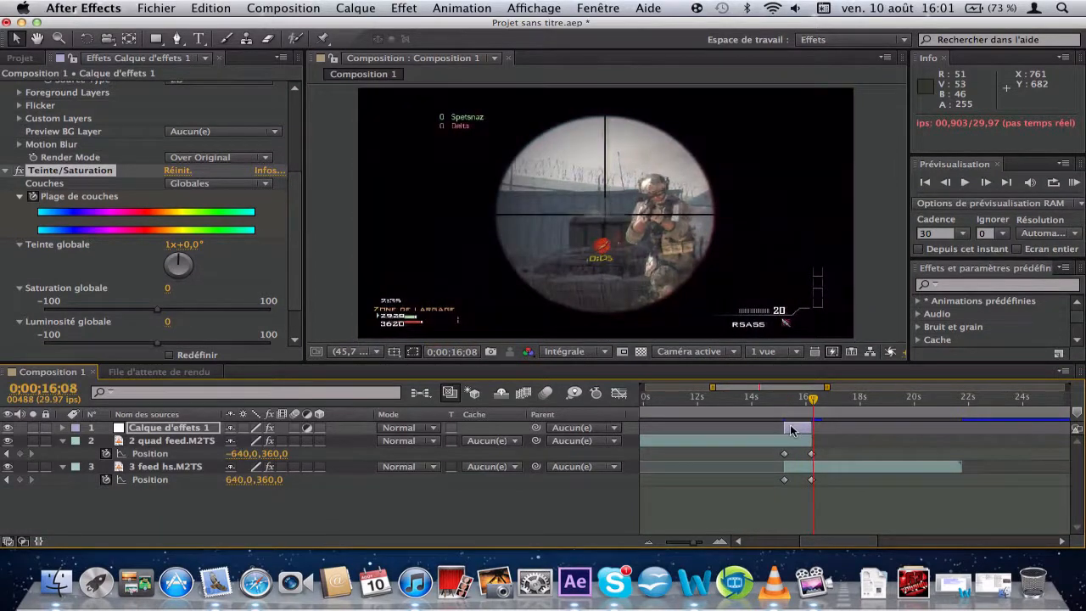
- Review the adjustment layer's Teinte/Saturation and Optical Flares settings, opening the flare's color and keeping it white (FFFFFF)
left_click(790, 431)
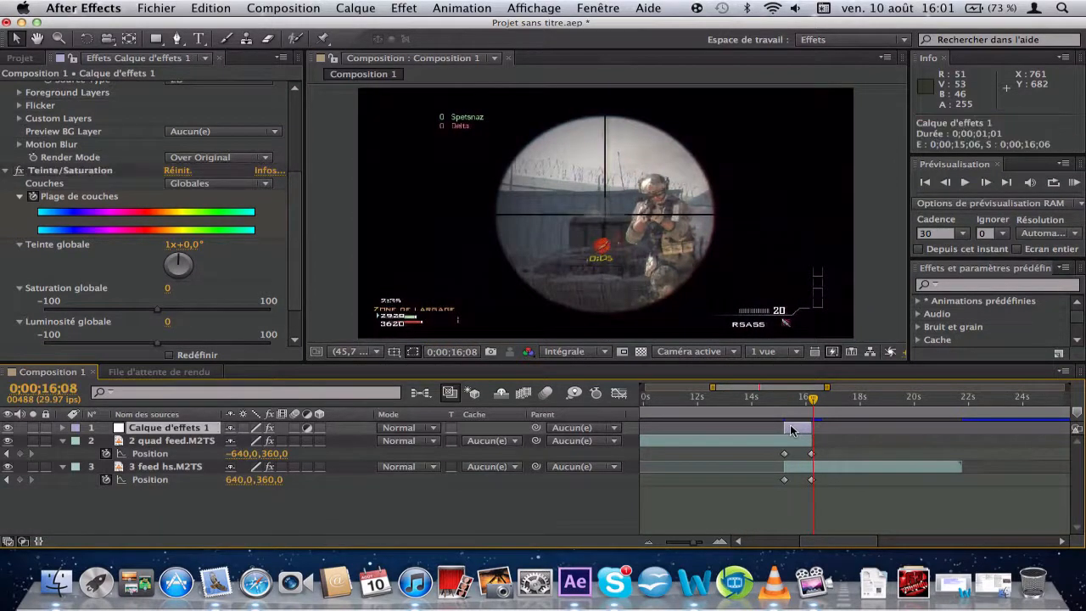
left_click(53, 182)
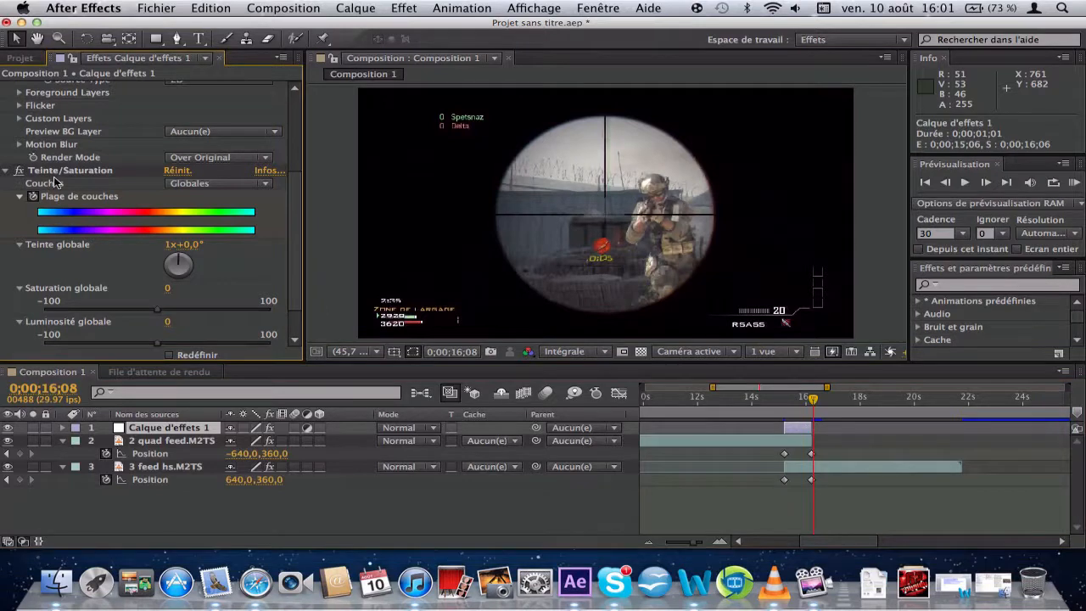
left_click(88, 173)
scroll(90, 177, "up", 4)
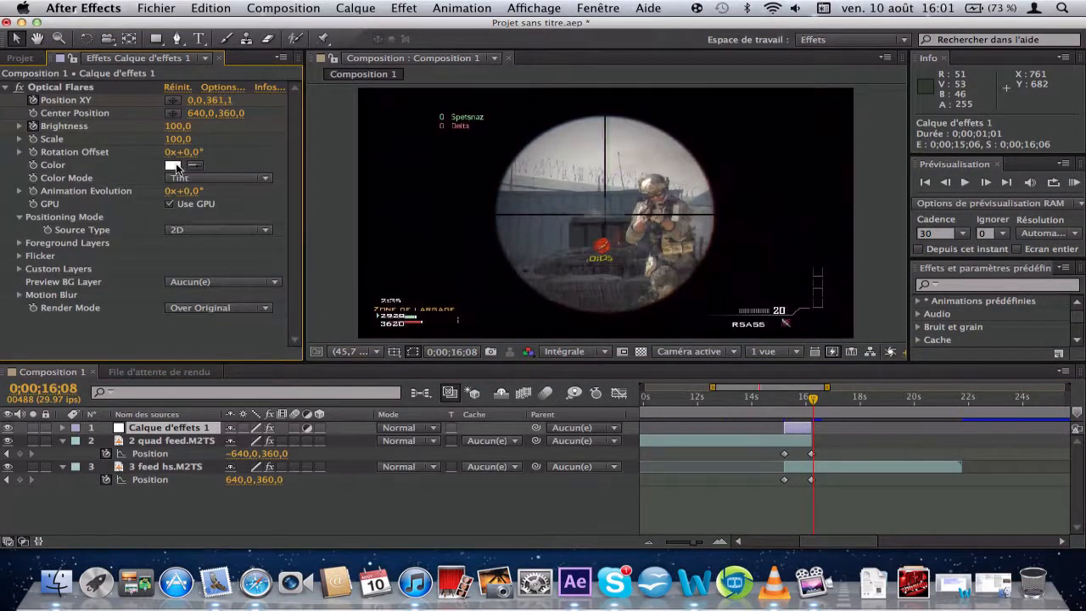
left_click(173, 166)
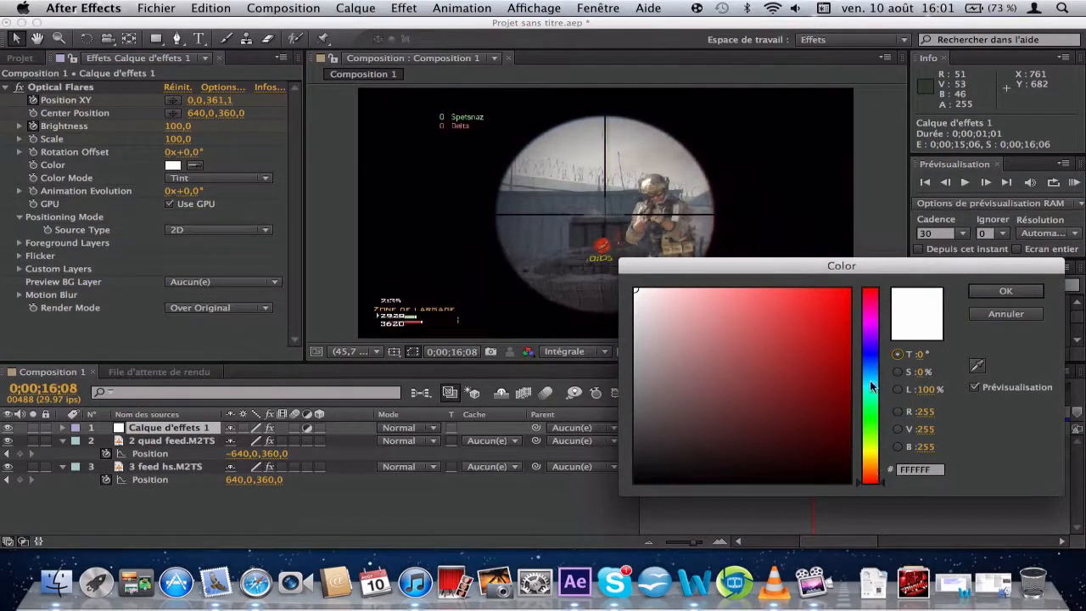
left_click(1005, 291)
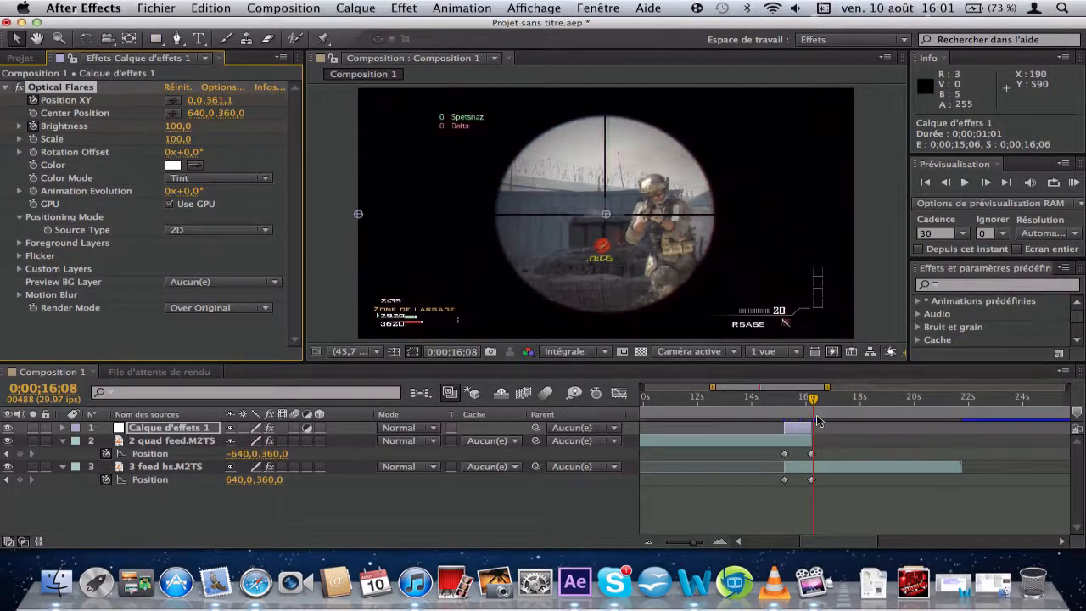
- Close the untitled project without saving its changes
left_click(6, 22)
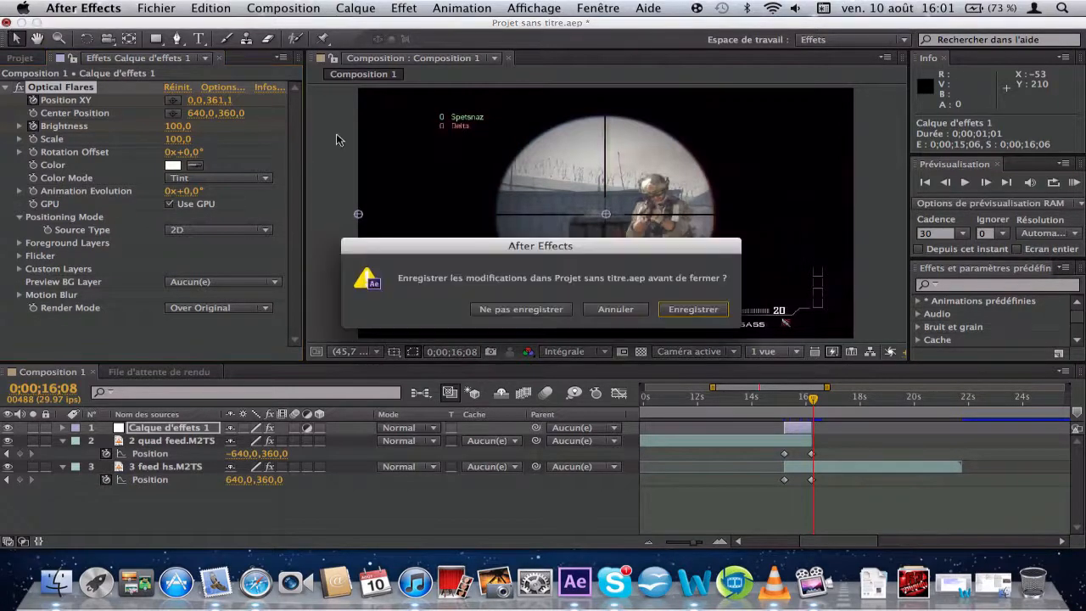
left_click(545, 309)
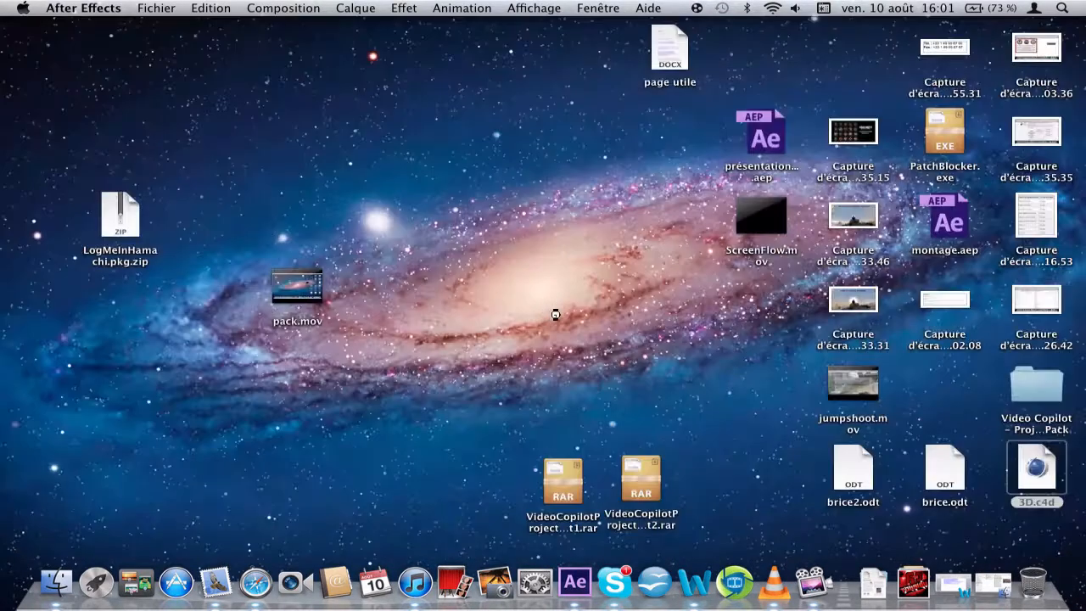